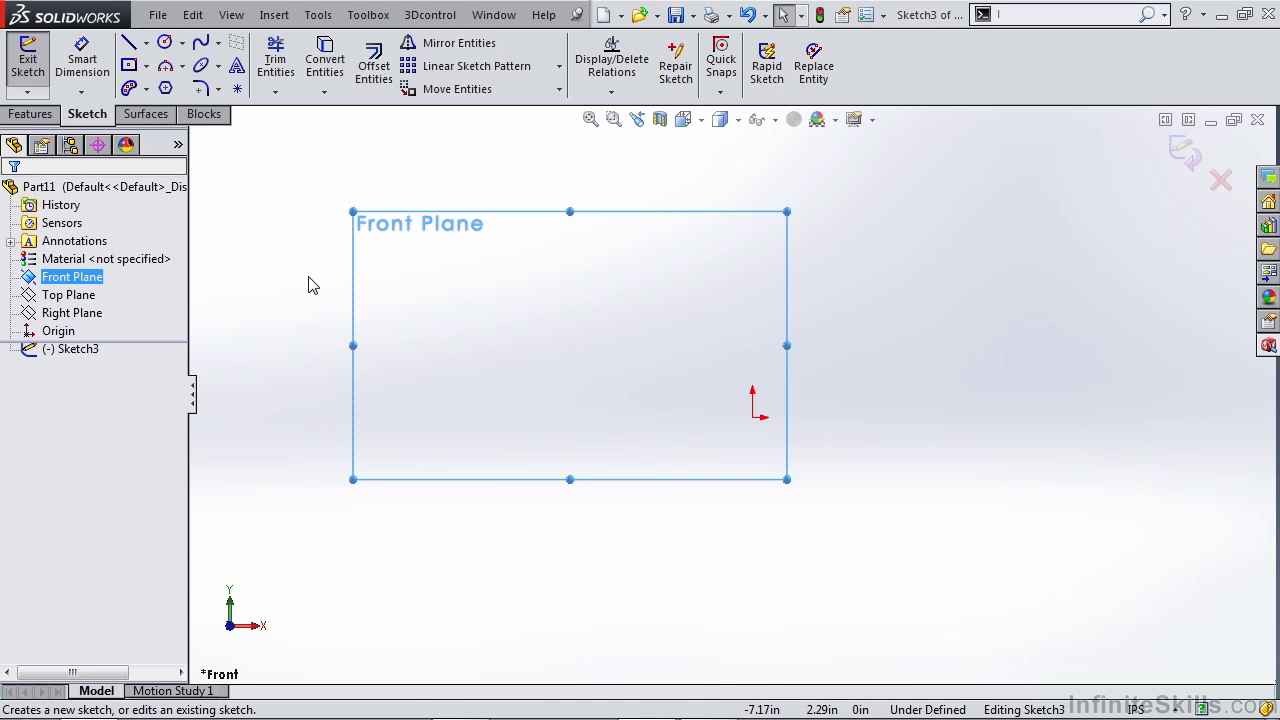
Step: Draw a centre rectangle on the sketch
{"action": "left_click", "coordinate": [128, 64]}
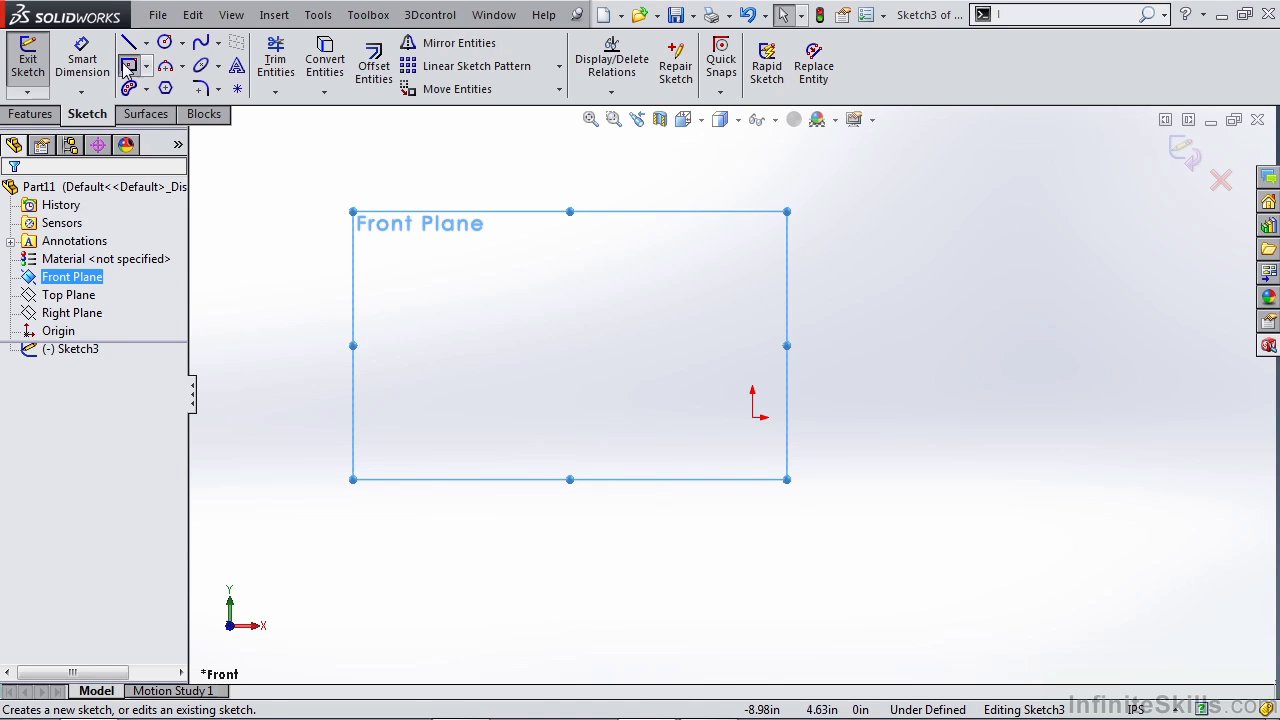
{"action": "left_click", "coordinate": [510, 294]}
{"action": "left_click", "coordinate": [340, 352]}
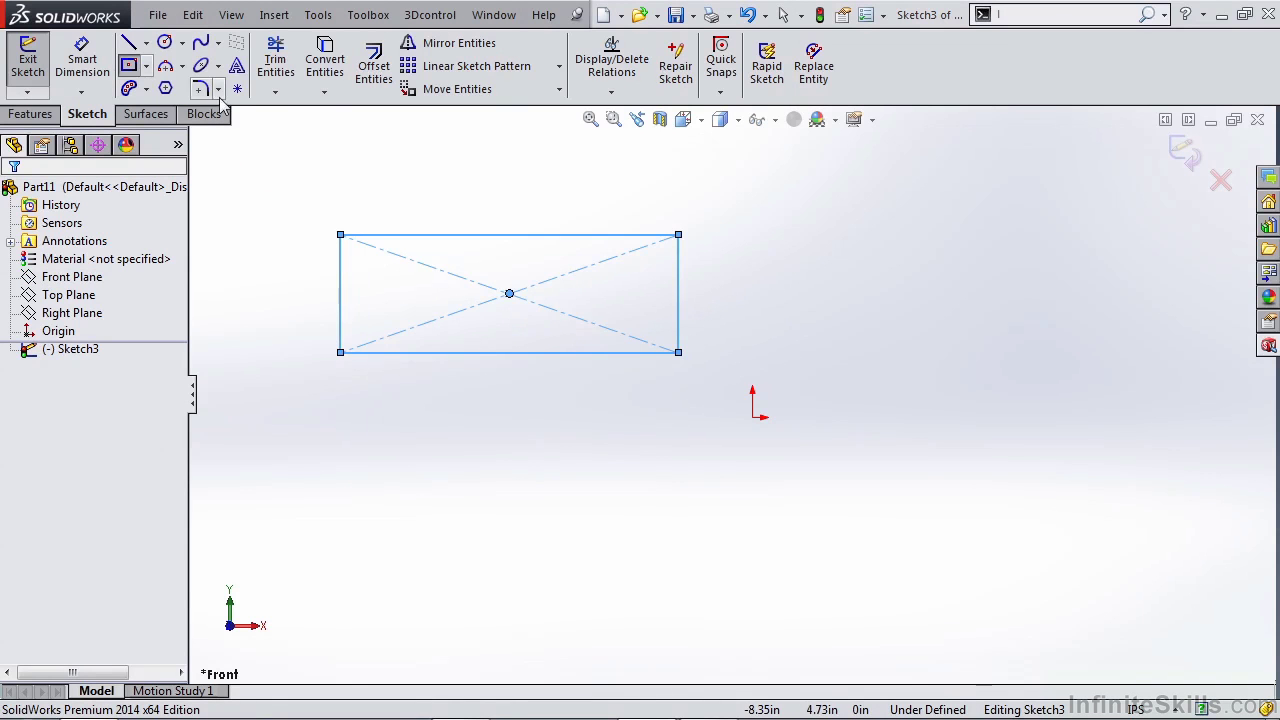
Step: Draw a circle right of the rectangle with a horizontal radius line from its centre to its edge
{"action": "left_click", "coordinate": [166, 44]}
{"action": "left_click", "coordinate": [909, 264]}
{"action": "left_click", "coordinate": [864, 353]}
{"action": "key", "text": "Escape"}
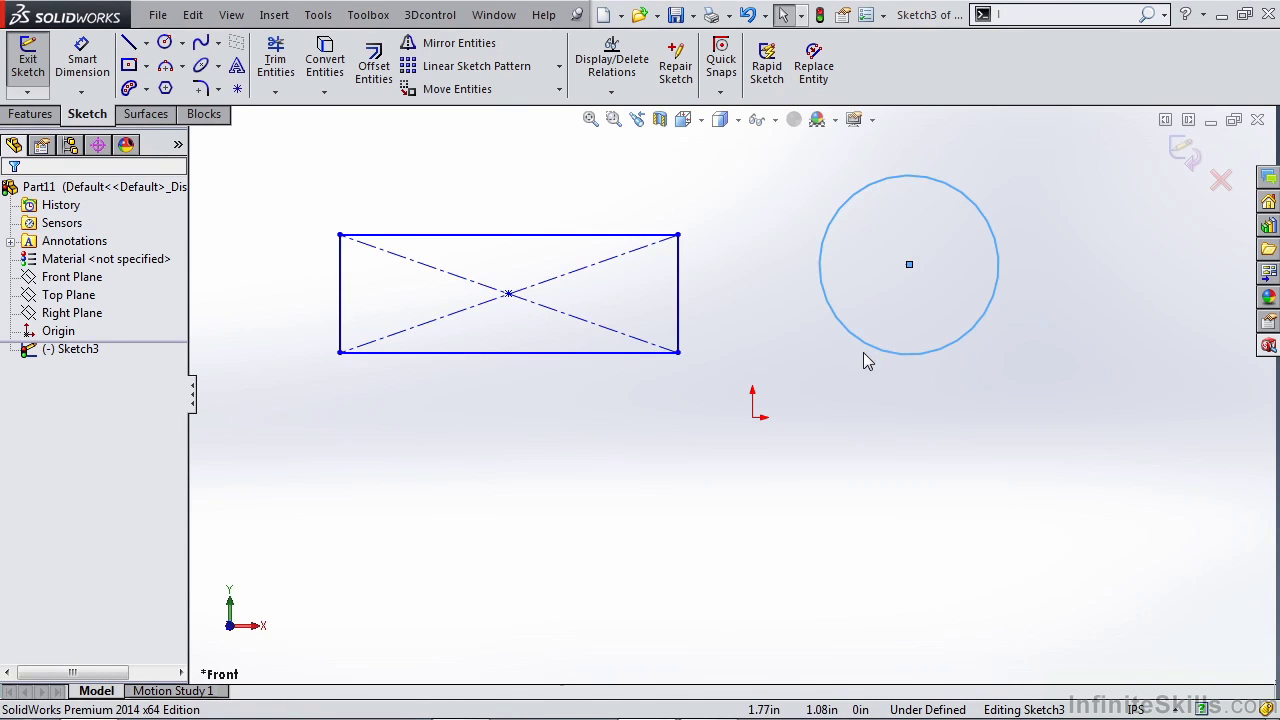
{"action": "key", "text": "l"}
{"action": "left_click", "coordinate": [909, 264]}
{"action": "left_click", "coordinate": [998, 264]}
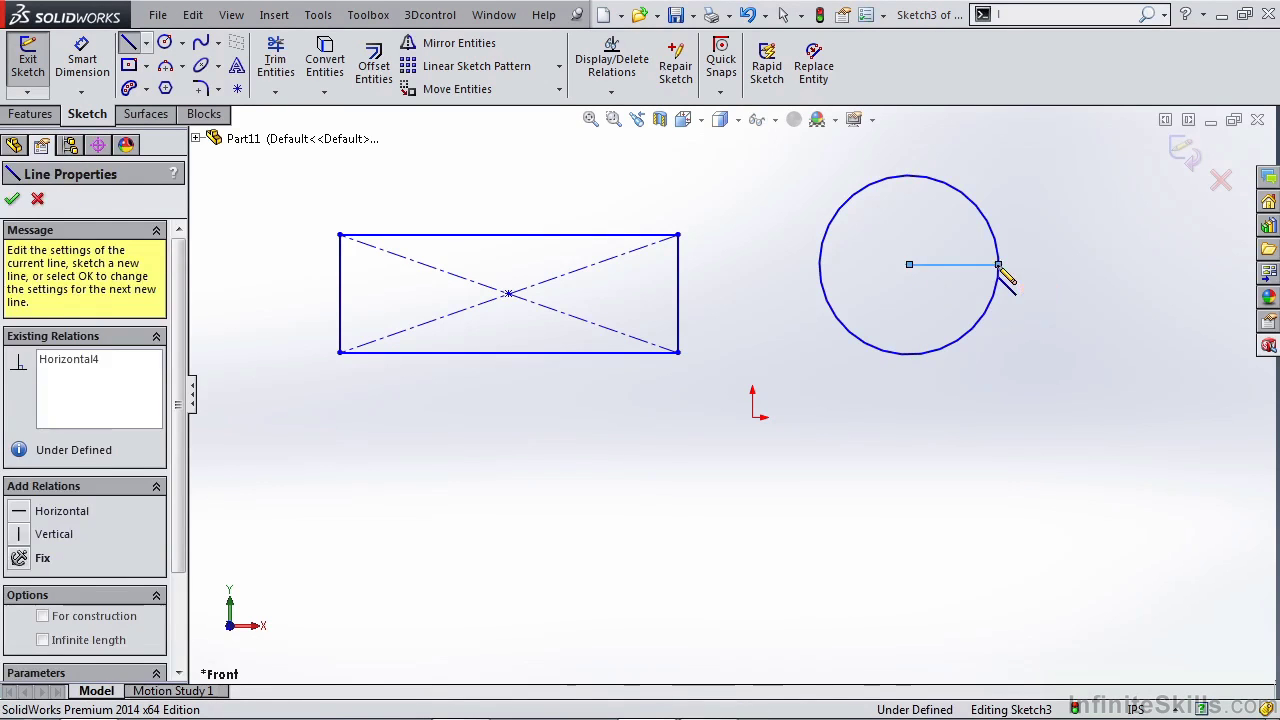
{"action": "key", "text": "Escape"}
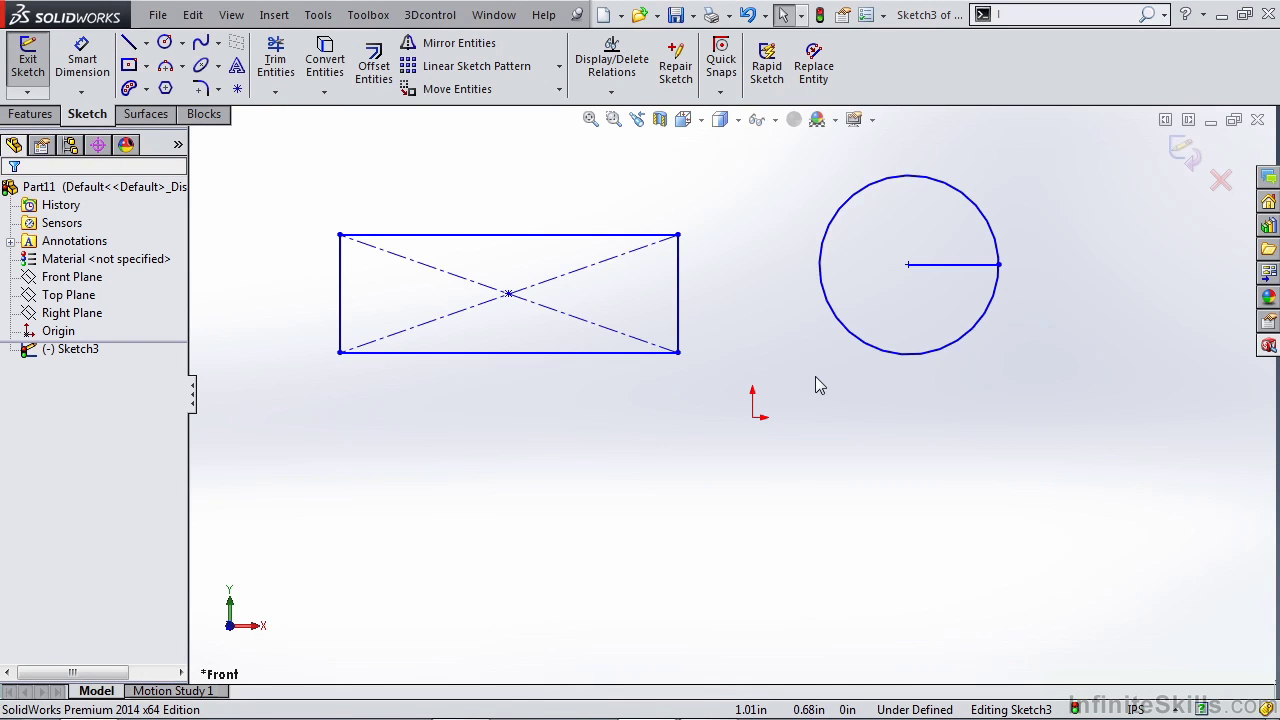
Step: Enlarge the rectangle from its top-right corner and nudge the circle down by its centre
{"action": "left_click_drag", "start_coordinate": [679, 235], "coordinate": [666, 201]}
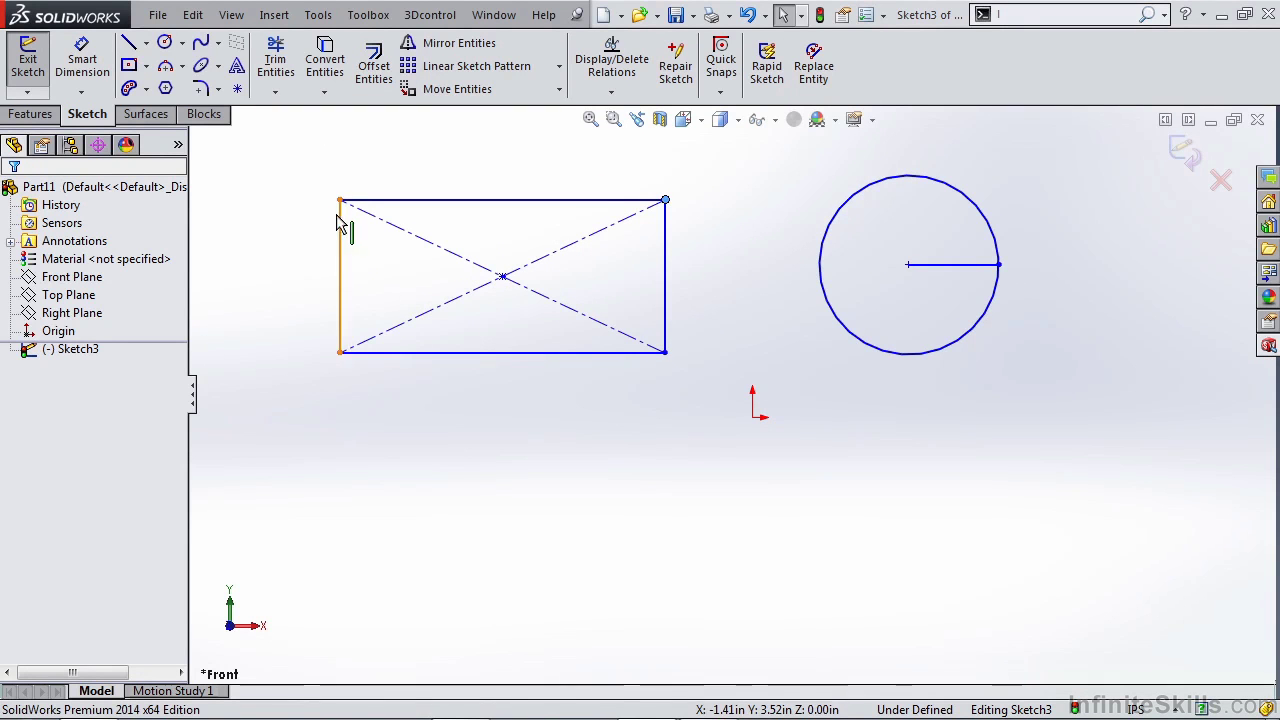
{"action": "left_click", "coordinate": [352, 279]}
{"action": "left_click", "coordinate": [457, 201]}
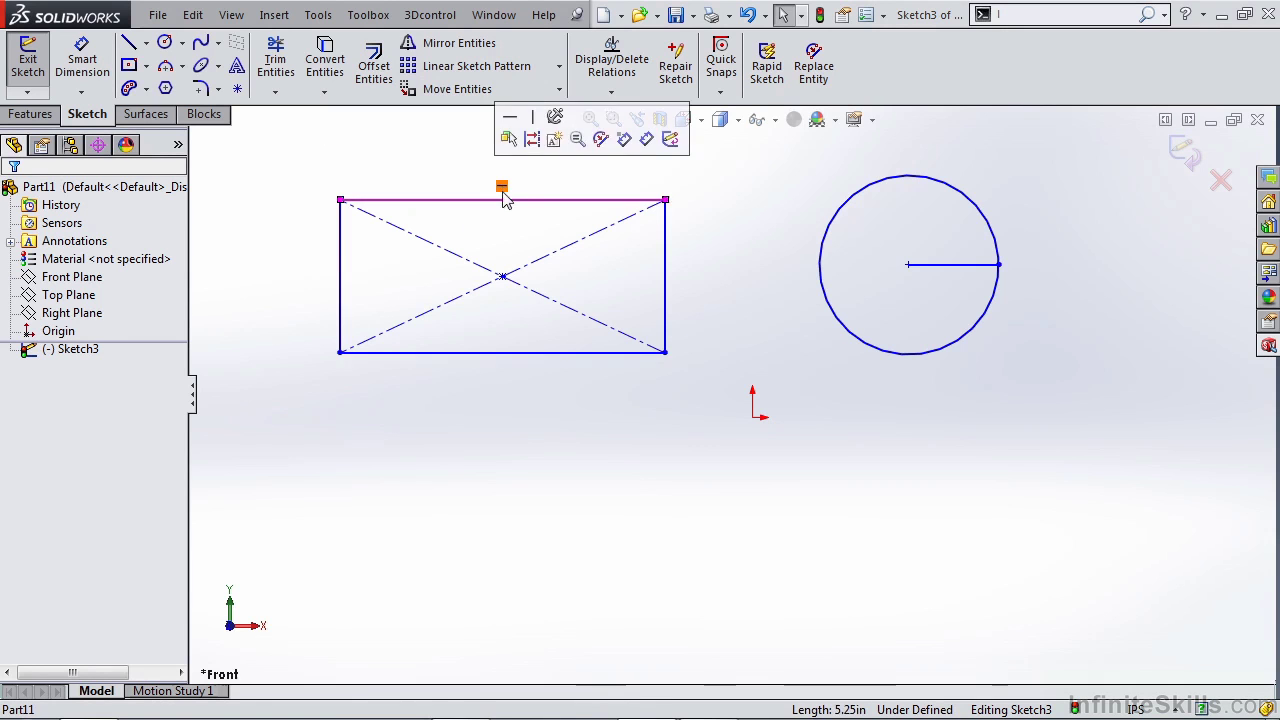
{"action": "left_click", "coordinate": [700, 250]}
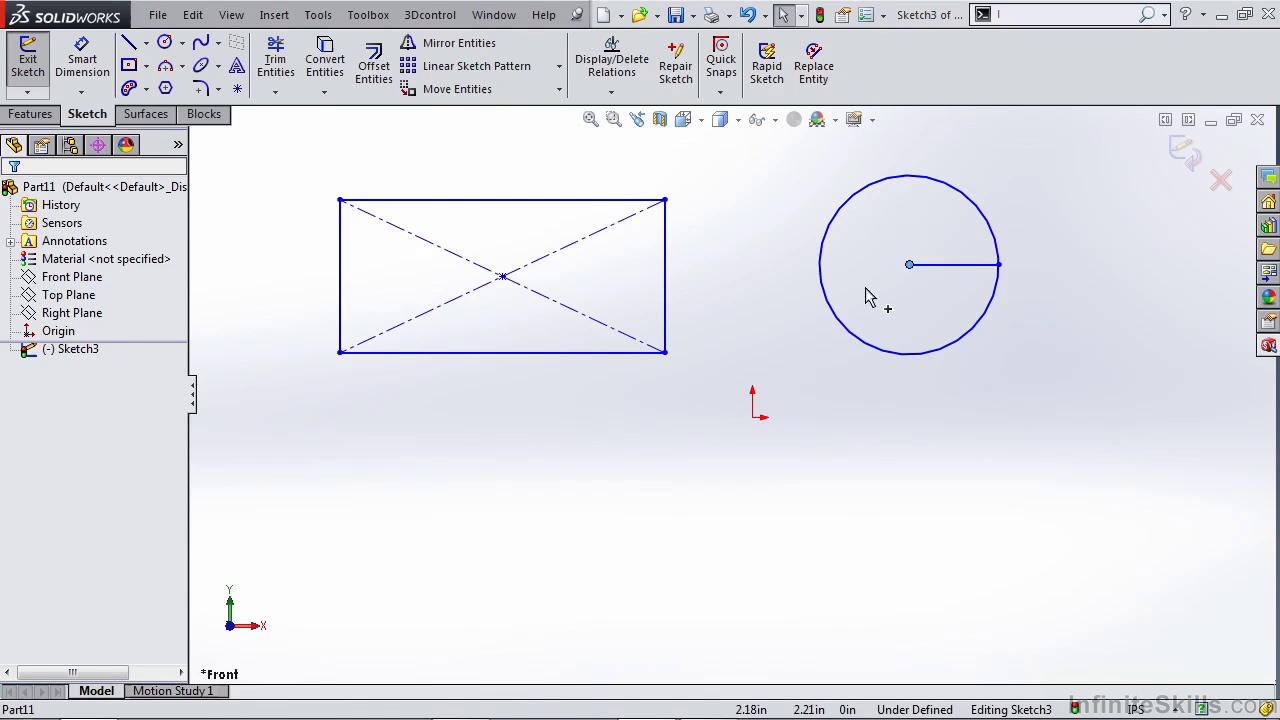
{"action": "mouse_move", "coordinate": [908, 265]}
{"action": "left_mouse_down"}
{"action": "mouse_move", "coordinate": [908, 306]}
{"action": "mouse_move", "coordinate": [902, 272]}
{"action": "left_mouse_up"}
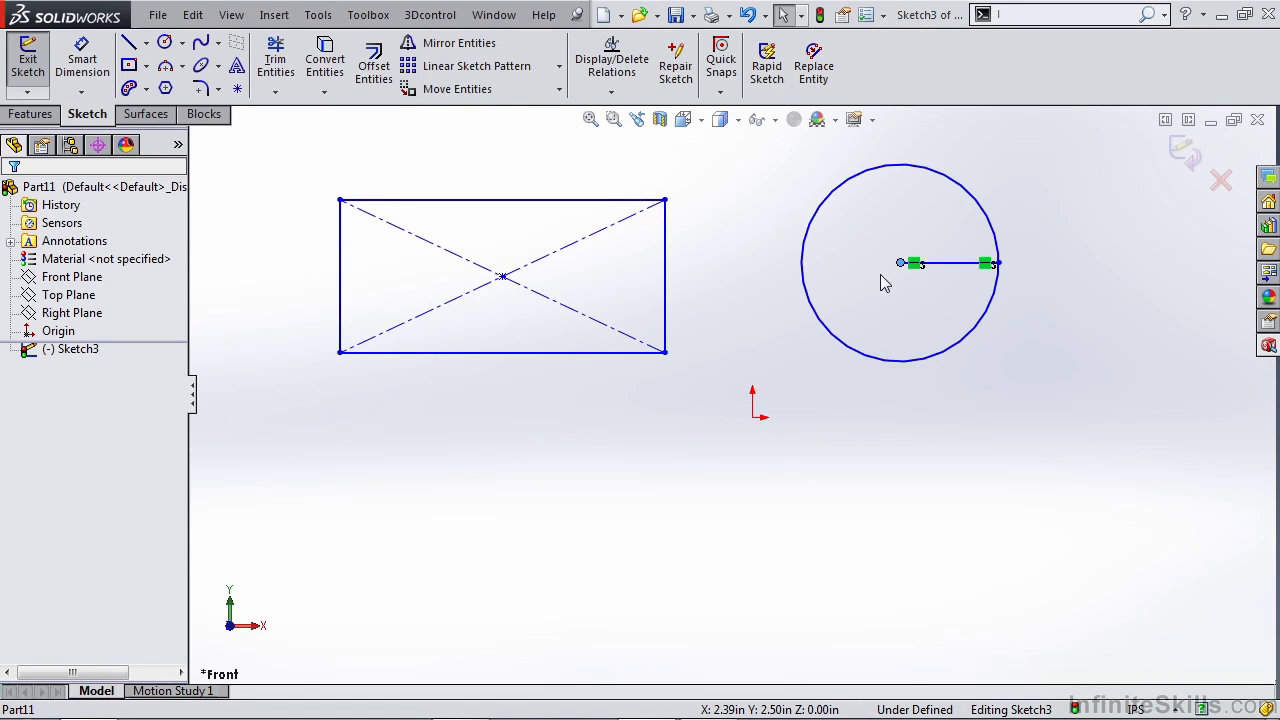
Step: Dimension the circle to a 3.00 diameter
{"action": "key", "text": "s"}
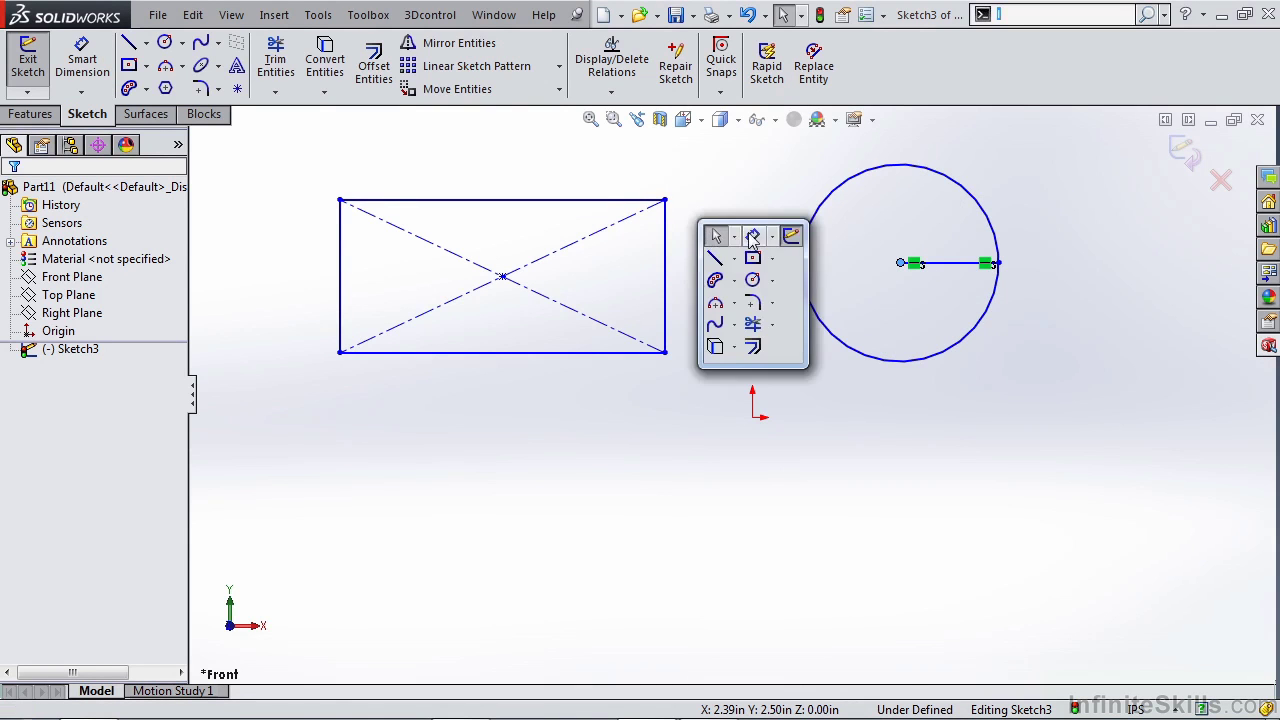
{"action": "left_click", "coordinate": [752, 236]}
{"action": "left_click", "coordinate": [966, 201]}
{"action": "left_click", "coordinate": [945, 219]}
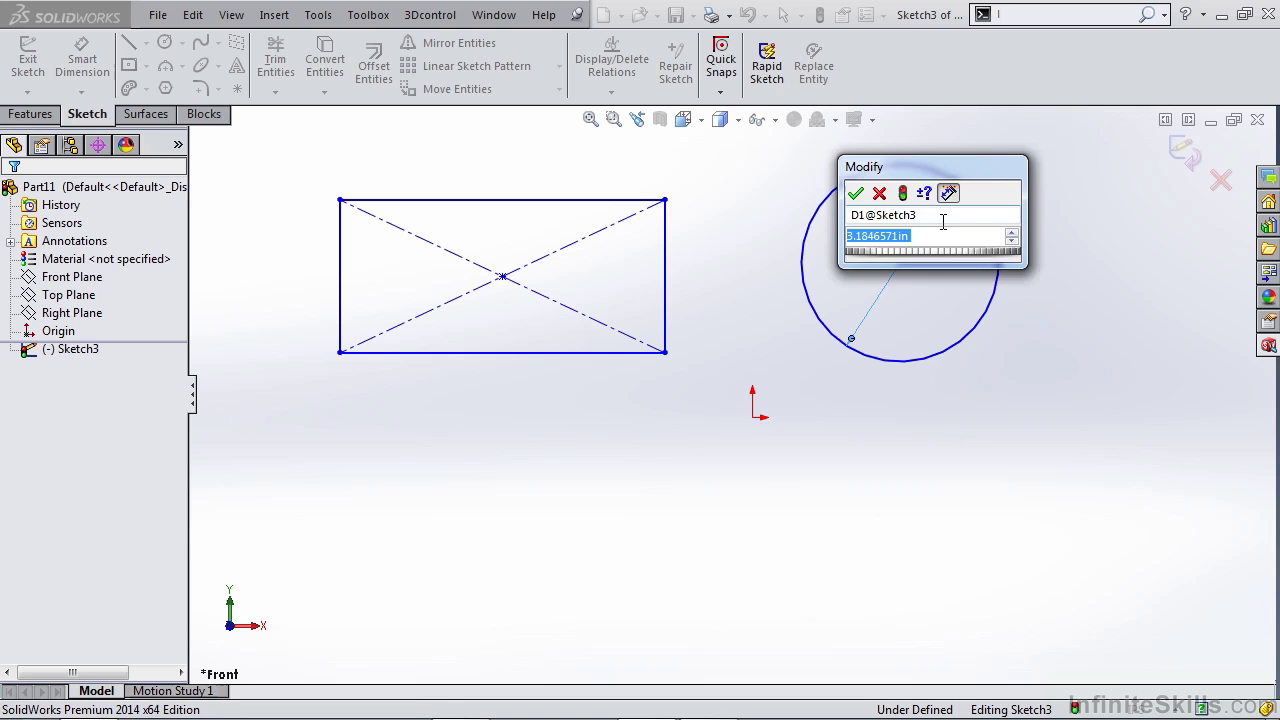
{"action": "type", "text": "3"}
{"action": "key", "text": "Return"}
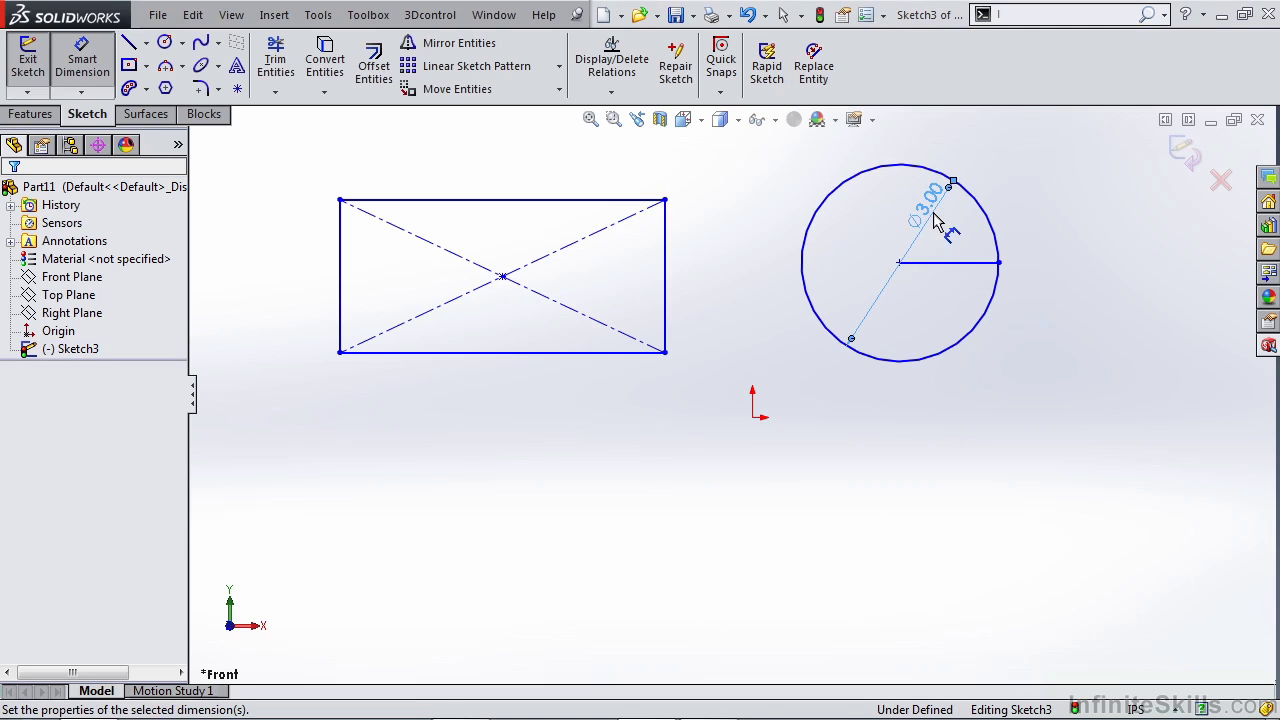
Step: Dimension the rectangle's right edge to 2.00 and its top edge to 5.00
{"action": "left_click", "coordinate": [666, 250]}
{"action": "left_click", "coordinate": [706, 260]}
{"action": "type", "text": "2.3278708in"}
{"action": "key", "text": "Return"}
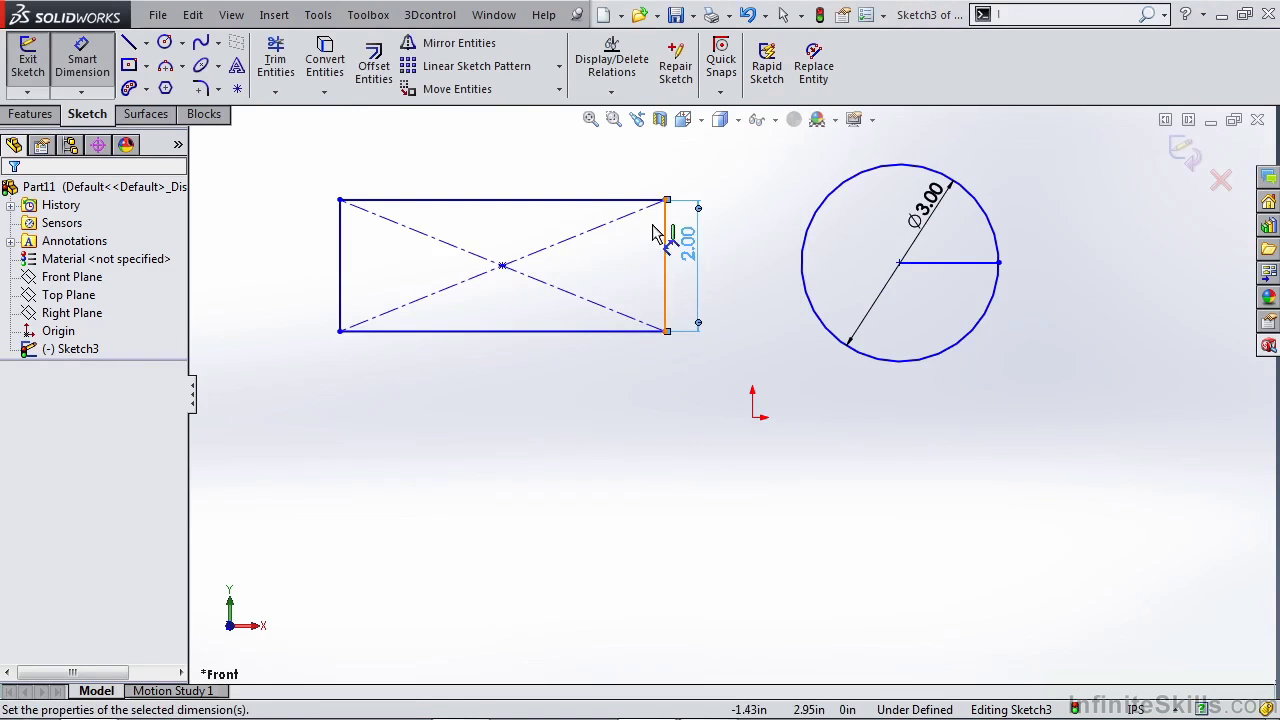
{"action": "left_click", "coordinate": [650, 201]}
{"action": "left_click", "coordinate": [612, 188]}
{"action": "type", "text": "5"}
{"action": "key", "text": "Return"}
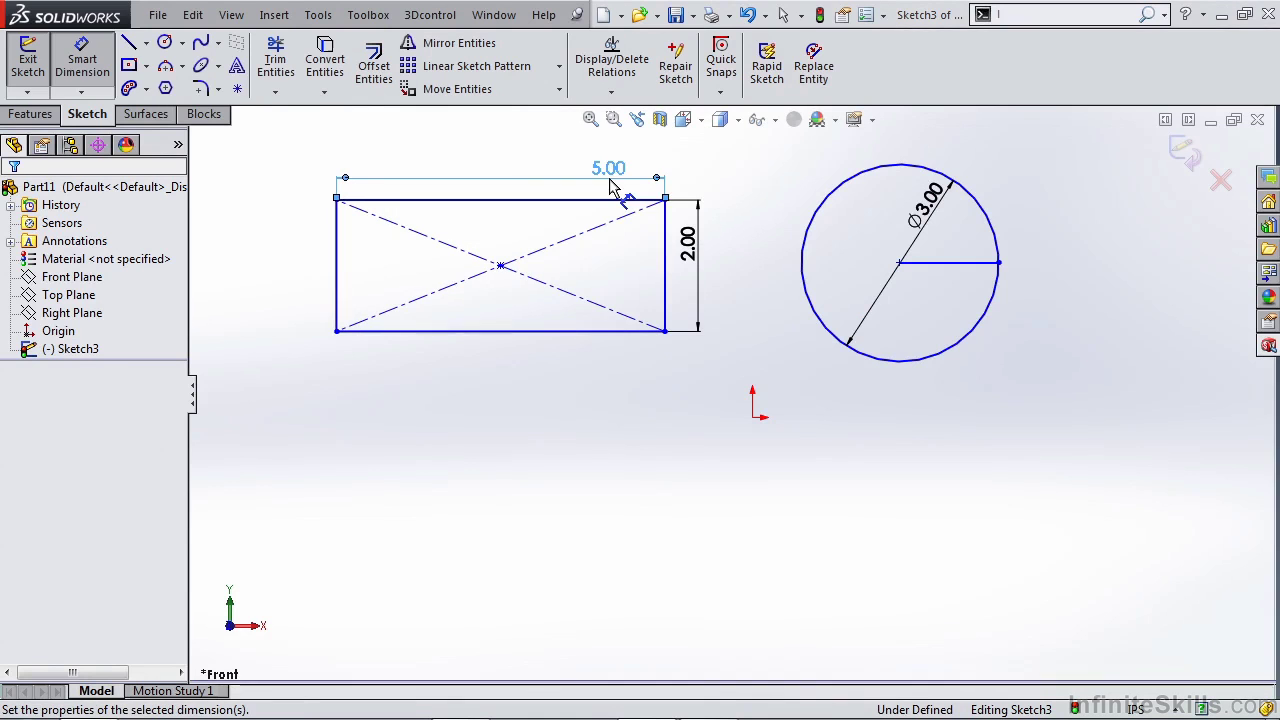
{"action": "key", "text": "Escape"}
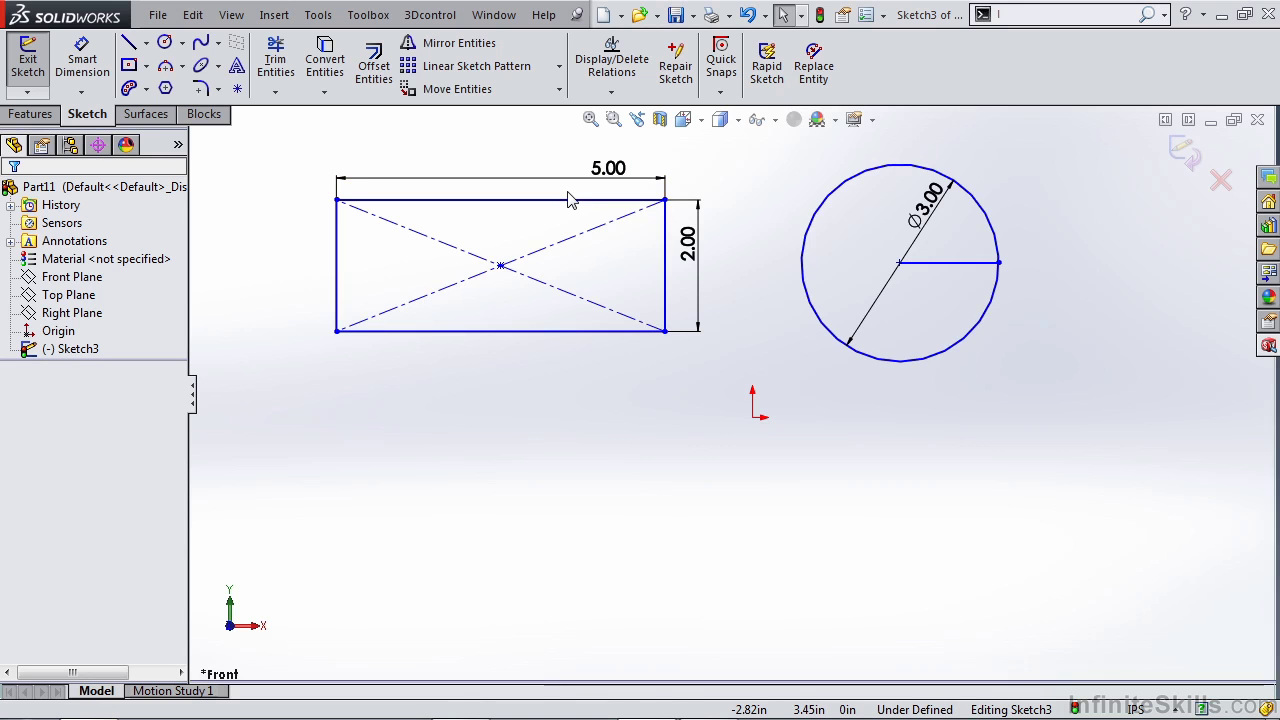
Step: Shift the 5.00 × 2.00 rectangle slightly down and right
{"action": "mouse_move", "coordinate": [500, 265]}
{"action": "left_mouse_down"}
{"action": "mouse_move", "coordinate": [711, 374]}
{"action": "mouse_move", "coordinate": [755, 420]}
{"action": "mouse_move", "coordinate": [405, 293]}
{"action": "mouse_move", "coordinate": [500, 274]}
{"action": "mouse_move", "coordinate": [486, 283]}
{"action": "left_mouse_up"}
{"action": "left_click", "coordinate": [640, 300]}
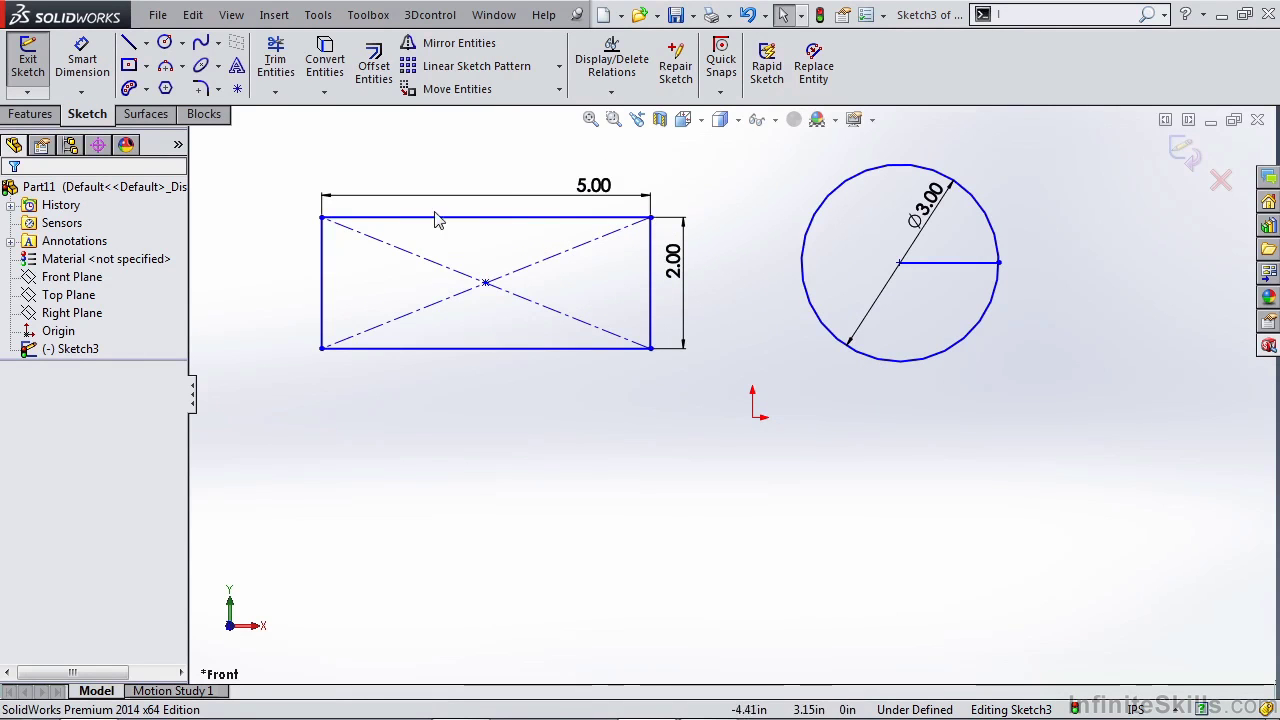
{"action": "left_click_drag", "start_coordinate": [321, 217], "coordinate": [330, 210]}
Step: Draw a square centre rectangle and move it to the right of the circle
{"action": "left_click", "coordinate": [128, 65]}
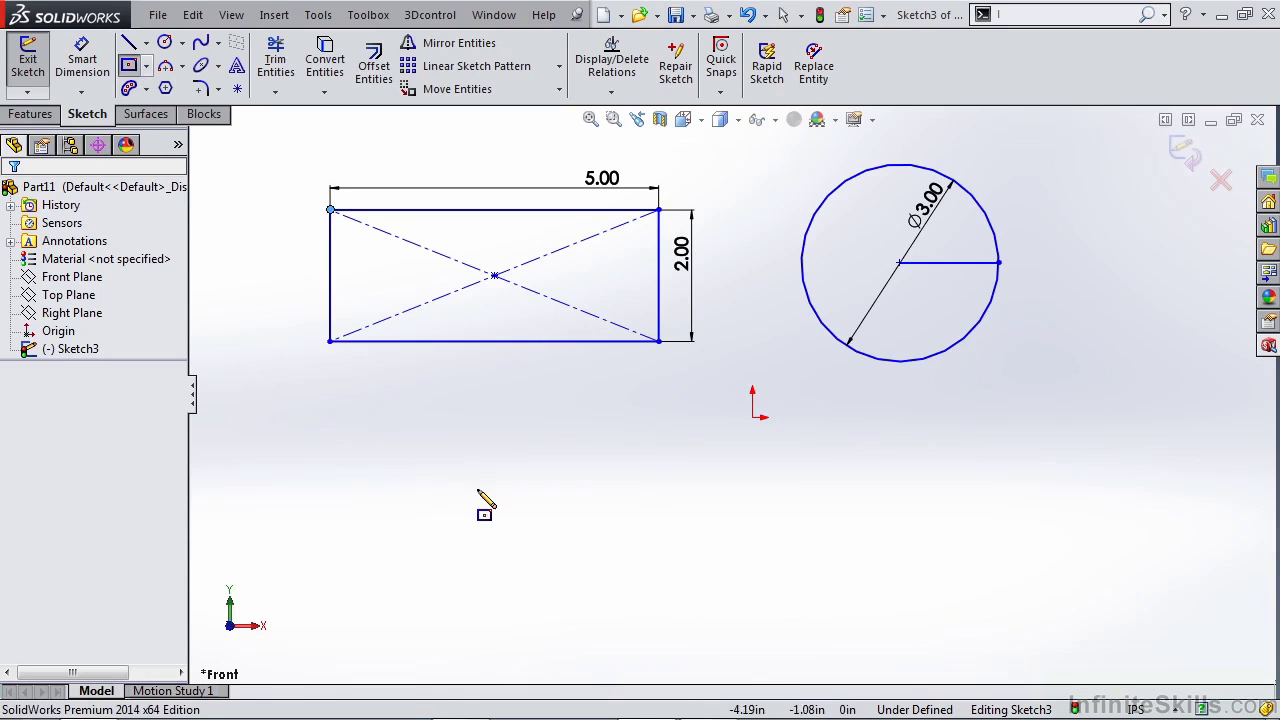
{"action": "left_click_drag", "start_coordinate": [477, 490], "coordinate": [560, 585]}
{"action": "key", "text": "Escape"}
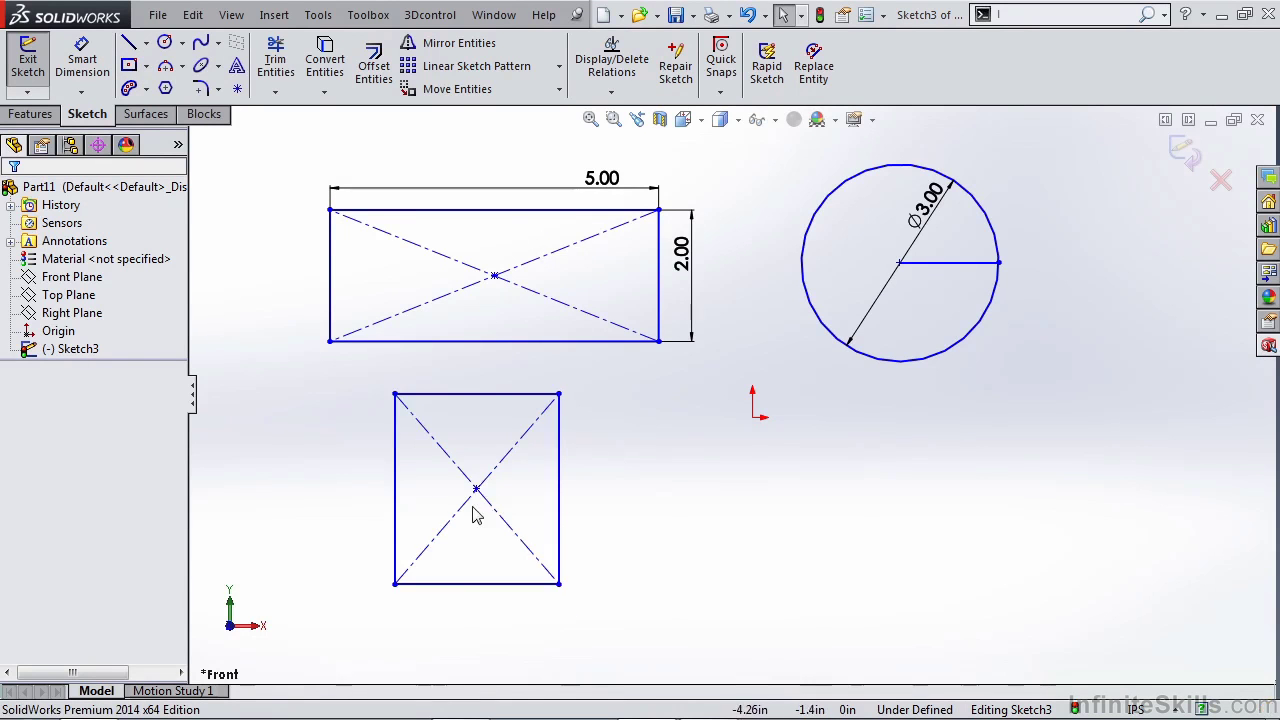
{"action": "left_click_drag", "start_coordinate": [478, 494], "coordinate": [572, 518]}
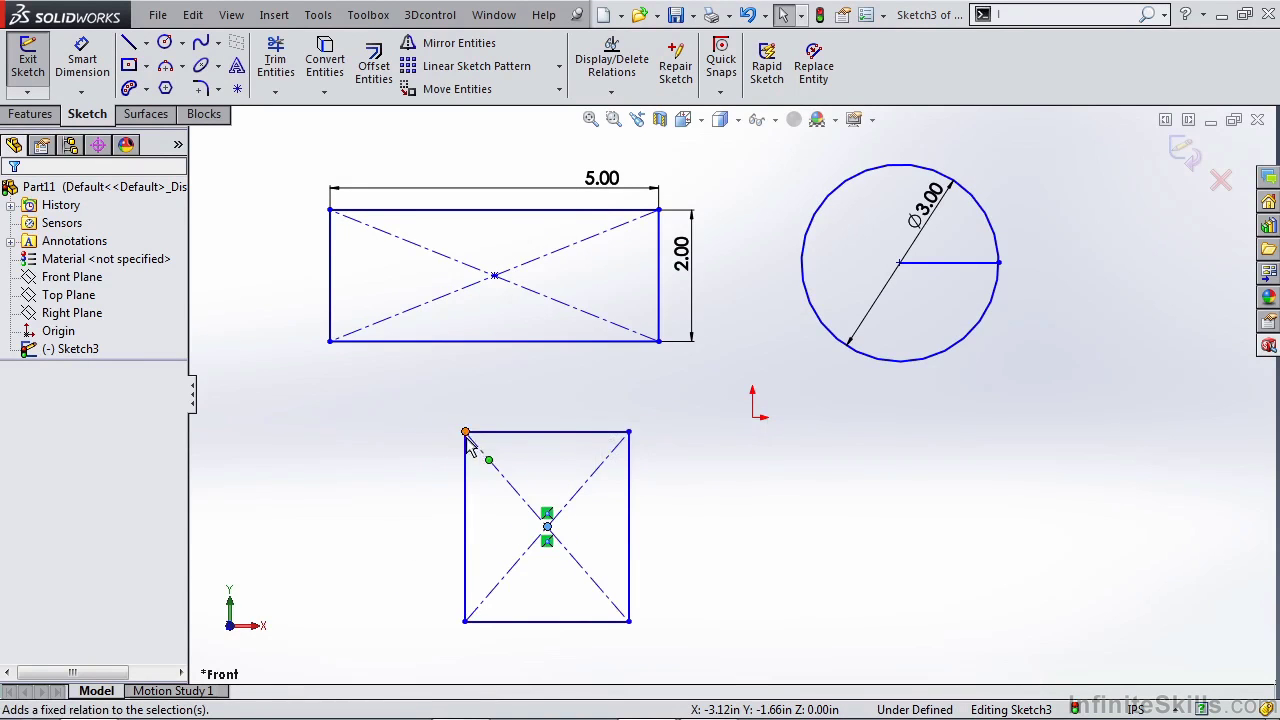
{"action": "left_click_drag", "start_coordinate": [465, 433], "coordinate": [463, 460]}
{"action": "left_click_drag", "start_coordinate": [548, 546], "coordinate": [1090, 388]}
Step: Merge the radius line's end onto the square's corner and move them together
{"action": "left_click", "coordinate": [994, 264]}
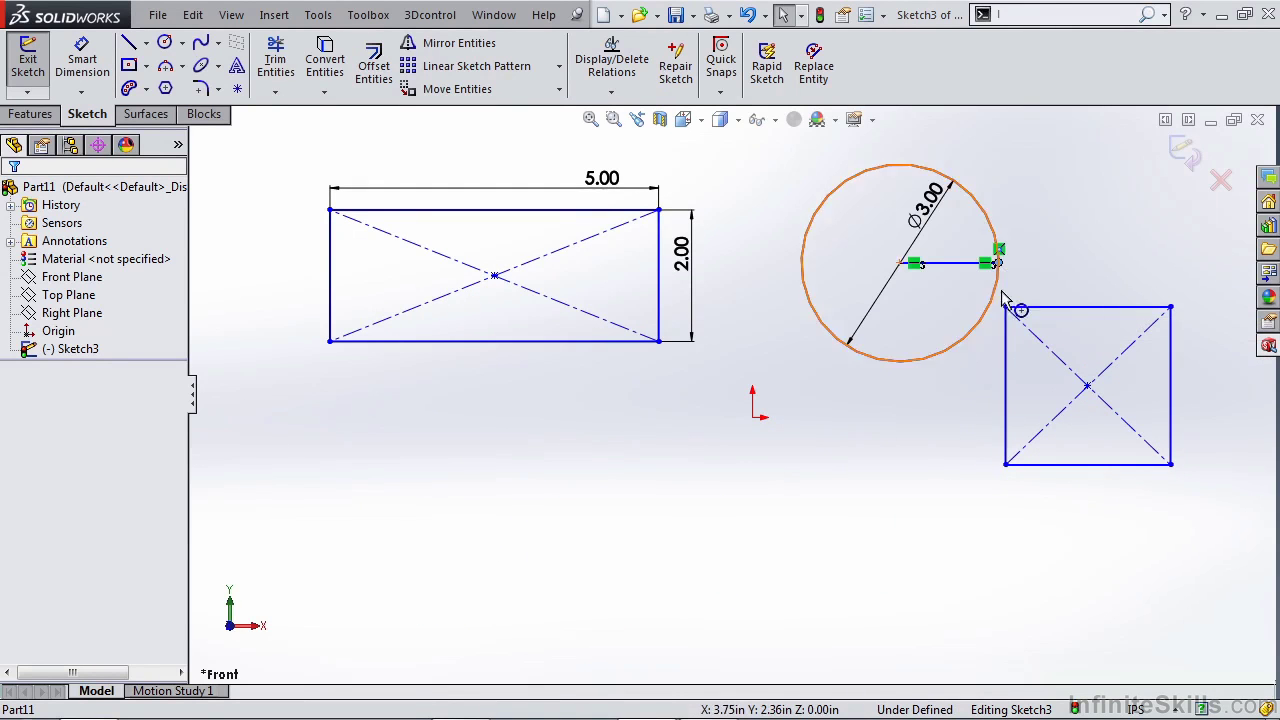
{"action": "left_click", "coordinate": [1005, 307], "text": "ctrl"}
{"action": "left_click", "coordinate": [1123, 222]}
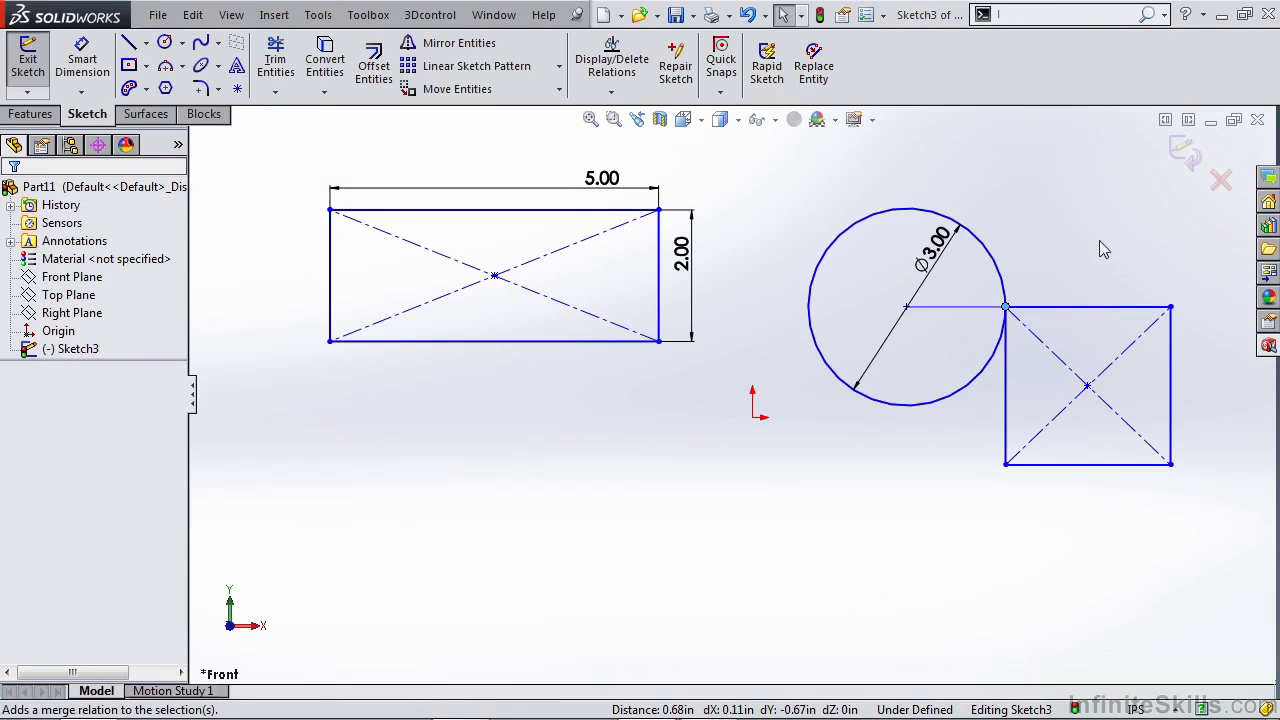
{"action": "left_click_drag", "start_coordinate": [1088, 388], "coordinate": [1146, 425]}
{"action": "left_click", "coordinate": [1002, 281]}
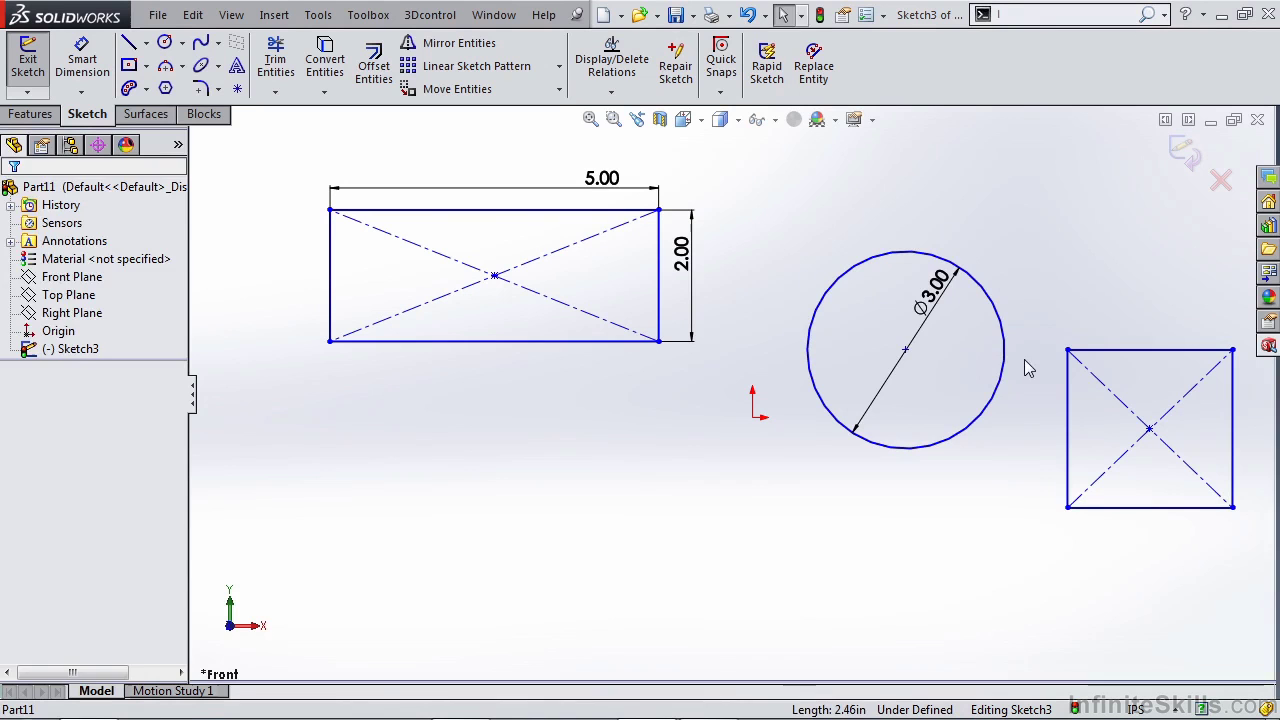
Step: Redraw the circle's horizontal radius line from its centre to its right edge
{"action": "key", "text": "l"}
{"action": "left_click", "coordinate": [905, 350]}
{"action": "left_click", "coordinate": [1005, 350]}
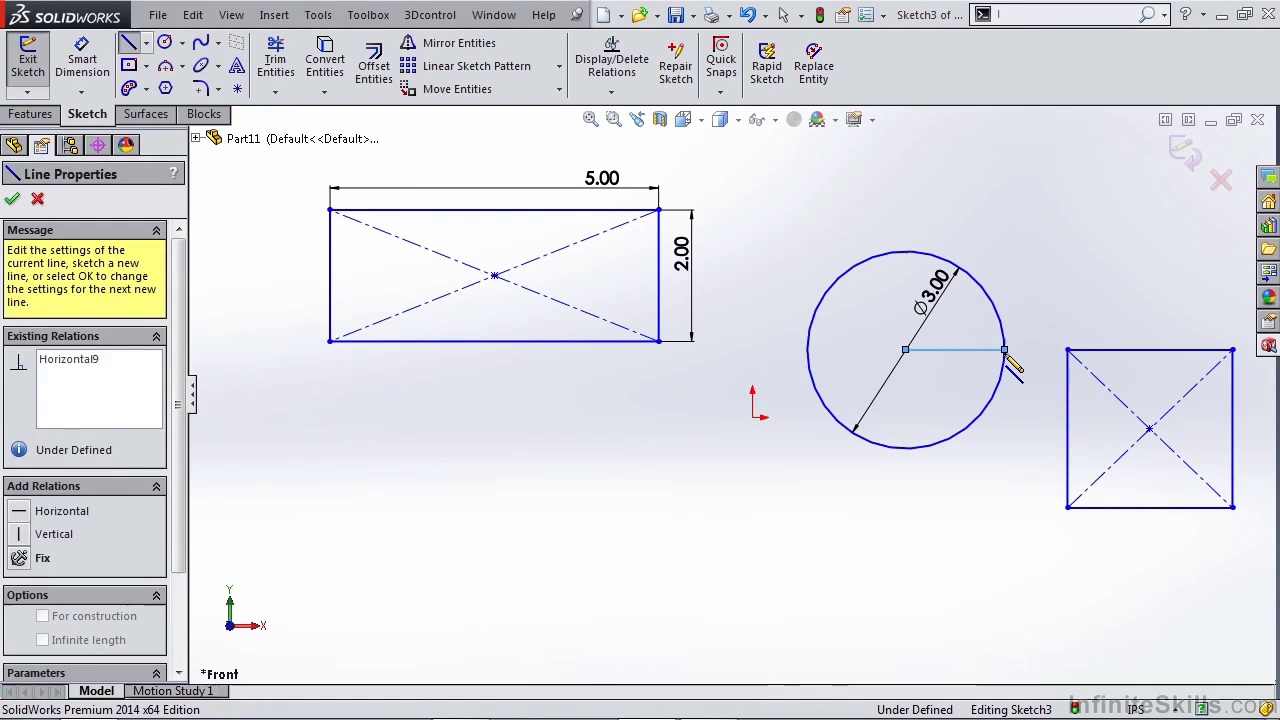
{"action": "key", "text": "Escape"}
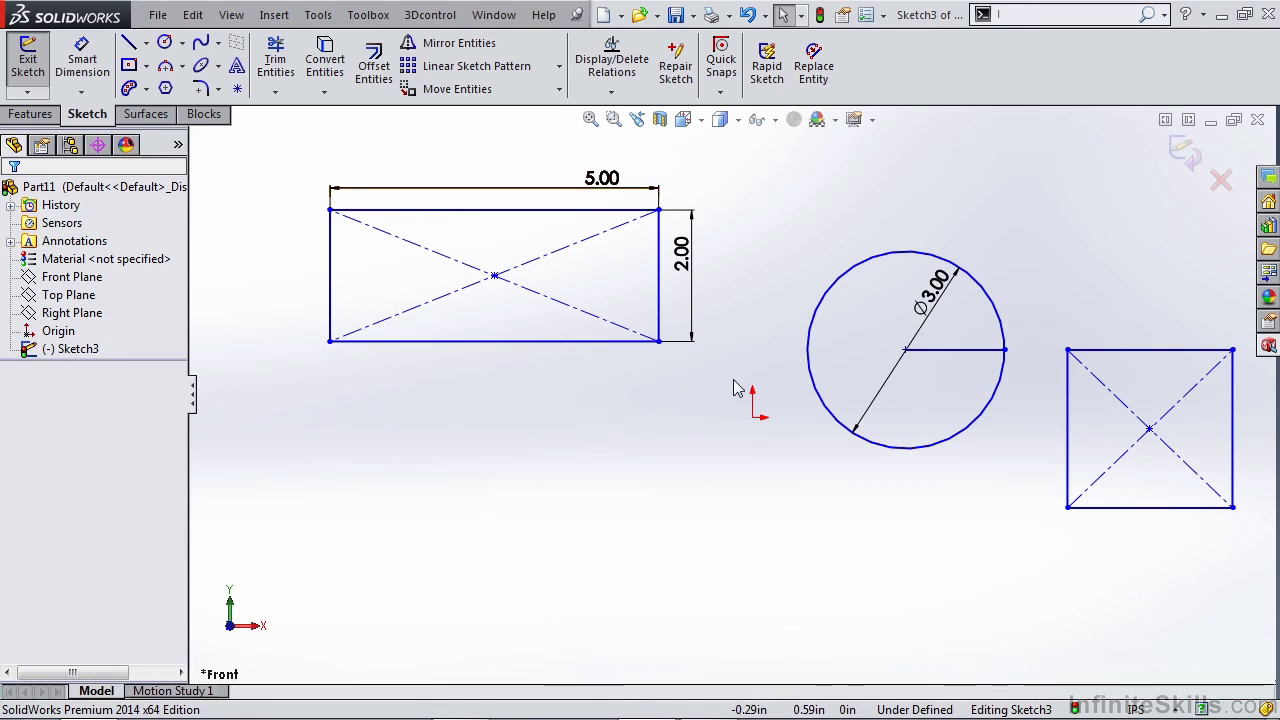
{"action": "left_click_drag", "start_coordinate": [737, 380], "coordinate": [295, 187]}
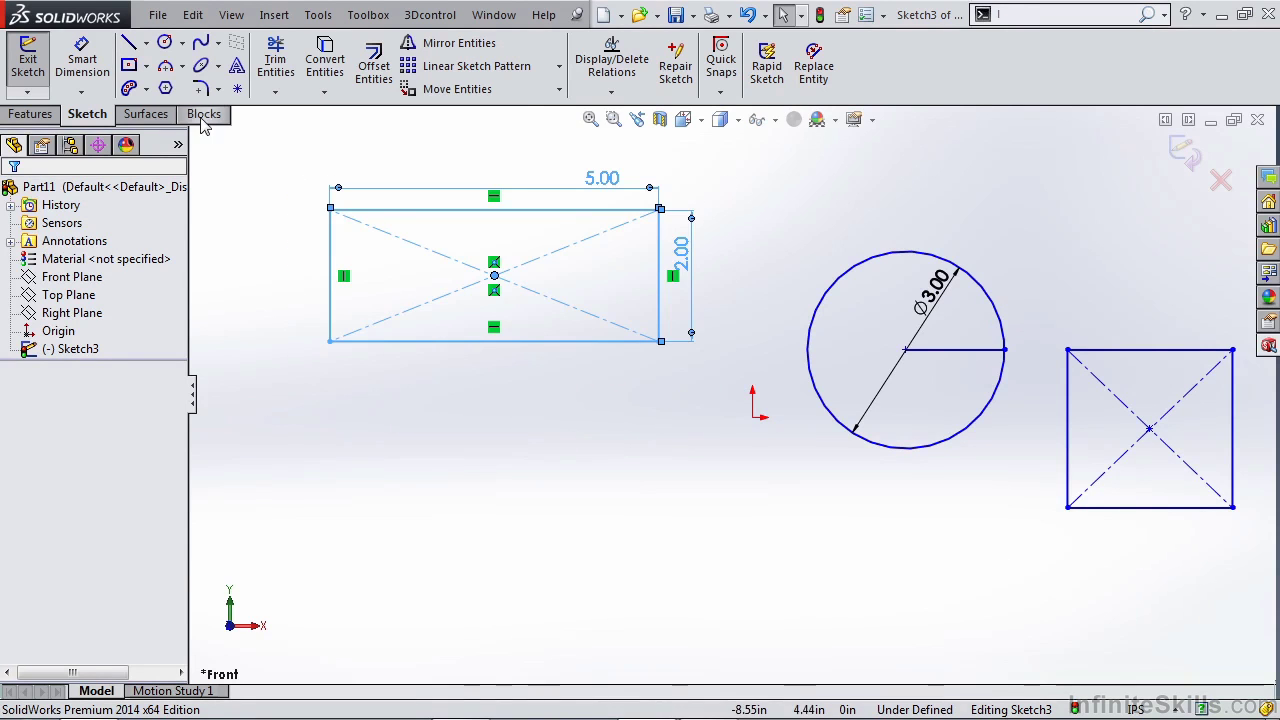
Step: Make a block from the 5.00 × 2.00 rectangle with its insertion point at the rectangle centre
{"action": "left_click", "coordinate": [204, 114]}
{"action": "left_click", "coordinate": [24, 72]}
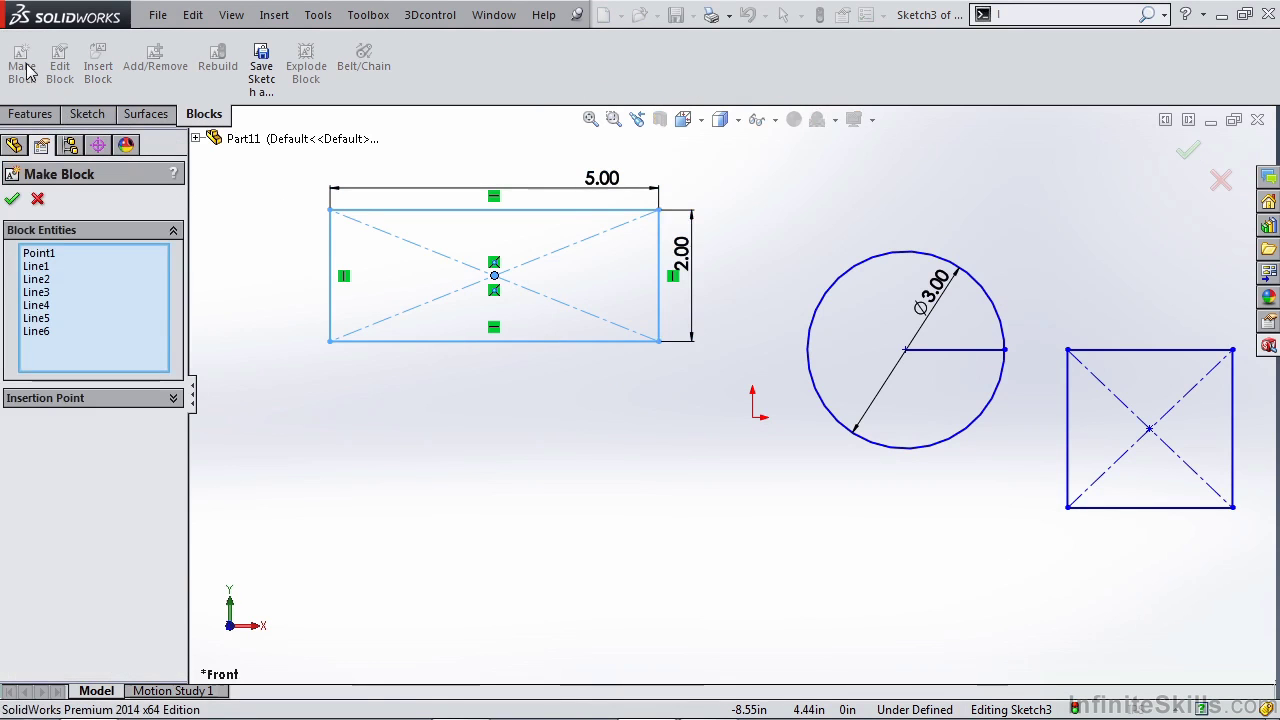
{"action": "left_click", "coordinate": [48, 255]}
{"action": "left_click", "coordinate": [42, 267]}
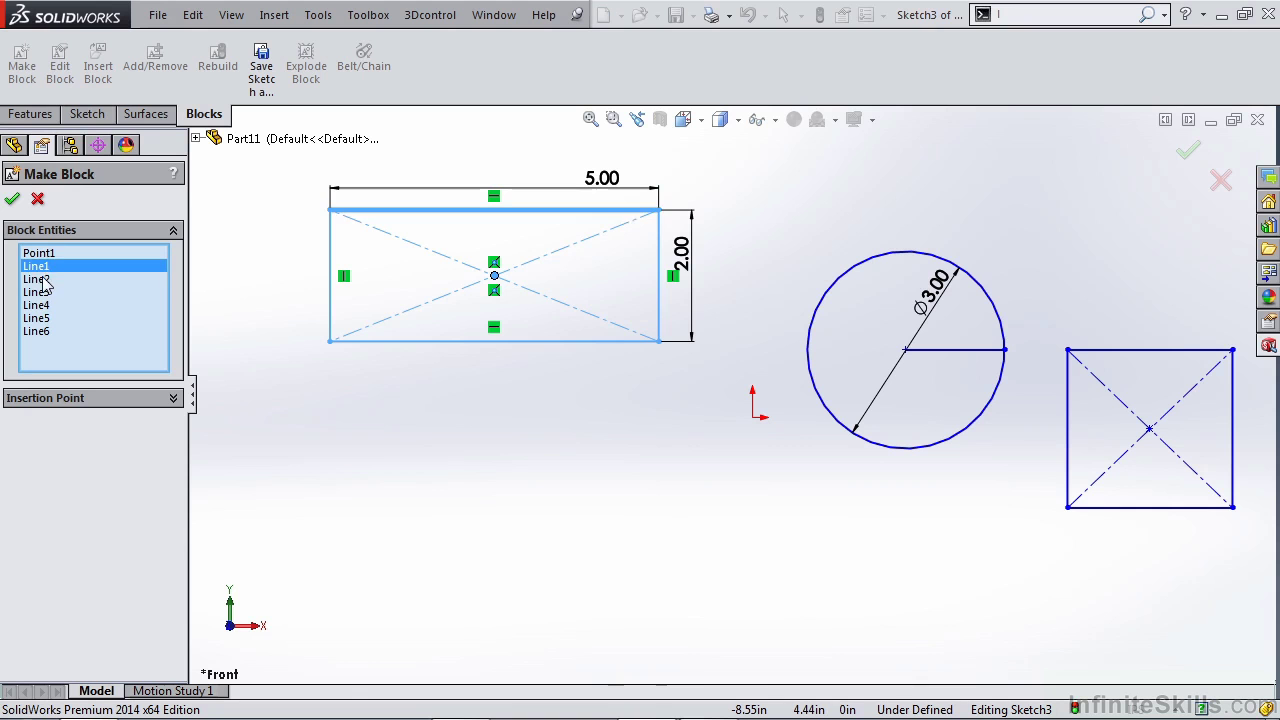
{"action": "left_click", "coordinate": [42, 280]}
{"action": "left_click", "coordinate": [43, 292]}
{"action": "left_click", "coordinate": [45, 254]}
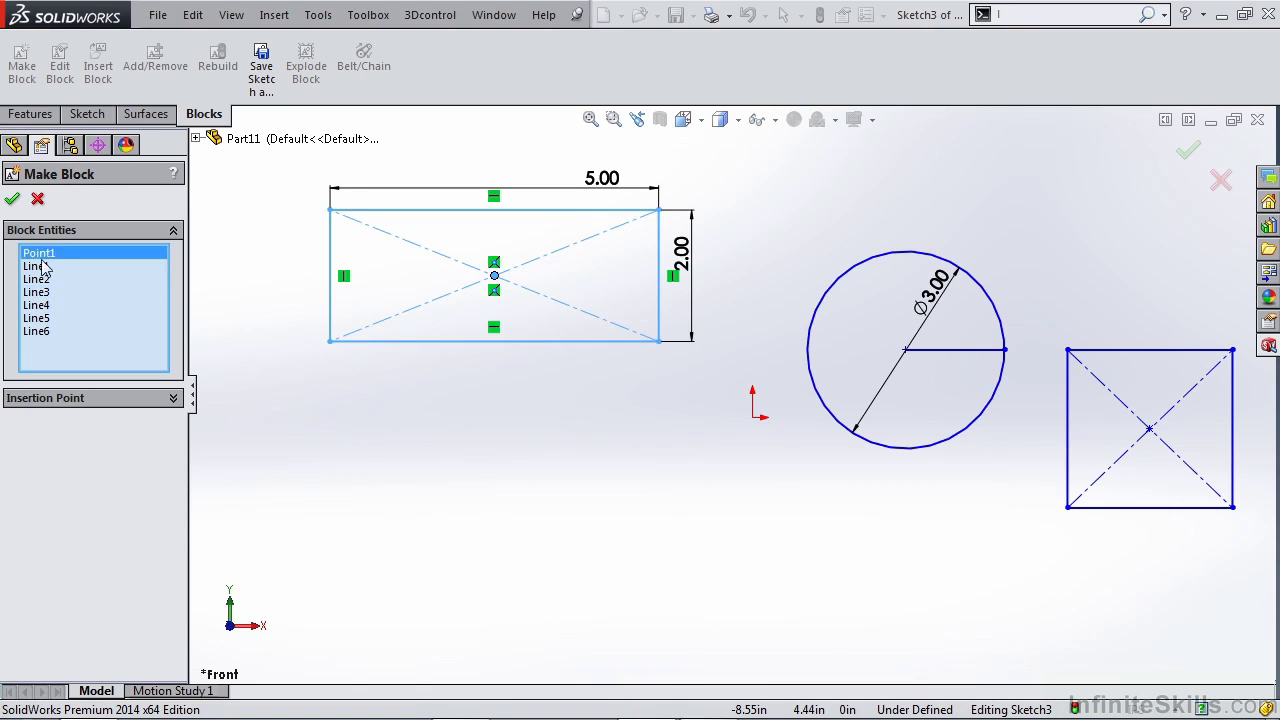
{"action": "left_click", "coordinate": [40, 267]}
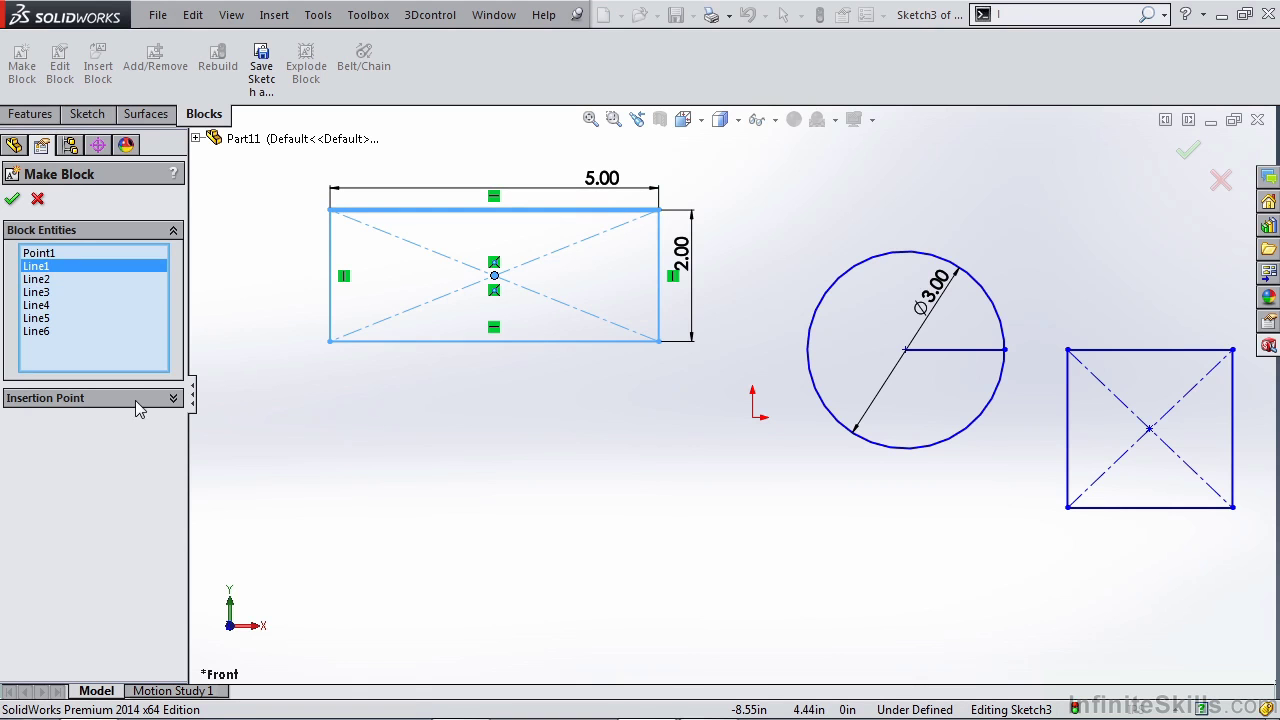
{"action": "left_click", "coordinate": [170, 398]}
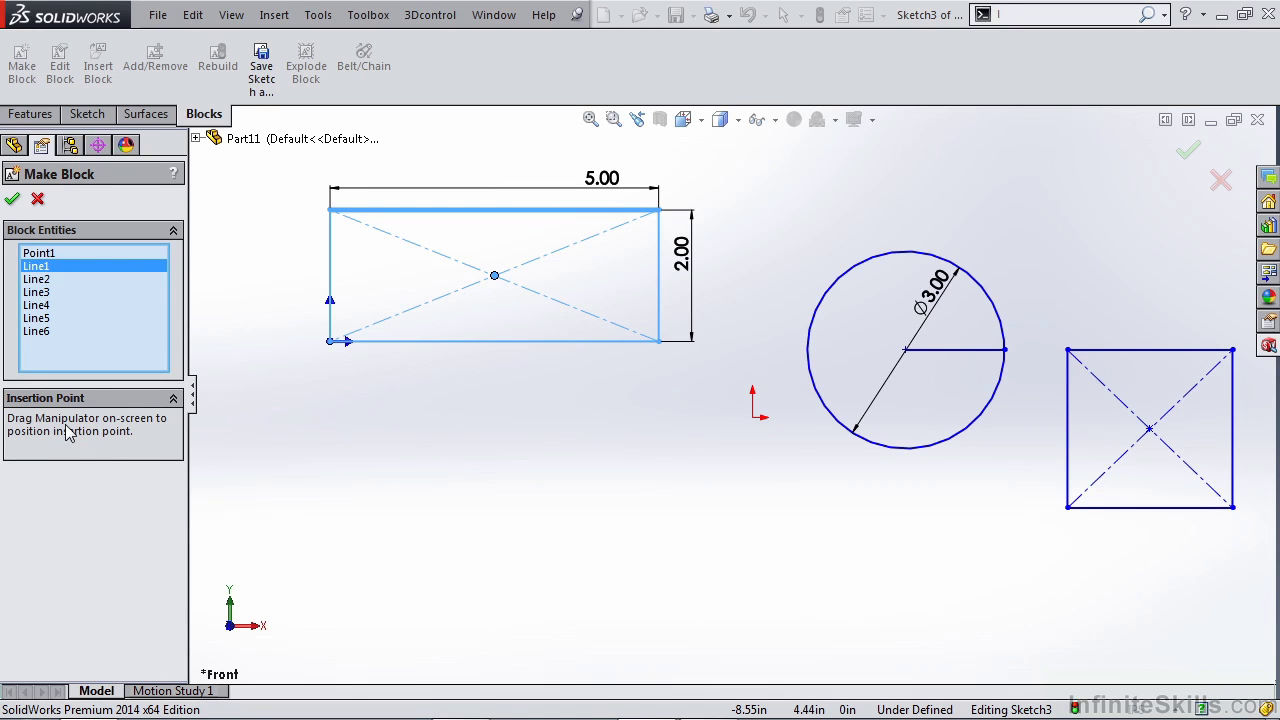
{"action": "left_click_drag", "start_coordinate": [333, 342], "coordinate": [495, 279]}
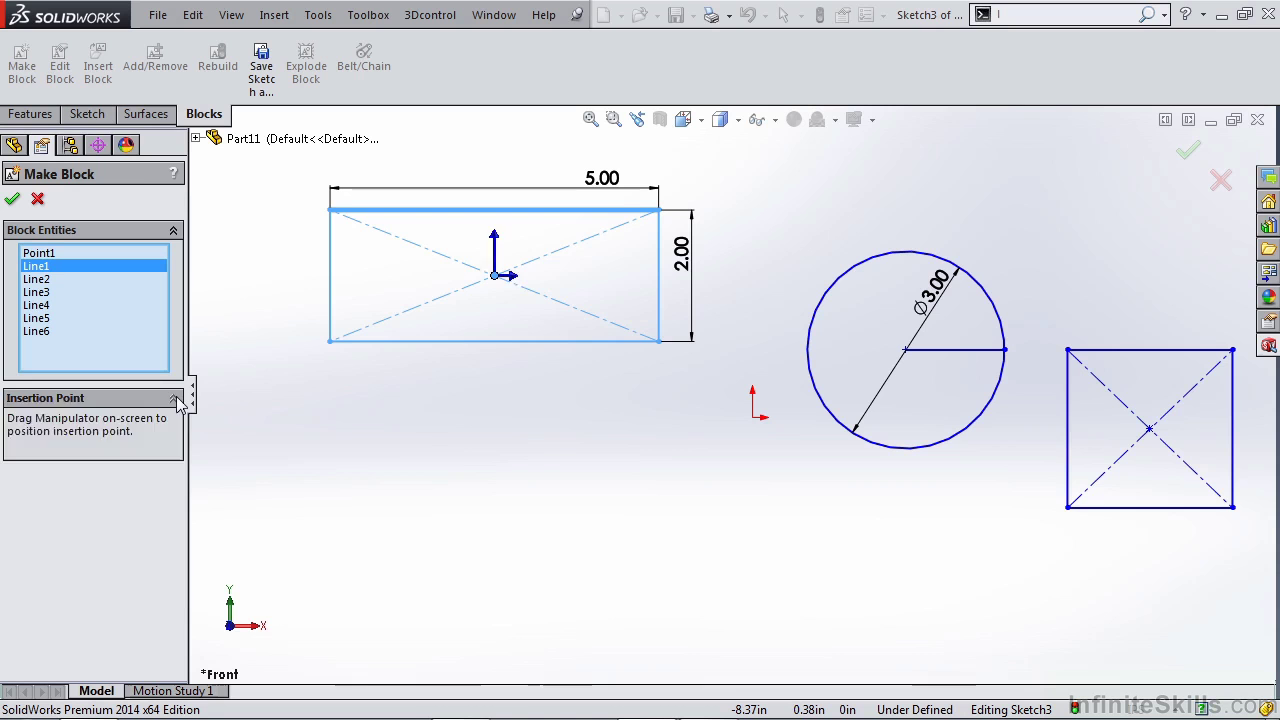
{"action": "left_click", "coordinate": [80, 400]}
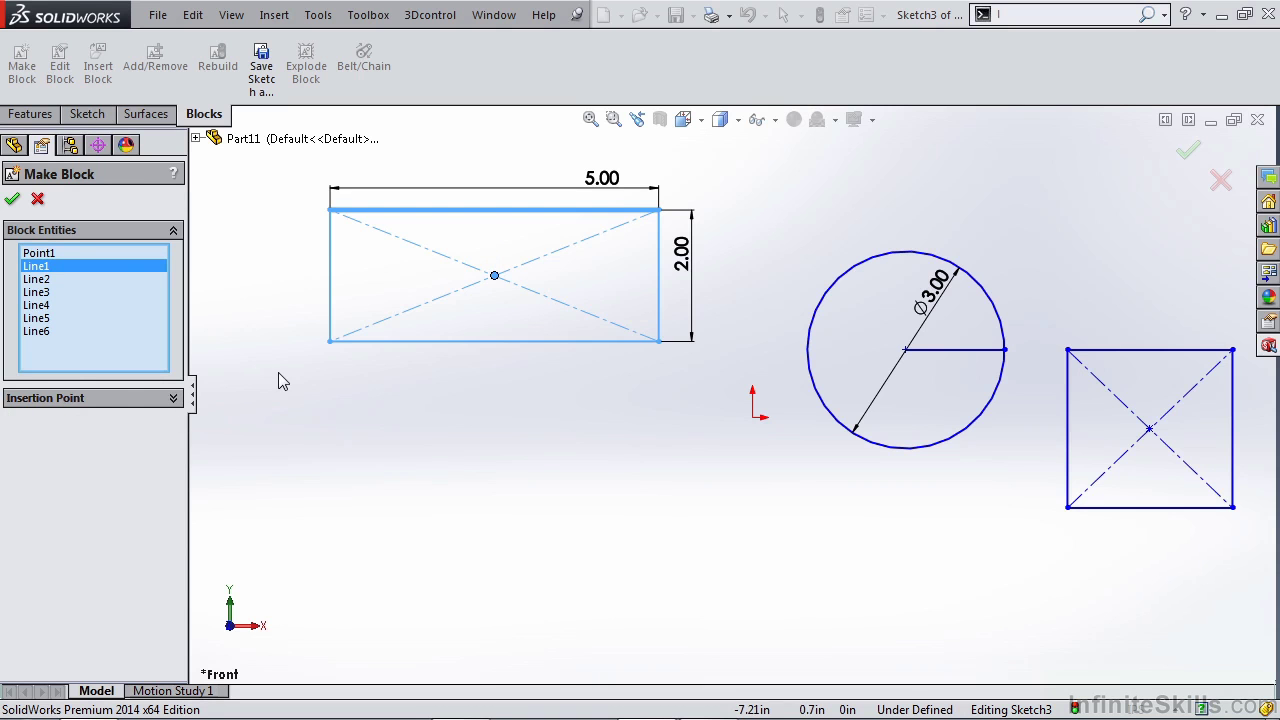
{"action": "left_click", "coordinate": [12, 199]}
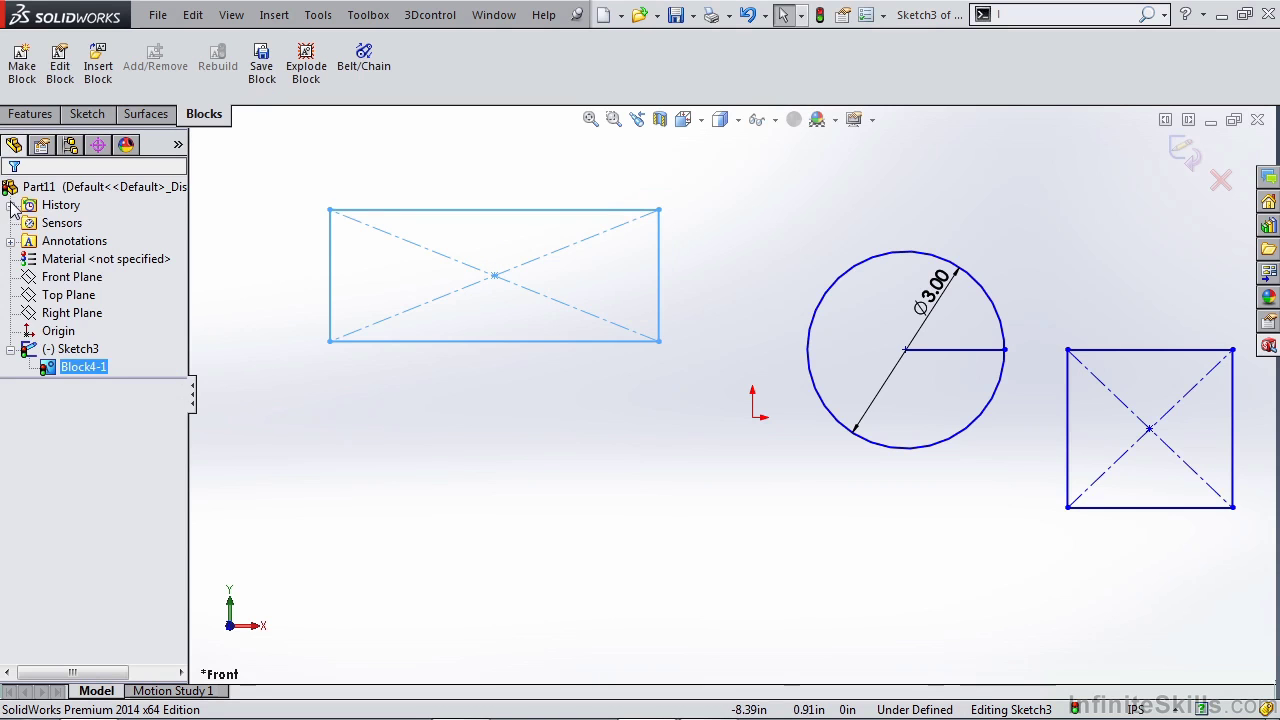
{"action": "left_click", "coordinate": [473, 371]}
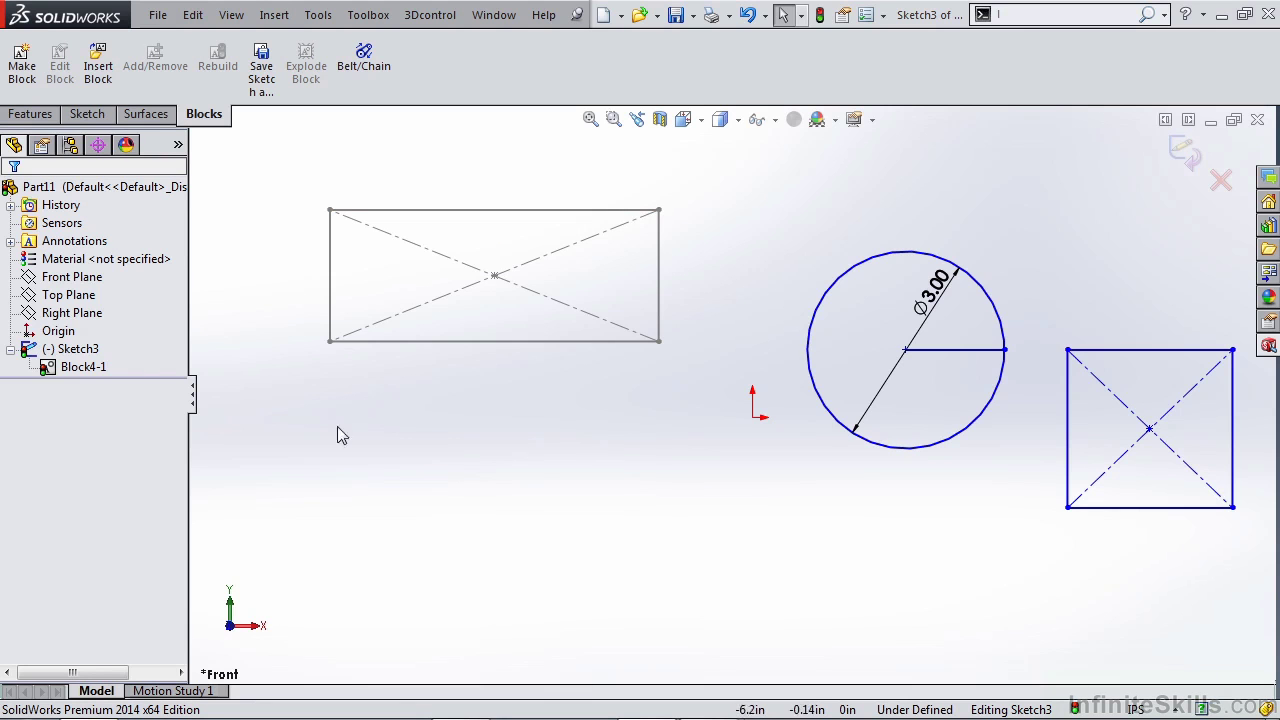
{"action": "left_click", "coordinate": [52, 352]}
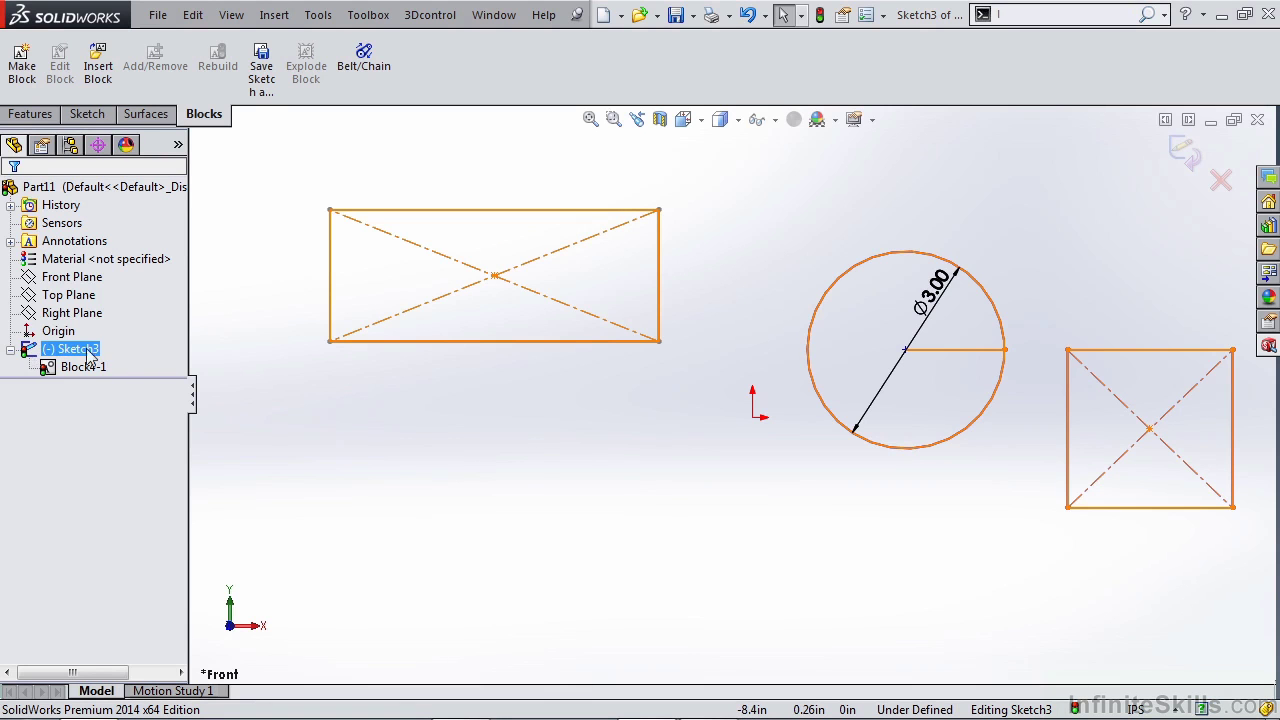
{"action": "left_click", "coordinate": [50, 368]}
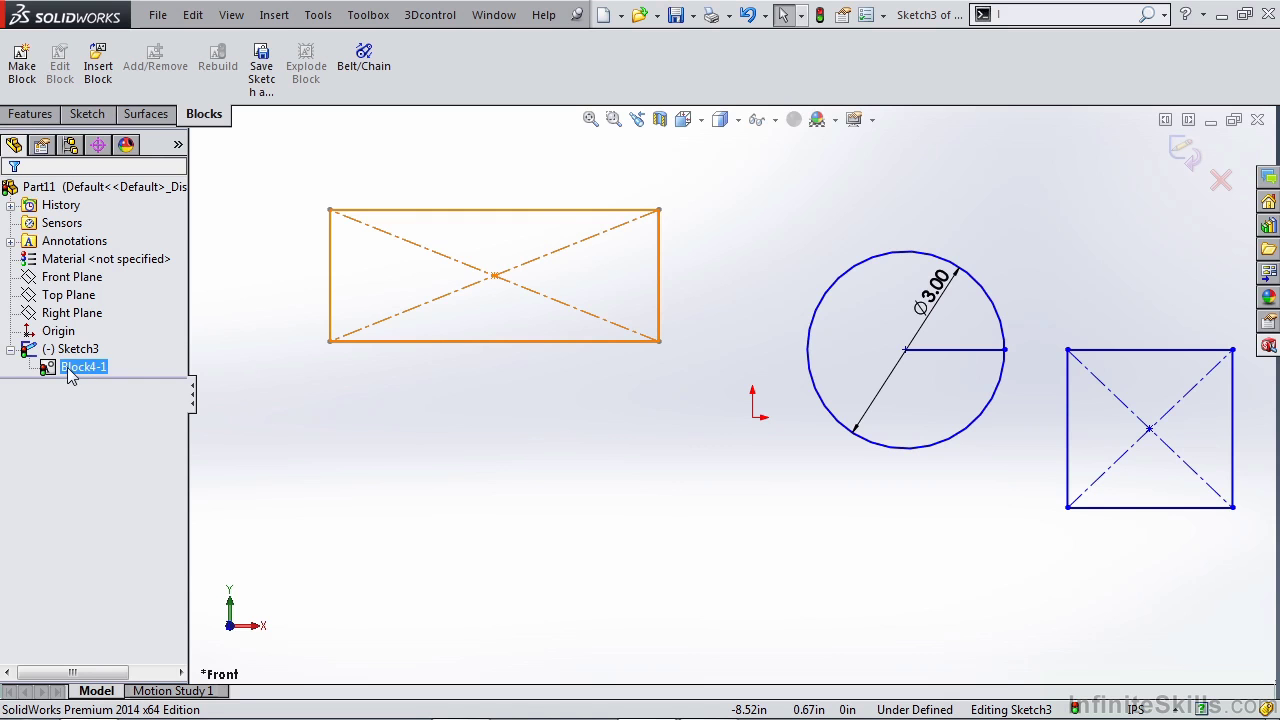
{"action": "left_click", "coordinate": [72, 354]}
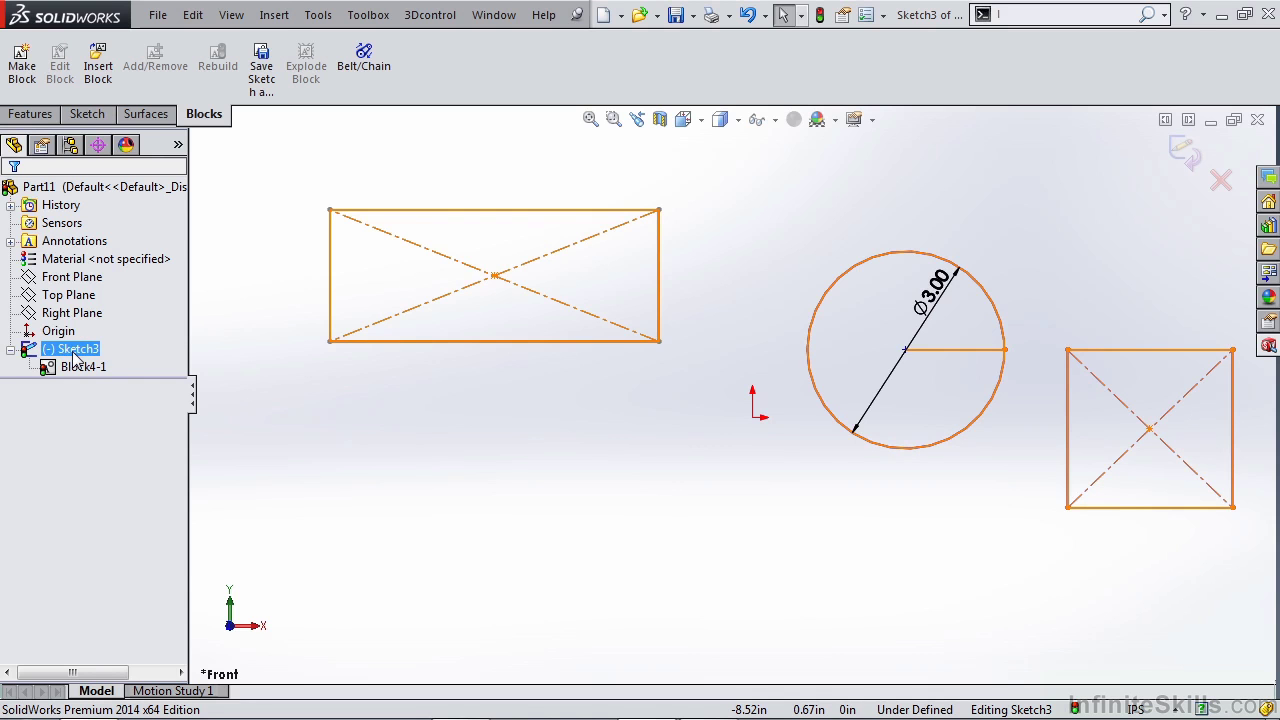
{"action": "left_click", "coordinate": [581, 423]}
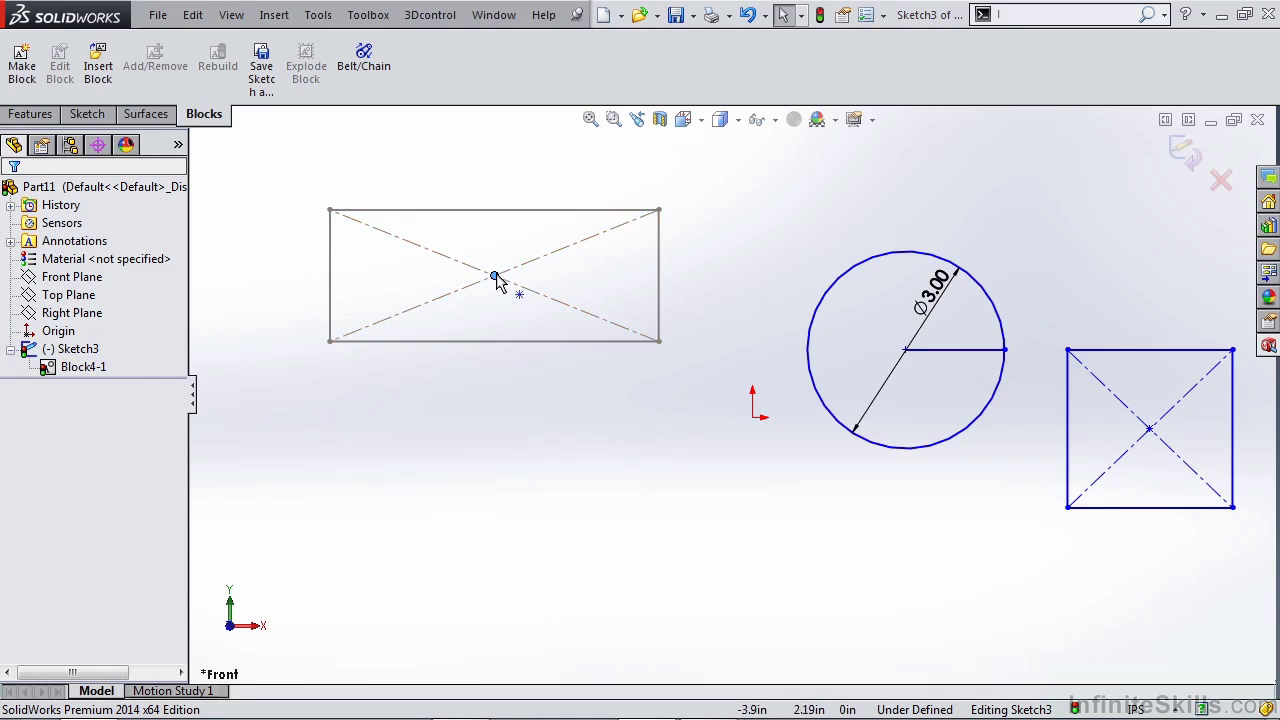
Step: Fix Block4-1's lower-left corner and rotate the block clockwise about that corner
{"action": "mouse_move", "coordinate": [494, 280]}
{"action": "left_mouse_down"}
{"action": "mouse_move", "coordinate": [507, 447]}
{"action": "mouse_move", "coordinate": [429, 318]}
{"action": "mouse_move", "coordinate": [566, 391]}
{"action": "mouse_move", "coordinate": [469, 282]}
{"action": "mouse_move", "coordinate": [478, 330]}
{"action": "left_mouse_up"}
{"action": "left_click_drag", "start_coordinate": [622, 254], "coordinate": [647, 241]}
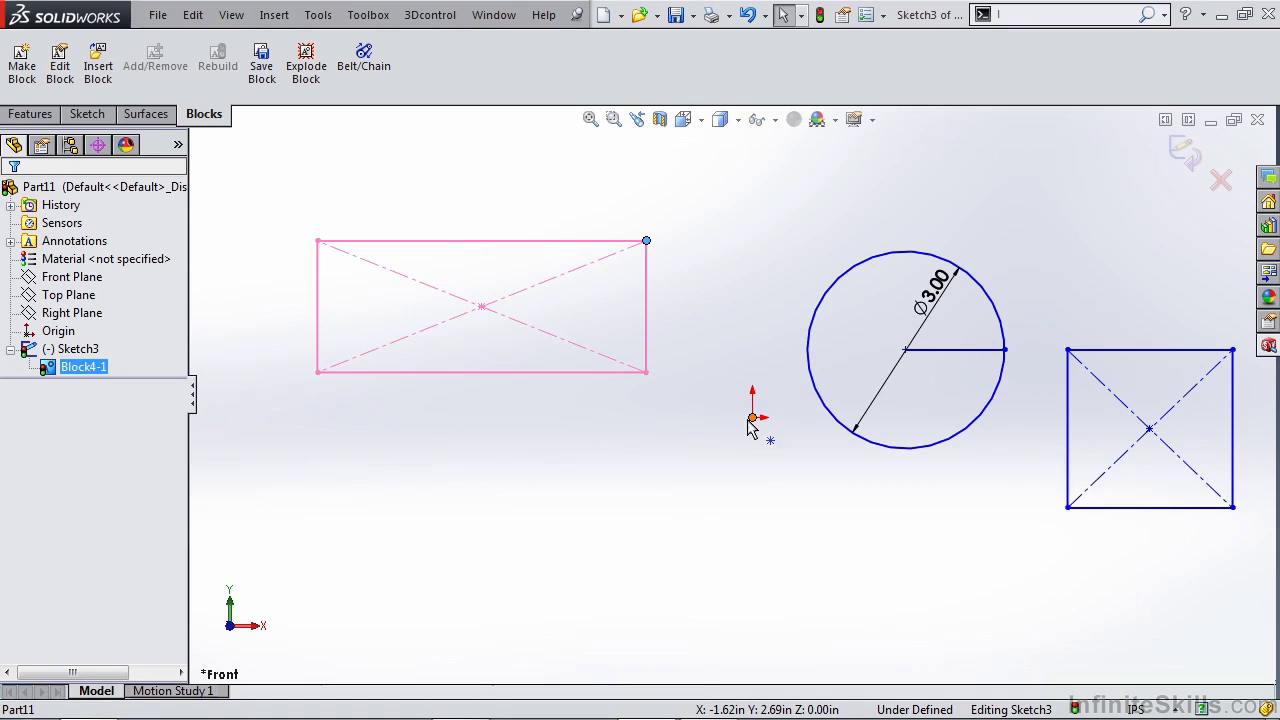
{"action": "left_click", "coordinate": [318, 375]}
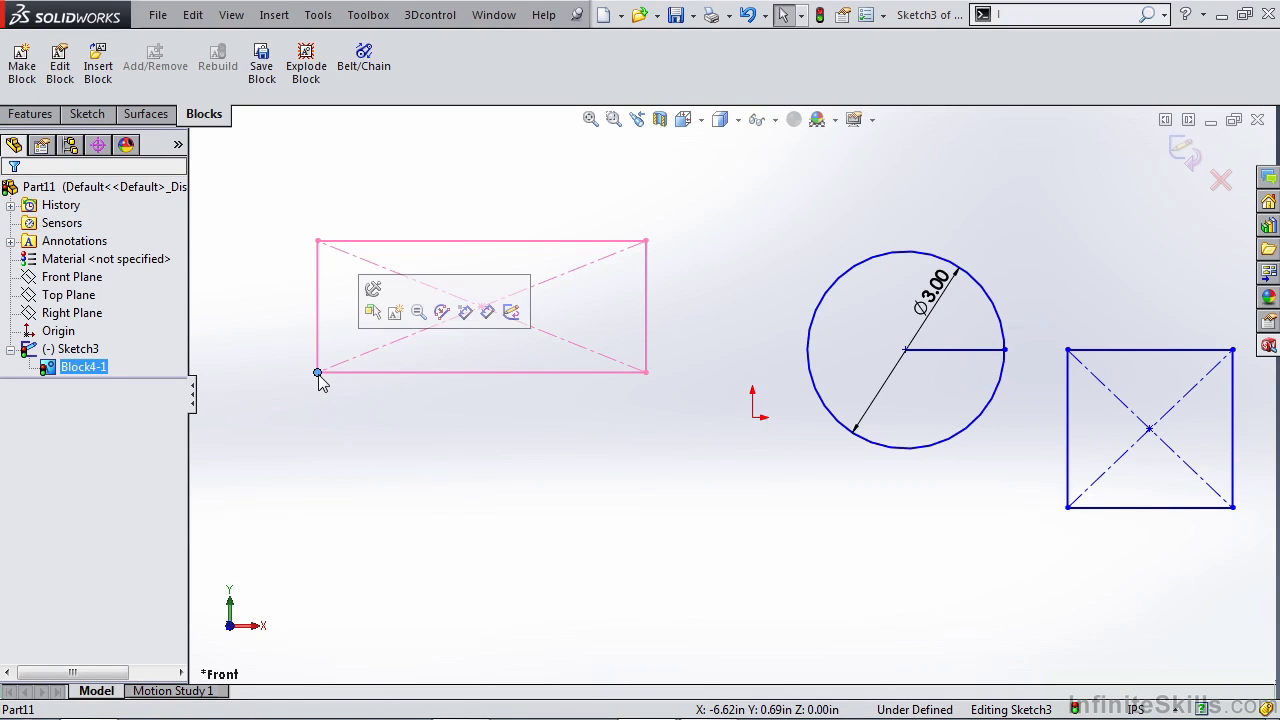
{"action": "left_click", "coordinate": [372, 291]}
{"action": "left_click_drag", "start_coordinate": [646, 245], "coordinate": [564, 232]}
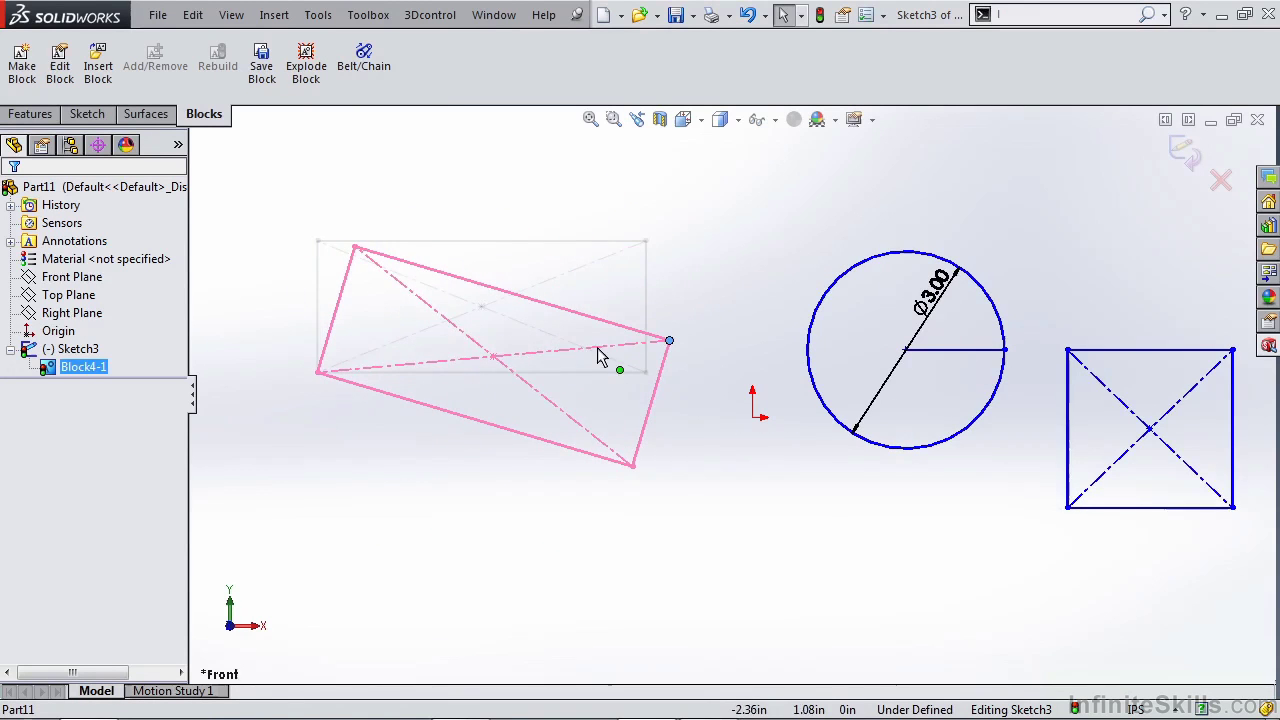
{"action": "left_click_drag", "start_coordinate": [600, 358], "coordinate": [600, 358]}
{"action": "left_click", "coordinate": [531, 299]}
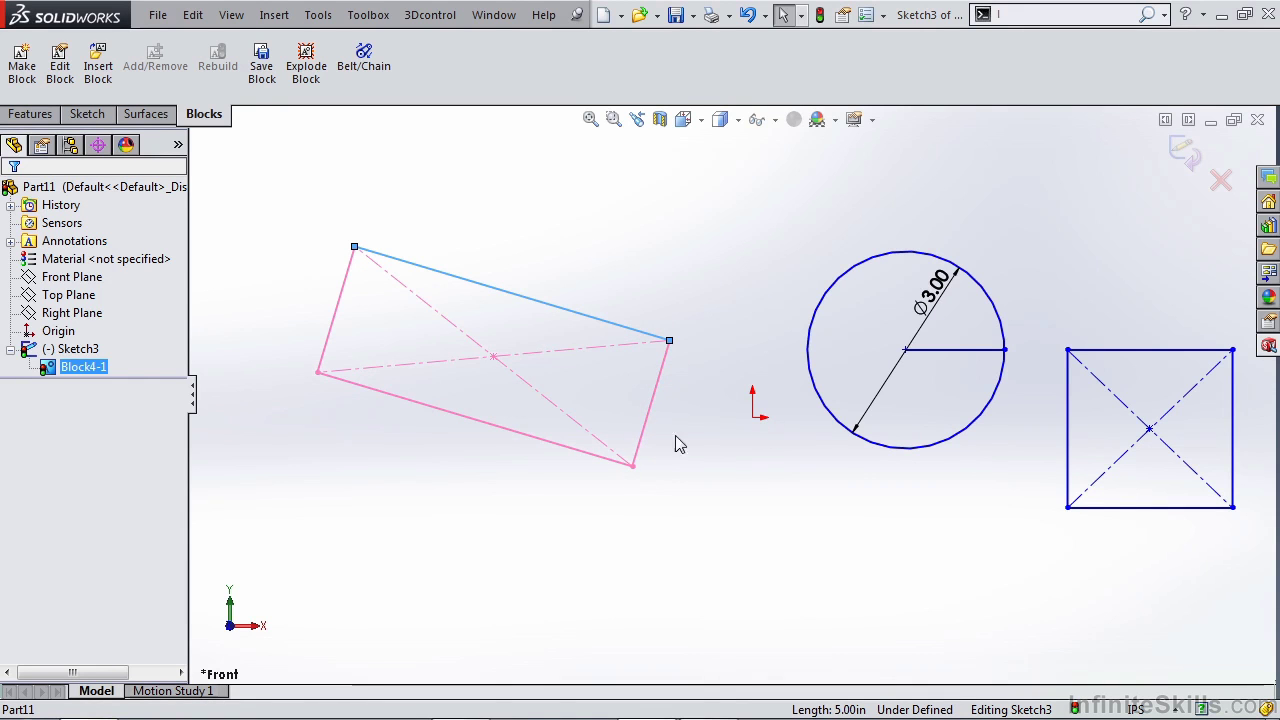
{"action": "mouse_move", "coordinate": [631, 466]}
{"action": "left_mouse_down"}
{"action": "mouse_move", "coordinate": [597, 528]}
{"action": "mouse_move", "coordinate": [645, 400]}
{"action": "mouse_move", "coordinate": [631, 469]}
{"action": "left_mouse_up"}
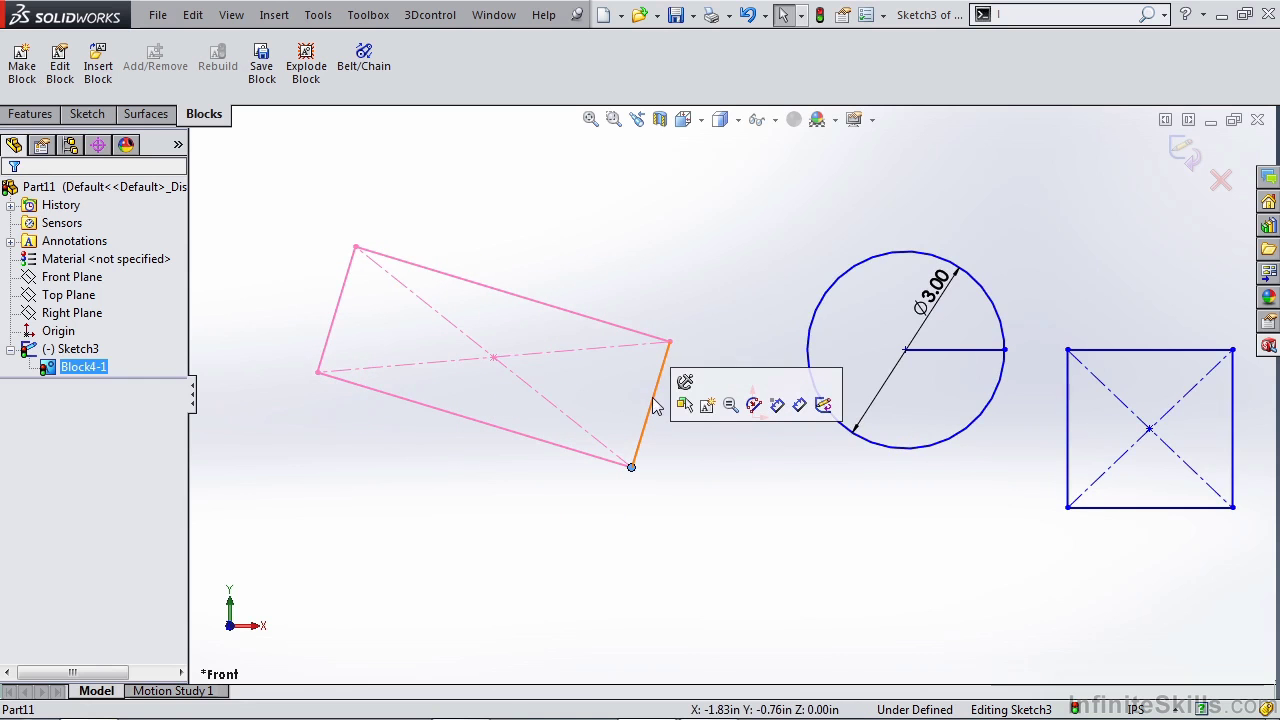
Step: Edit Block4-1 to shift its geometry up and left, then exit the block edit
{"action": "left_click", "coordinate": [707, 404]}
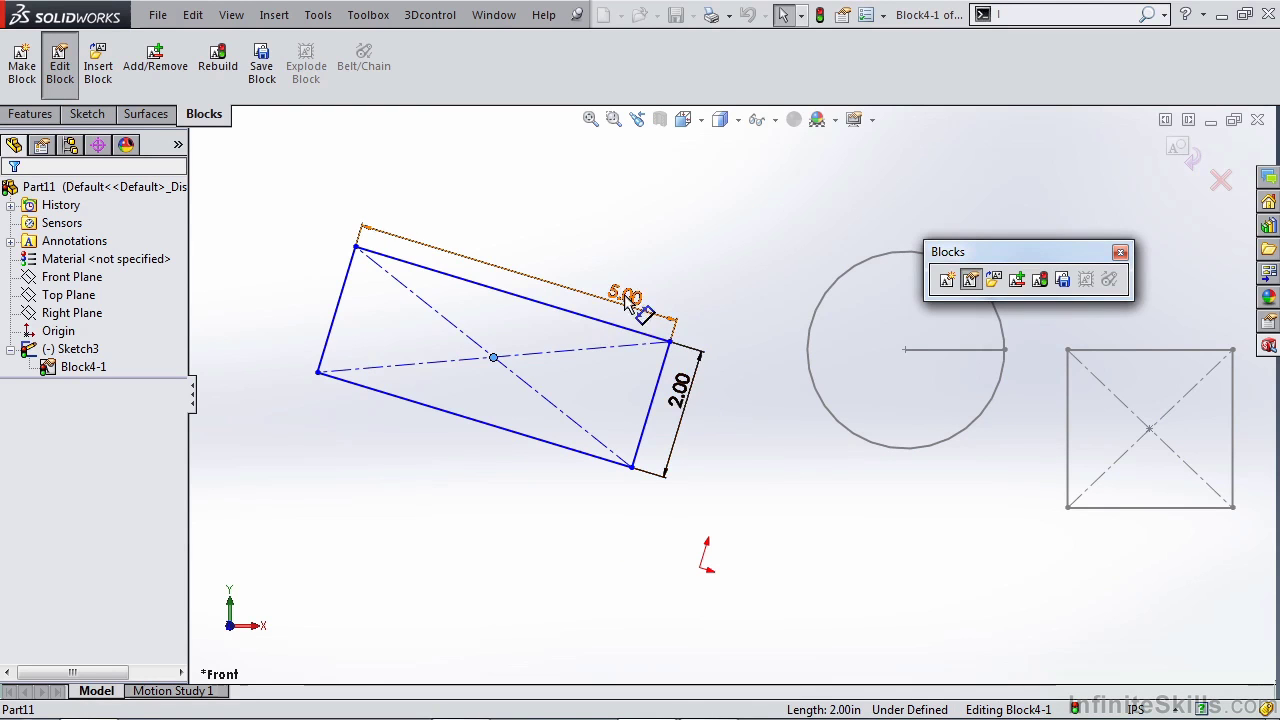
{"action": "left_click_drag", "start_coordinate": [662, 351], "coordinate": [648, 327]}
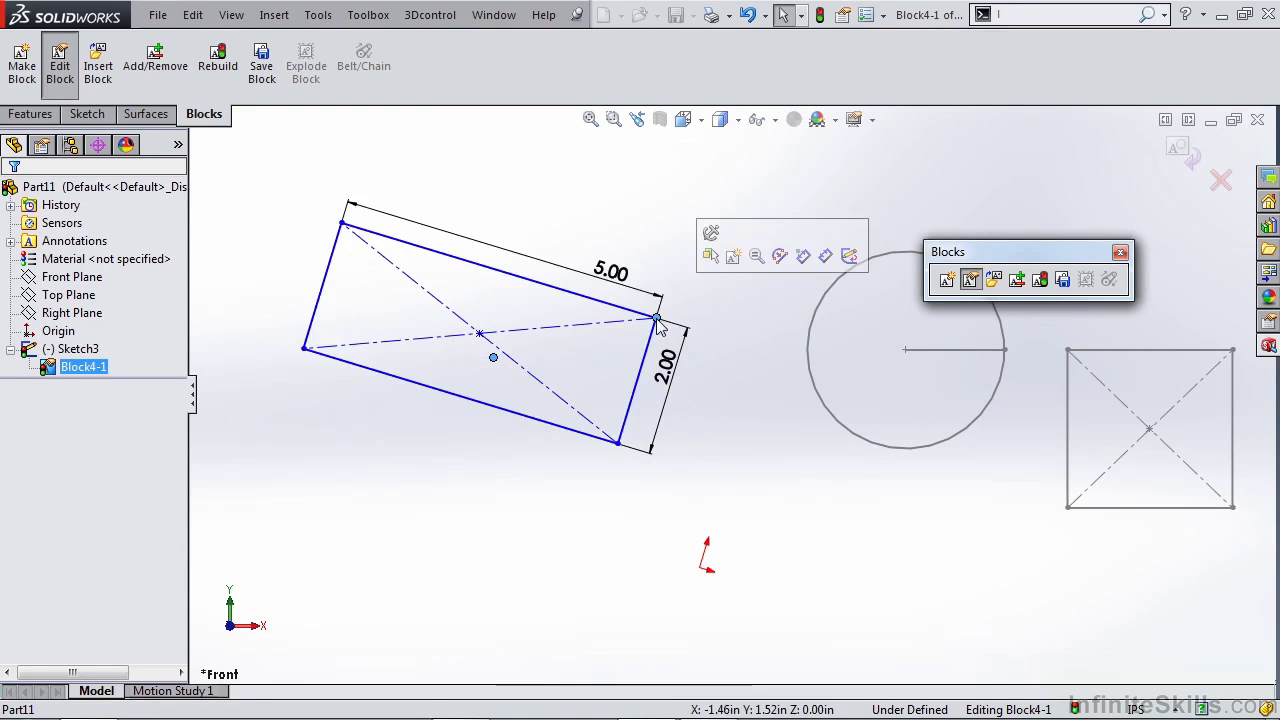
{"action": "left_click", "coordinate": [1179, 149]}
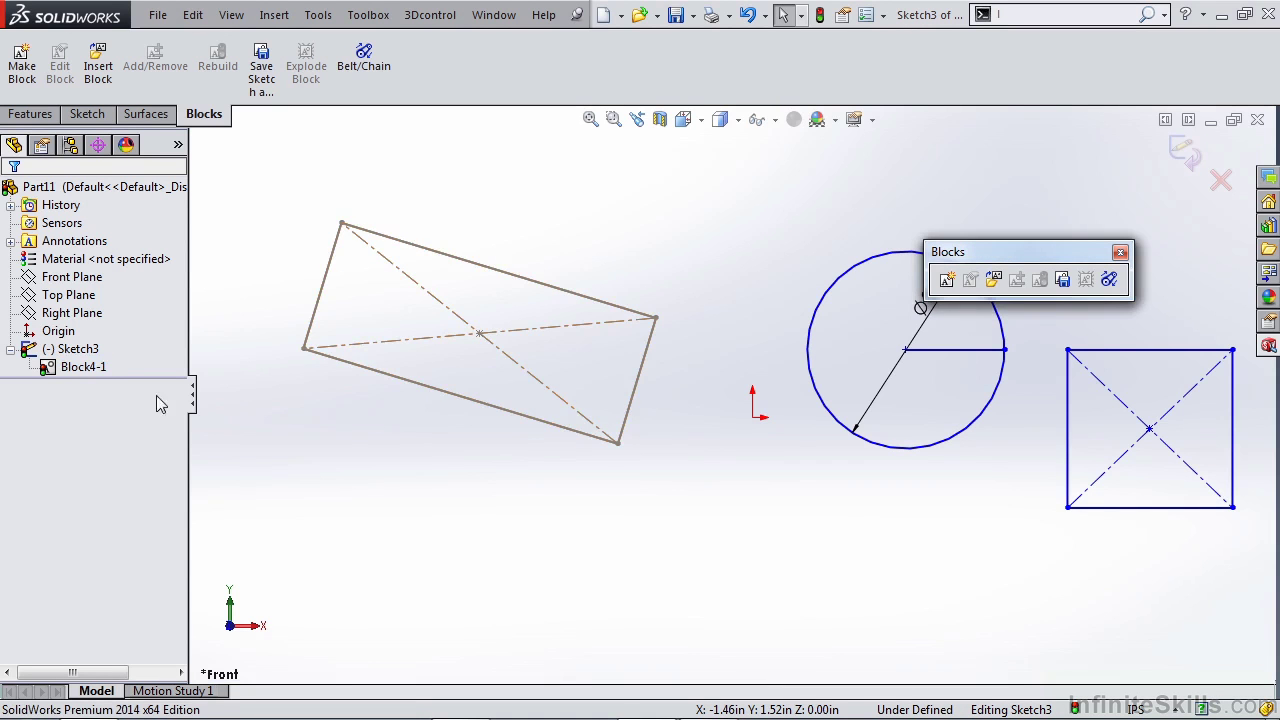
Step: Nudge the tilted Block4-1 slightly right by its centre, leaving the 3.00 diameter uncovered
{"action": "left_click", "coordinate": [470, 362]}
{"action": "left_click_drag", "start_coordinate": [563, 329], "coordinate": [370, 355]}
{"action": "left_click", "coordinate": [304, 349]}
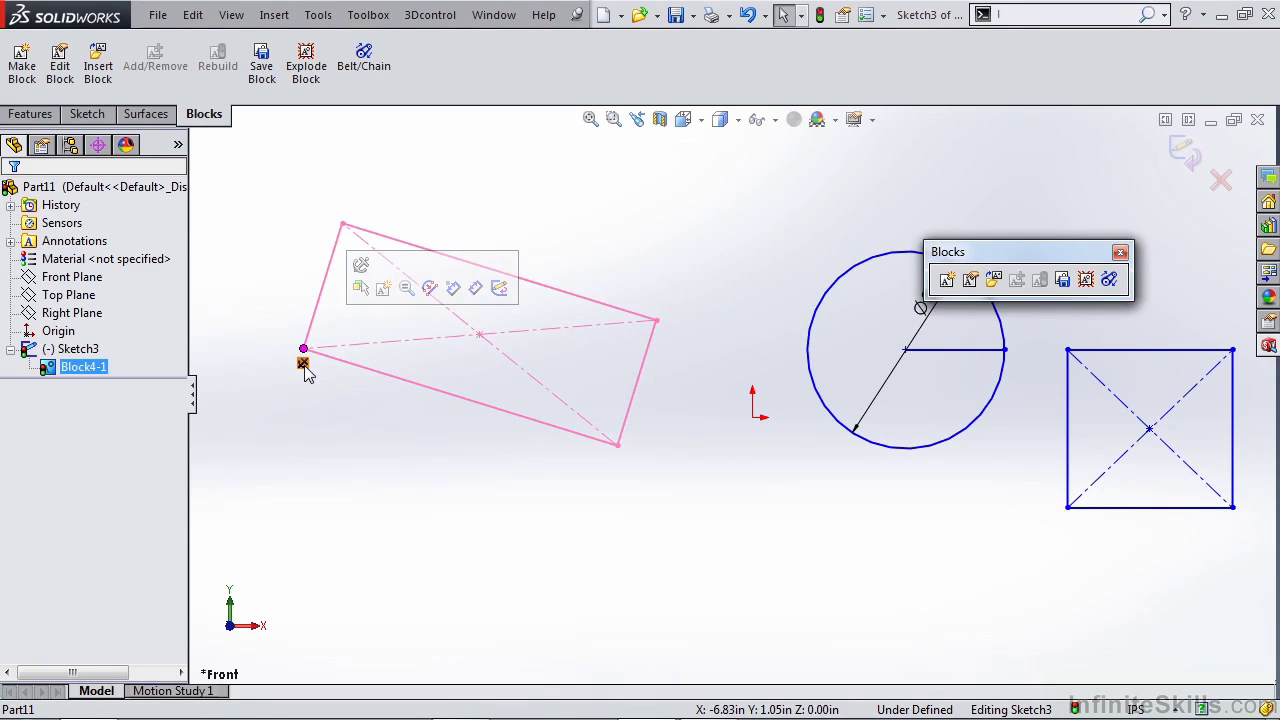
{"action": "key", "text": "Escape"}
{"action": "left_click_drag", "start_coordinate": [483, 343], "coordinate": [512, 349]}
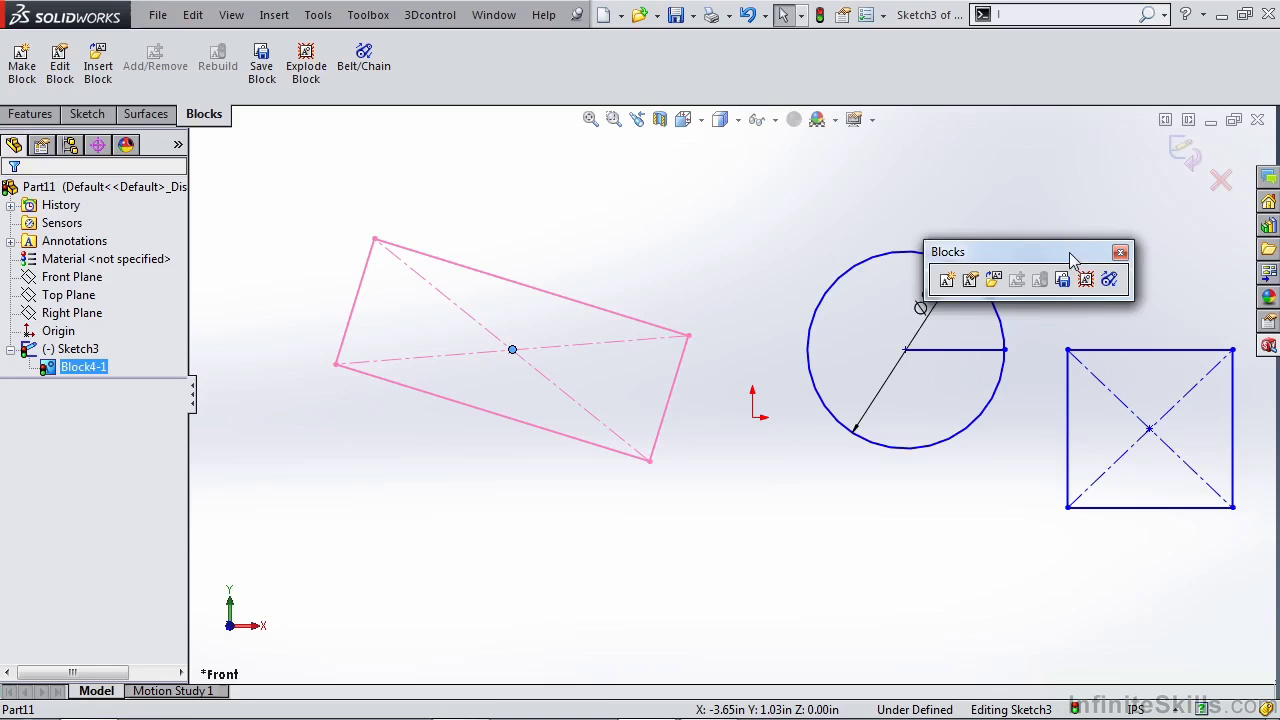
{"action": "left_click_drag", "start_coordinate": [1070, 254], "coordinate": [1100, 170]}
{"action": "left_click_drag", "start_coordinate": [1017, 477], "coordinate": [809, 253]}
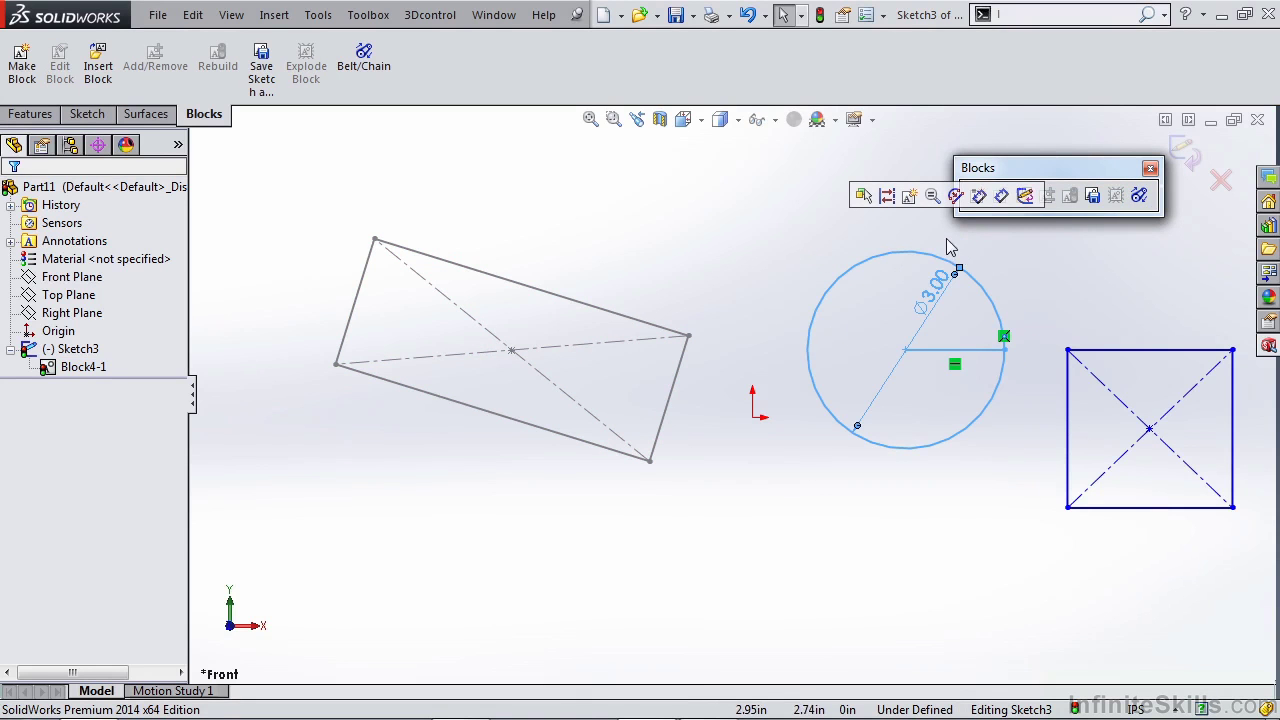
Step: Turn the circle and its radius line into block Block5-1
{"action": "left_click", "coordinate": [910, 197]}
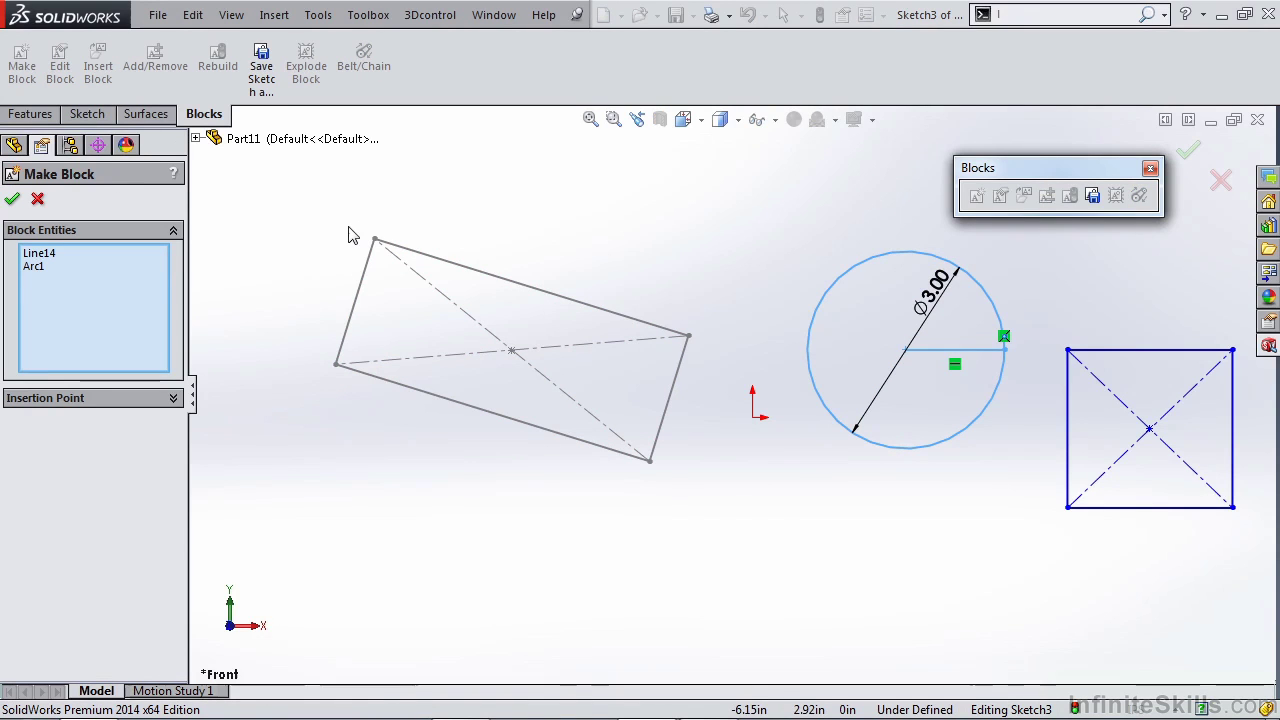
{"action": "left_click", "coordinate": [42, 254]}
{"action": "left_click", "coordinate": [40, 267]}
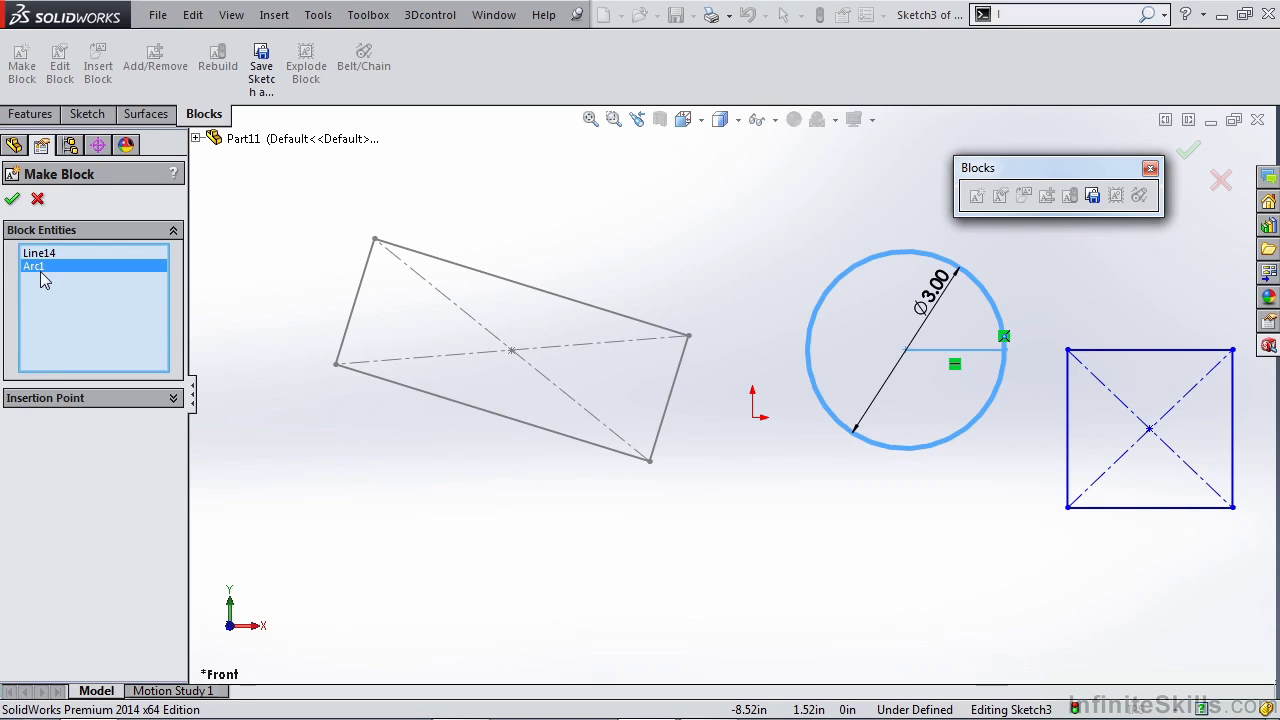
{"action": "left_click", "coordinate": [12, 200]}
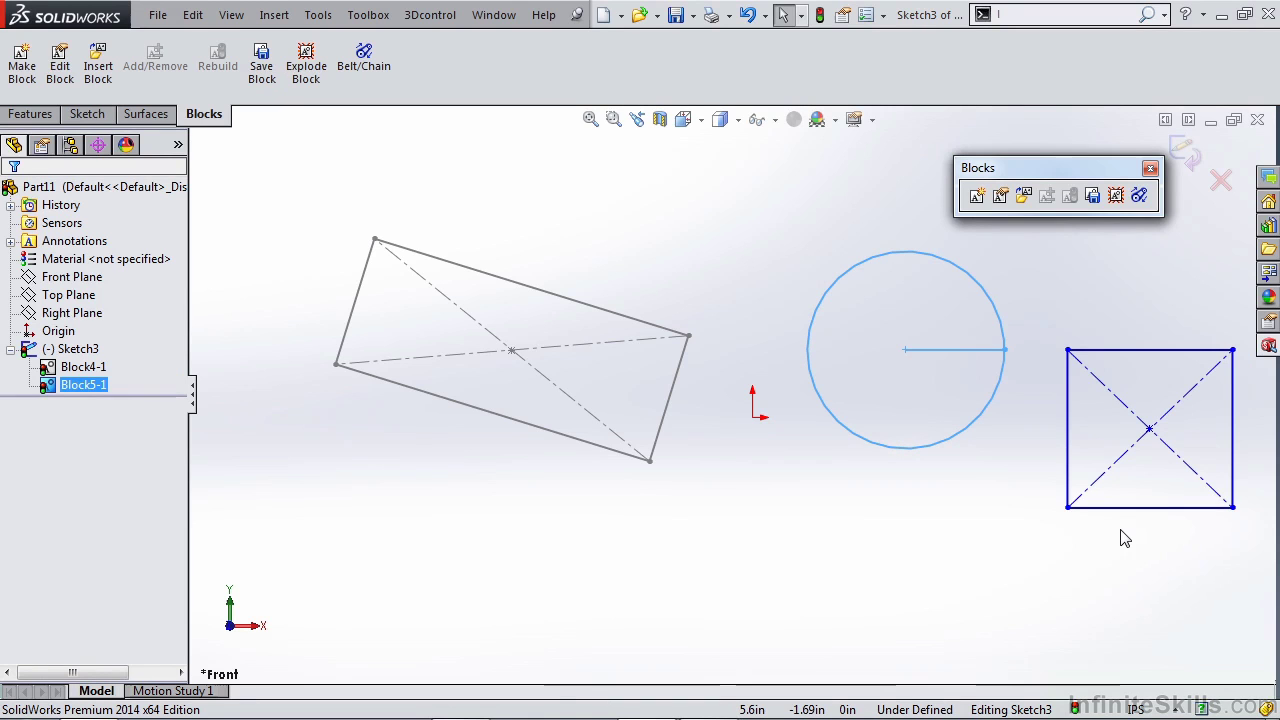
Step: Make the square and its centerlines into Block6-1 and tilt it beside the circle
{"action": "left_click_drag", "start_coordinate": [1257, 537], "coordinate": [1032, 326]}
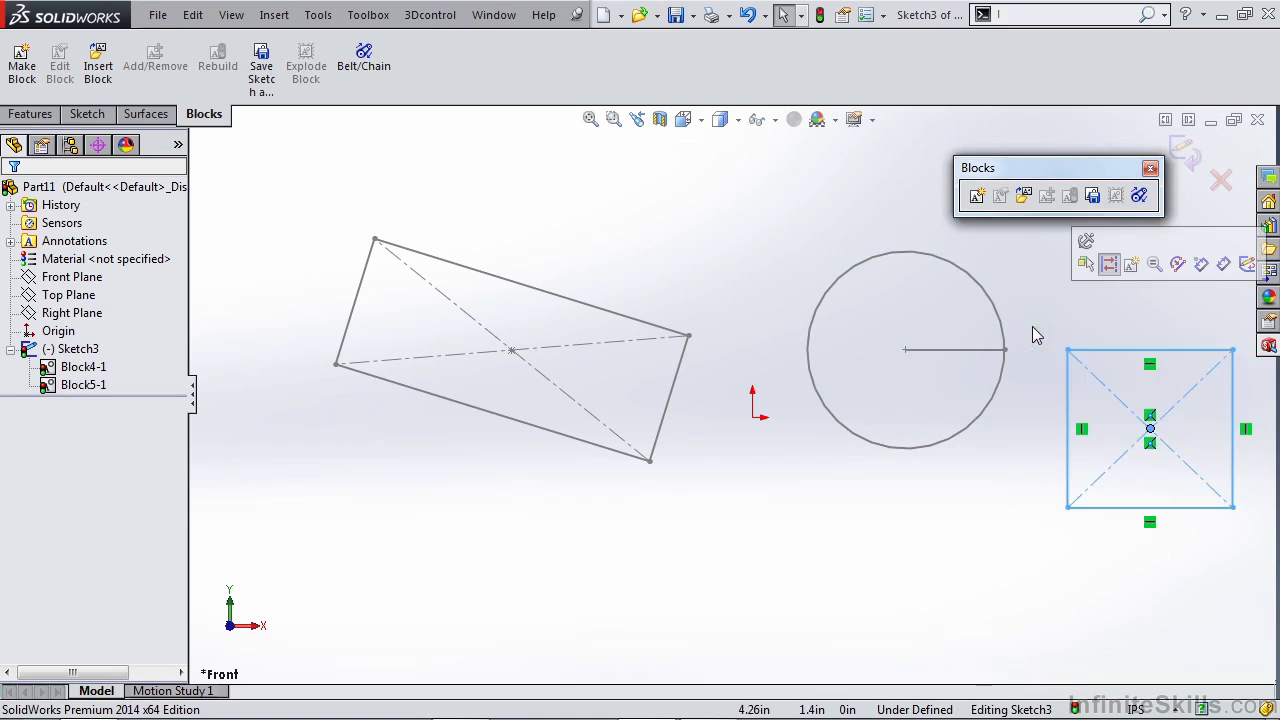
{"action": "left_click", "coordinate": [980, 197]}
{"action": "left_click", "coordinate": [11, 200]}
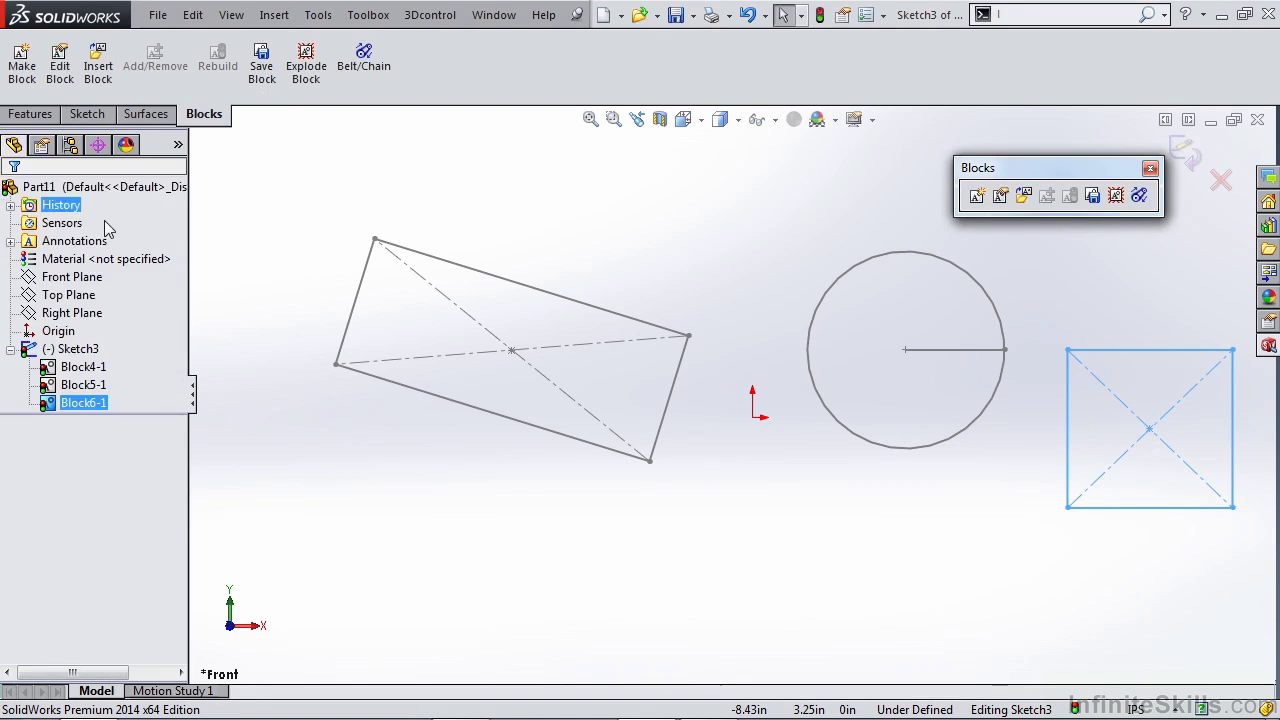
{"action": "left_click_drag", "start_coordinate": [1200, 449], "coordinate": [1103, 474]}
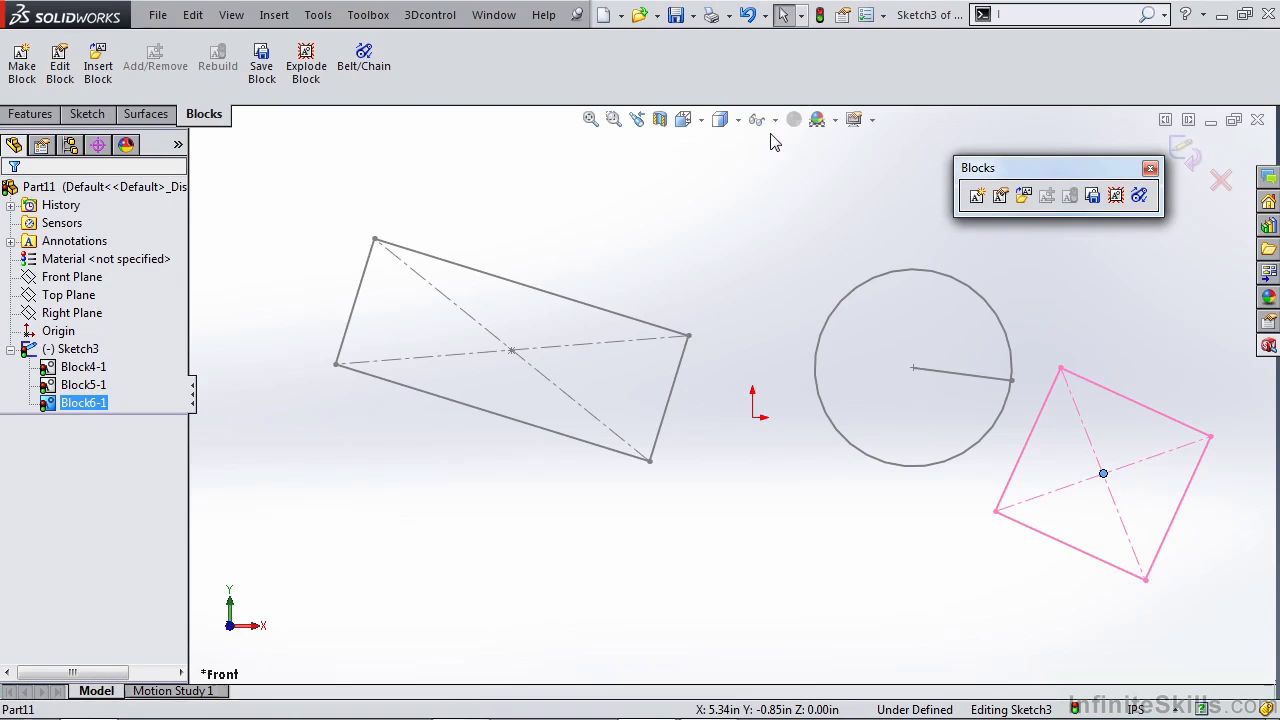
Step: Show sketch relations and snap the circle block's centre onto the origin
{"action": "left_click", "coordinate": [774, 120]}
{"action": "left_click", "coordinate": [760, 300]}
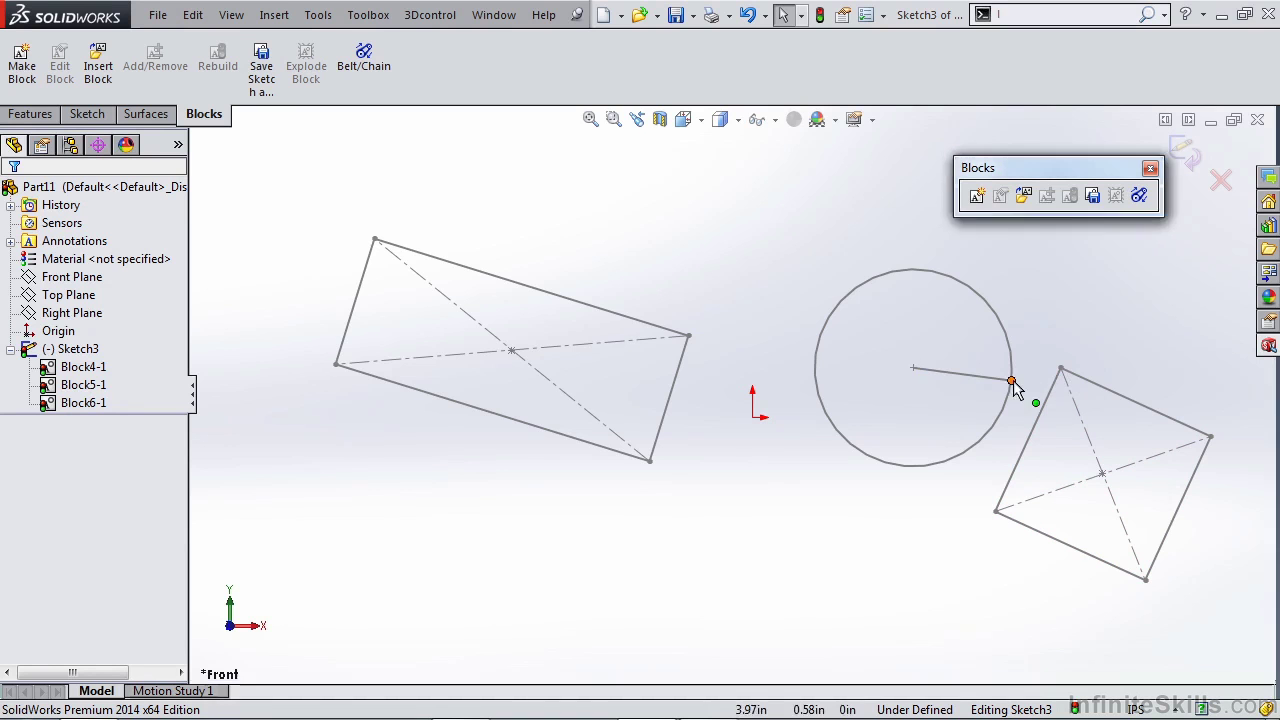
{"action": "left_click_drag", "start_coordinate": [1011, 380], "coordinate": [952, 318]}
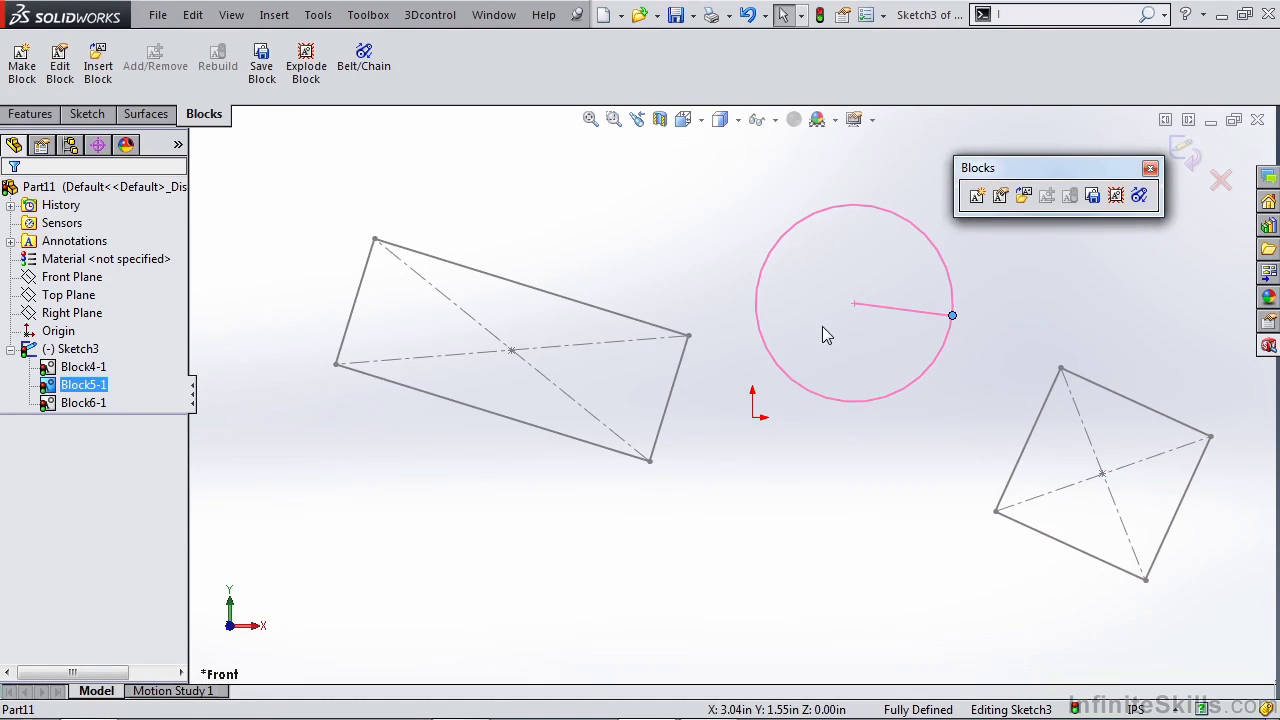
{"action": "left_click", "coordinate": [856, 338]}
{"action": "left_click_drag", "start_coordinate": [856, 313], "coordinate": [752, 418]}
{"action": "left_click", "coordinate": [783, 482]}
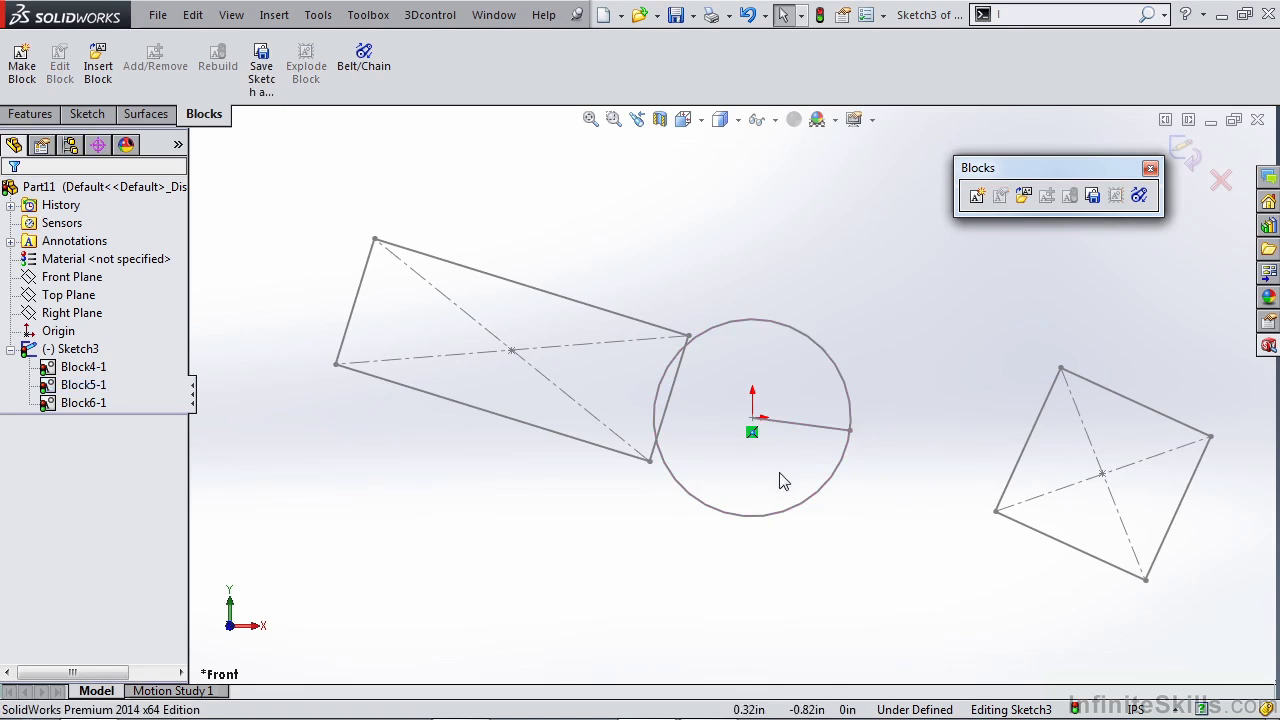
Step: Swing the radius line toward Block4-1 and make the rectangle block coincident with its endpoint
{"action": "left_click_drag", "start_coordinate": [849, 433], "coordinate": [691, 339]}
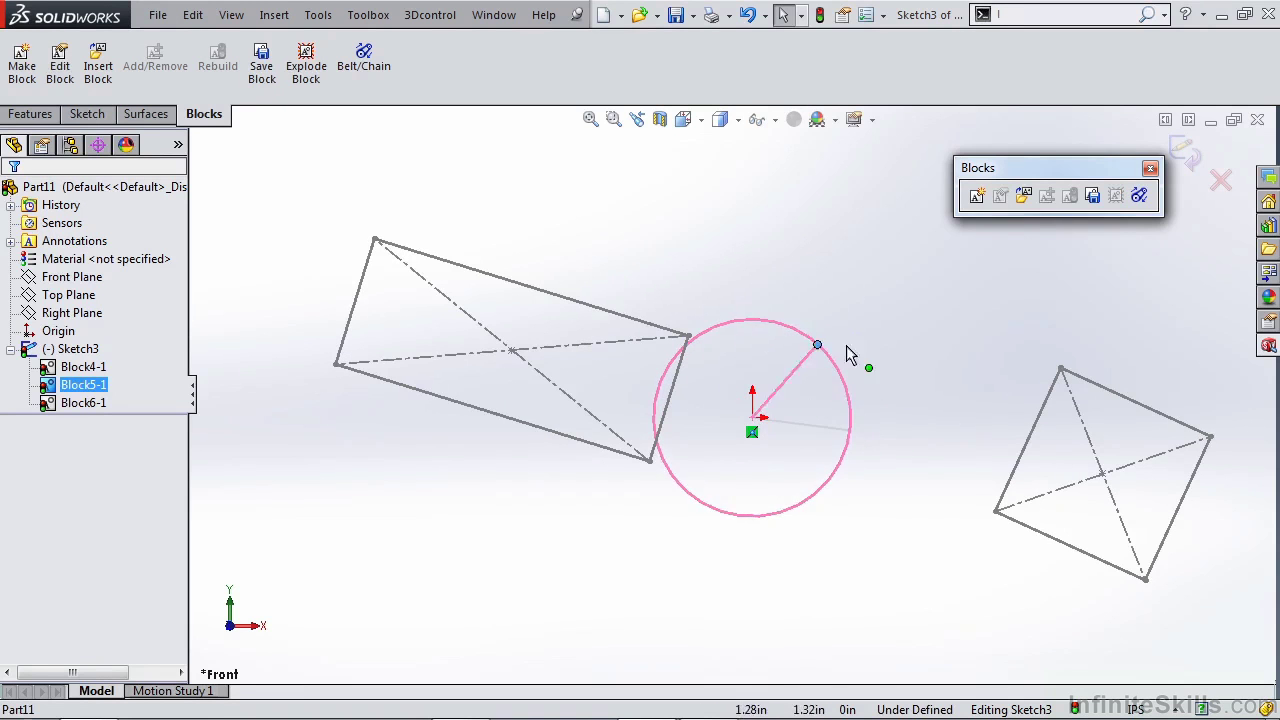
{"action": "left_click_drag", "start_coordinate": [846, 347], "coordinate": [836, 374]}
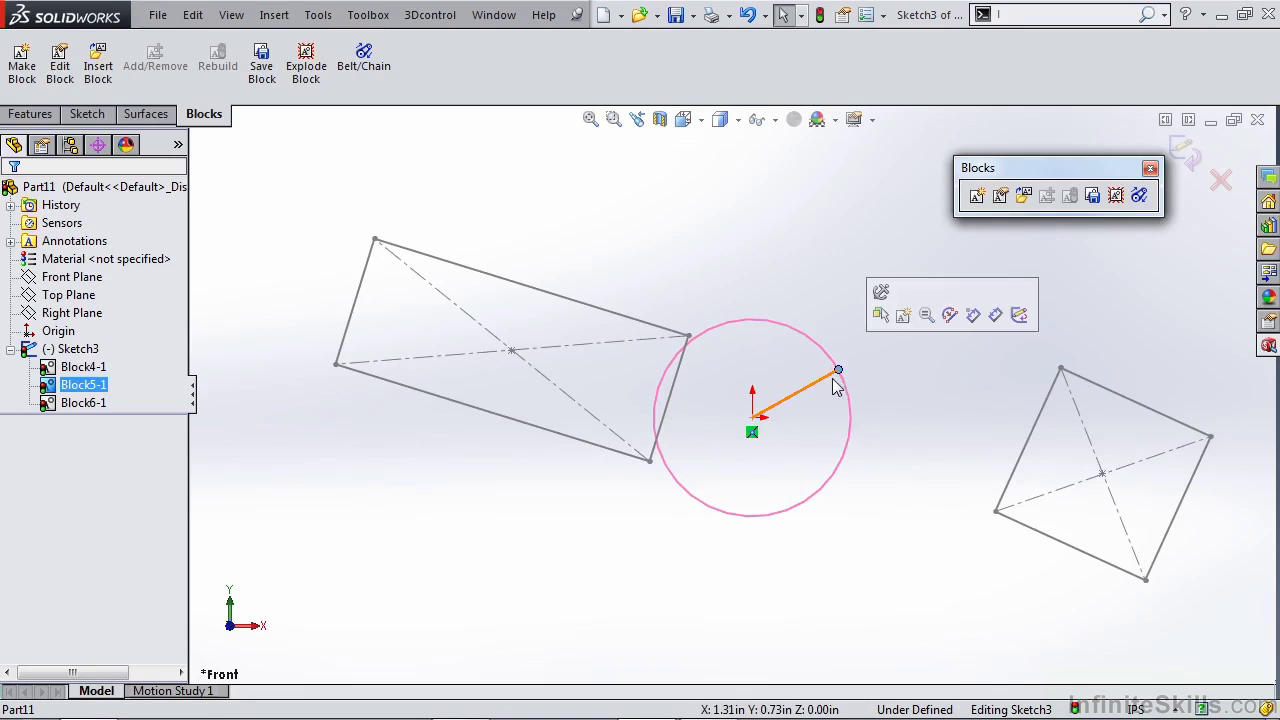
{"action": "left_click", "coordinate": [689, 333], "text": "ctrl"}
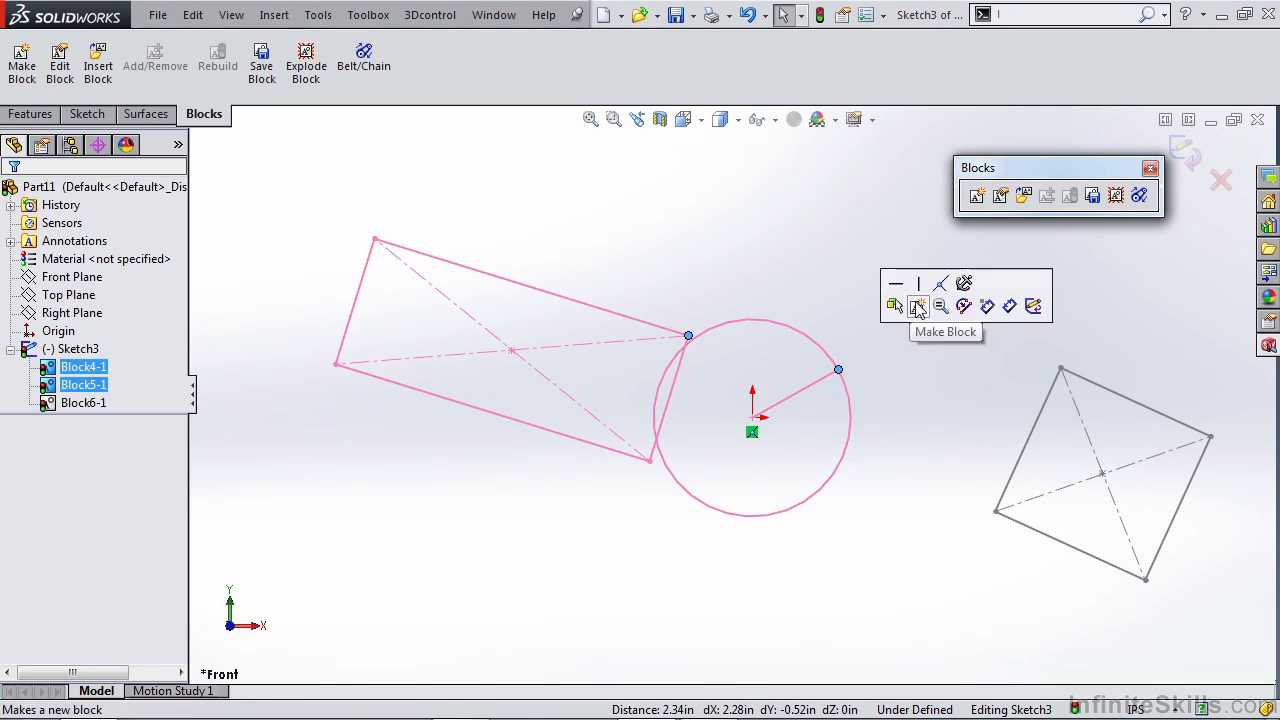
{"action": "left_click", "coordinate": [940, 283]}
Step: Confirm the rectangle block's attachment to the radius end and hide the sketch relation markers
{"action": "left_click", "coordinate": [898, 414]}
{"action": "scroll", "coordinate": [790, 395], "scroll_direction": "up", "scroll_amount": 1}
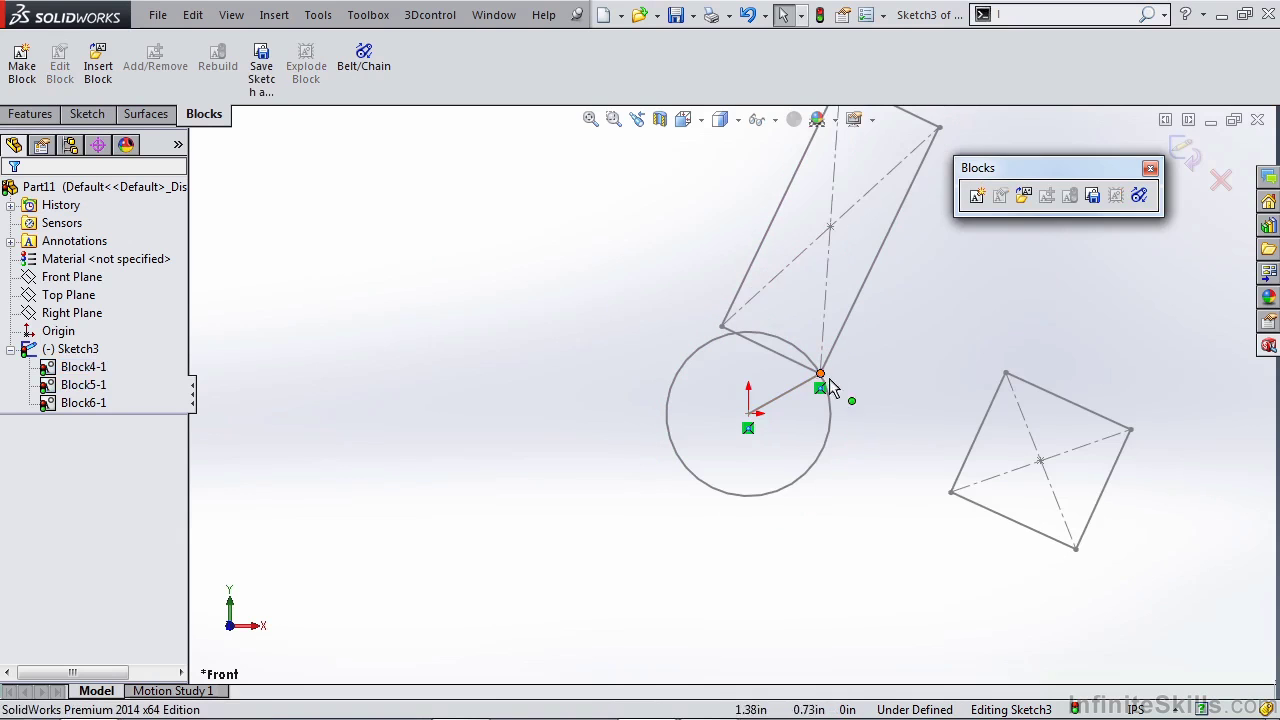
{"action": "left_click", "coordinate": [760, 119]}
{"action": "left_click", "coordinate": [765, 300]}
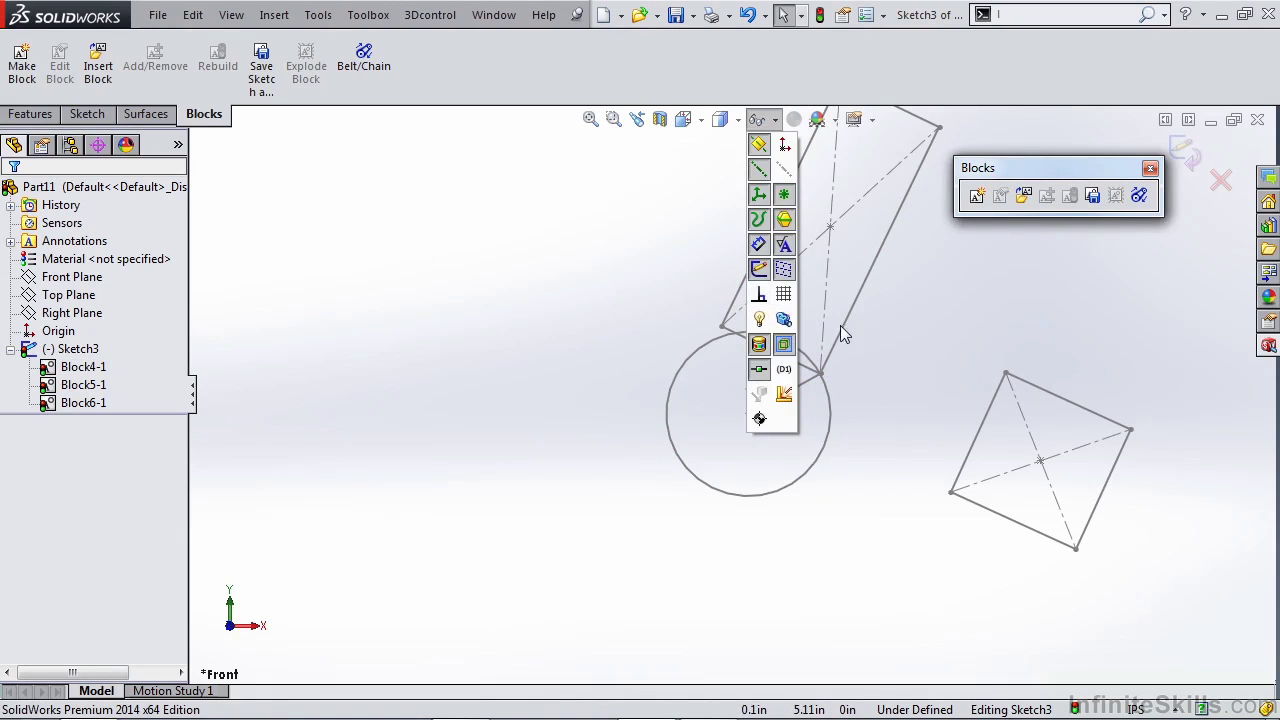
Step: Swing the rectangle block left of the circle and make its top edge horizontal
{"action": "left_click_drag", "start_coordinate": [822, 374], "coordinate": [797, 487]}
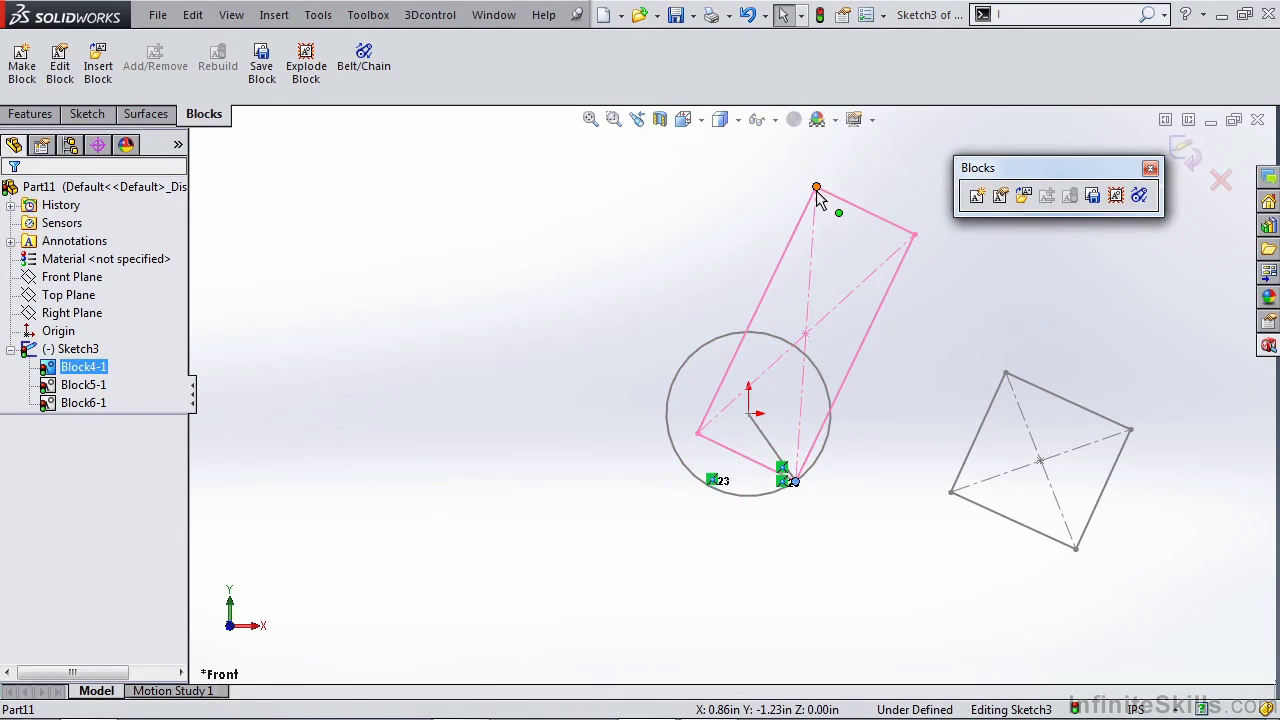
{"action": "left_click_drag", "start_coordinate": [817, 187], "coordinate": [413, 481]}
{"action": "left_click", "coordinate": [510, 333]}
{"action": "left_click", "coordinate": [528, 373]}
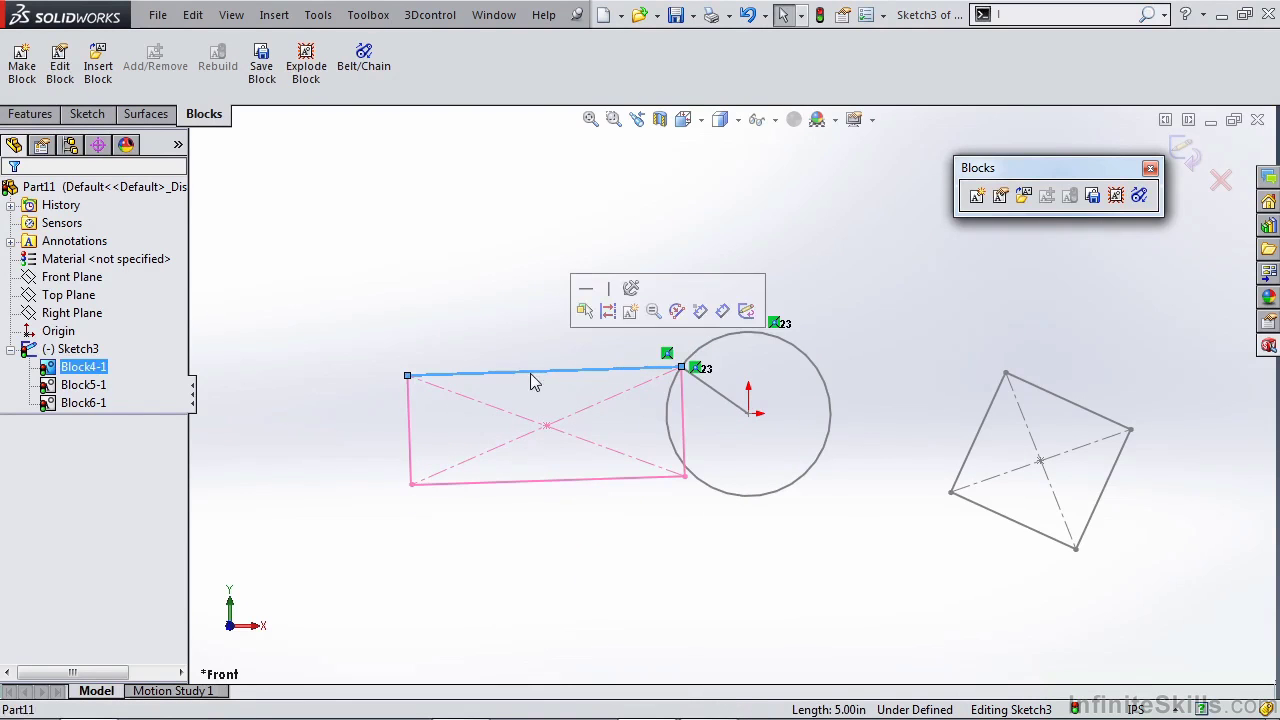
{"action": "left_click", "coordinate": [589, 297]}
{"action": "left_click", "coordinate": [591, 297]}
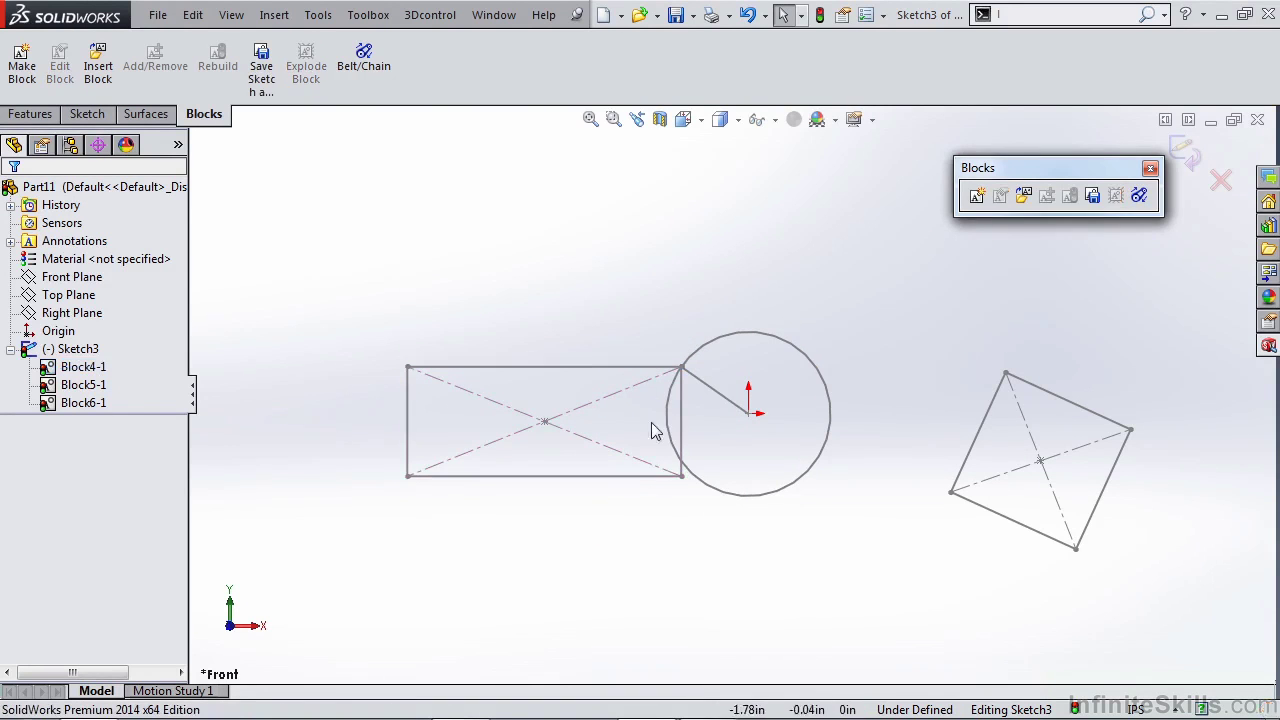
Step: Swing the rectangle block below the circle and make the square block coincident with its lower corner
{"action": "left_click_drag", "start_coordinate": [683, 370], "coordinate": [790, 472]}
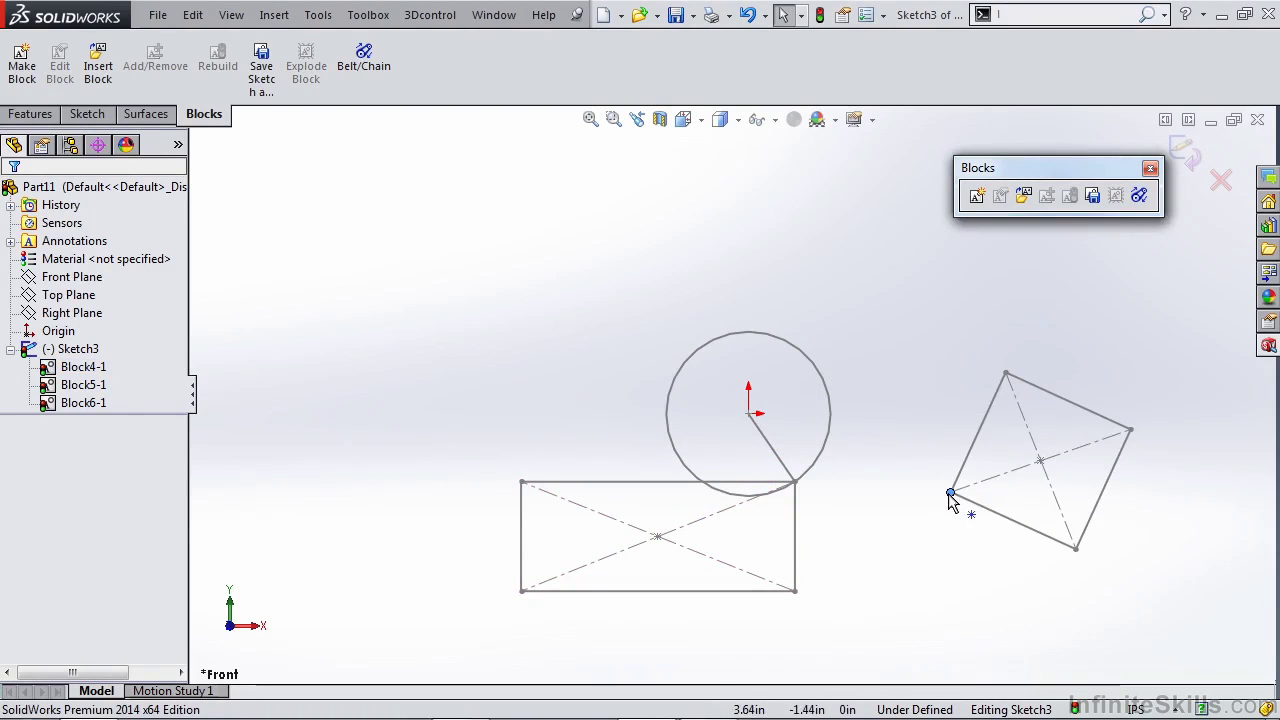
{"action": "left_click", "coordinate": [950, 495]}
{"action": "left_click", "coordinate": [794, 591], "text": "ctrl"}
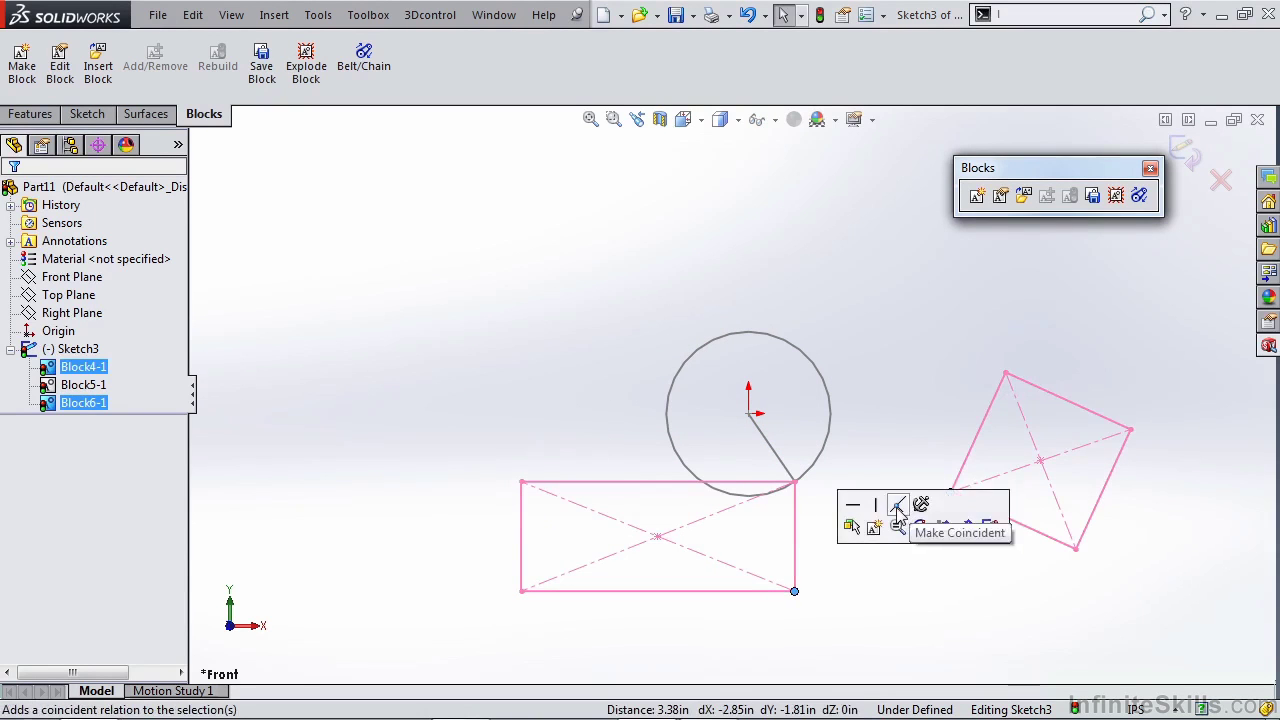
{"action": "left_click", "coordinate": [898, 507]}
Step: Reposition the linked blocks around the circle, then save rectangle block Block4-1 as a block file
{"action": "left_click_drag", "start_coordinate": [833, 474], "coordinate": [686, 408]}
{"action": "left_click", "coordinate": [66, 372]}
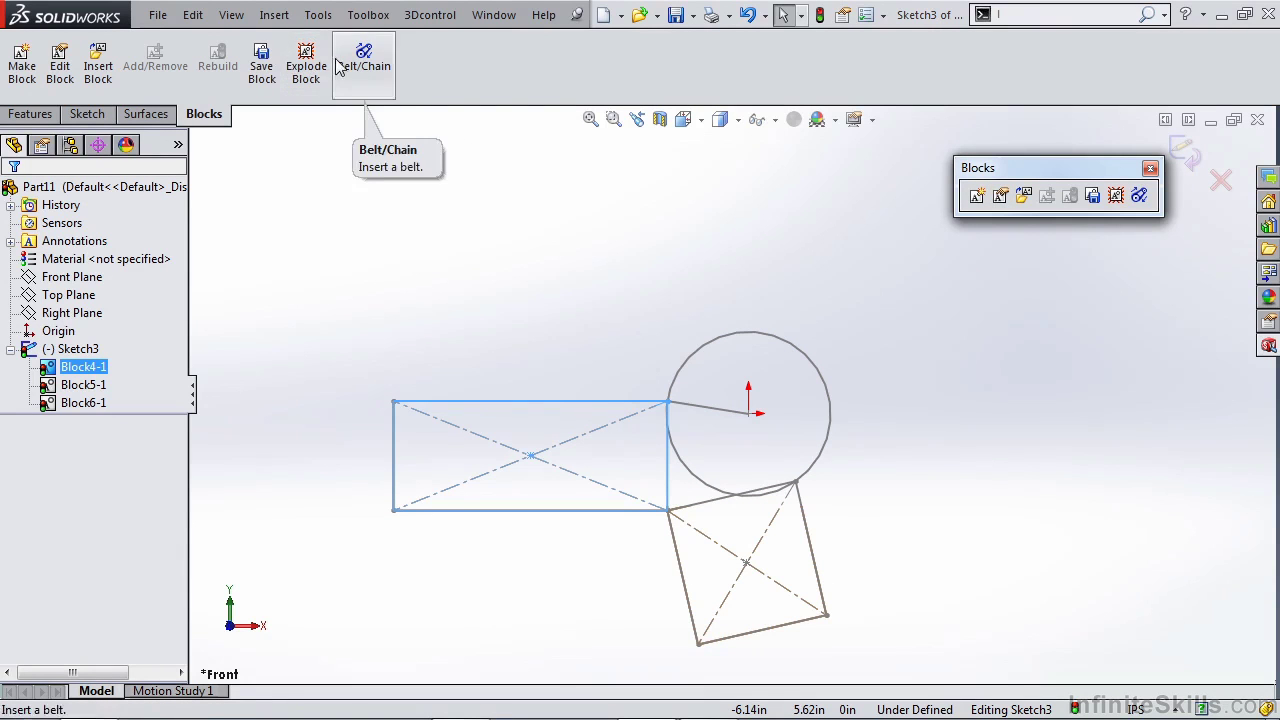
{"action": "left_click", "coordinate": [261, 65]}
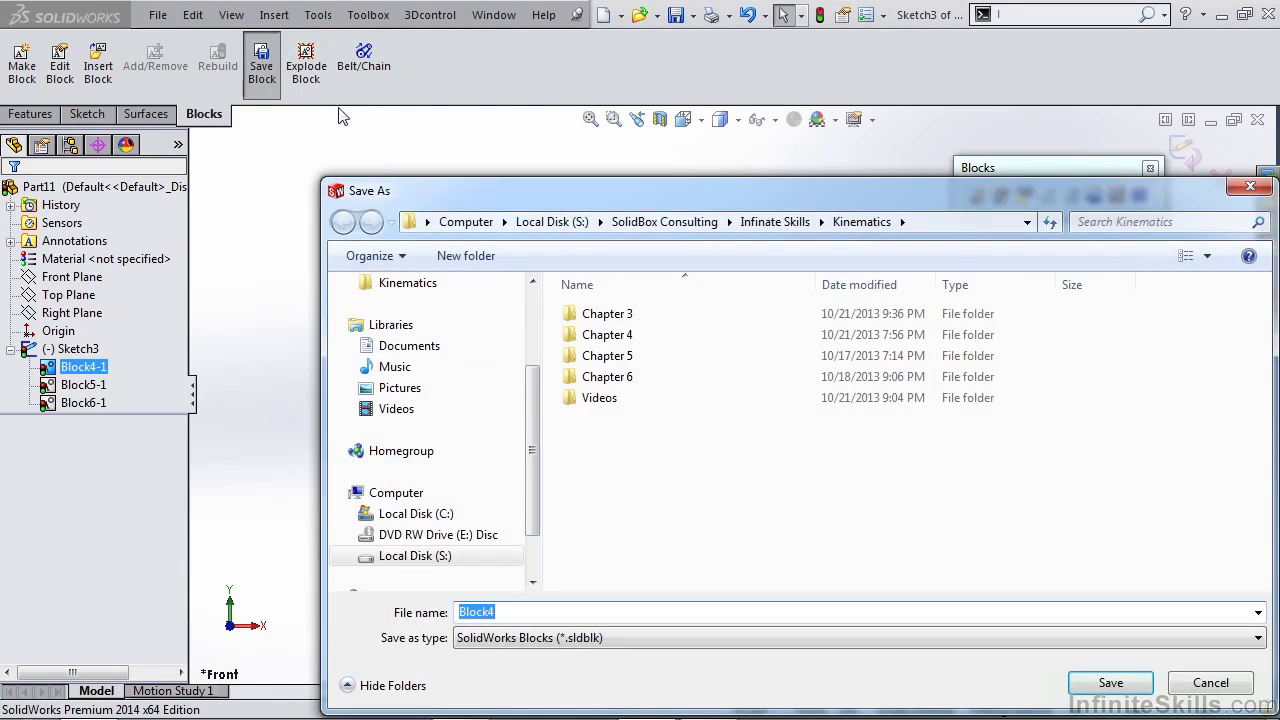
Step: Save the rectangle block as SaveBlock.sldblk in the Chapter 3 folder
{"action": "double_click", "coordinate": [578, 316]}
{"action": "left_click", "coordinate": [533, 614]}
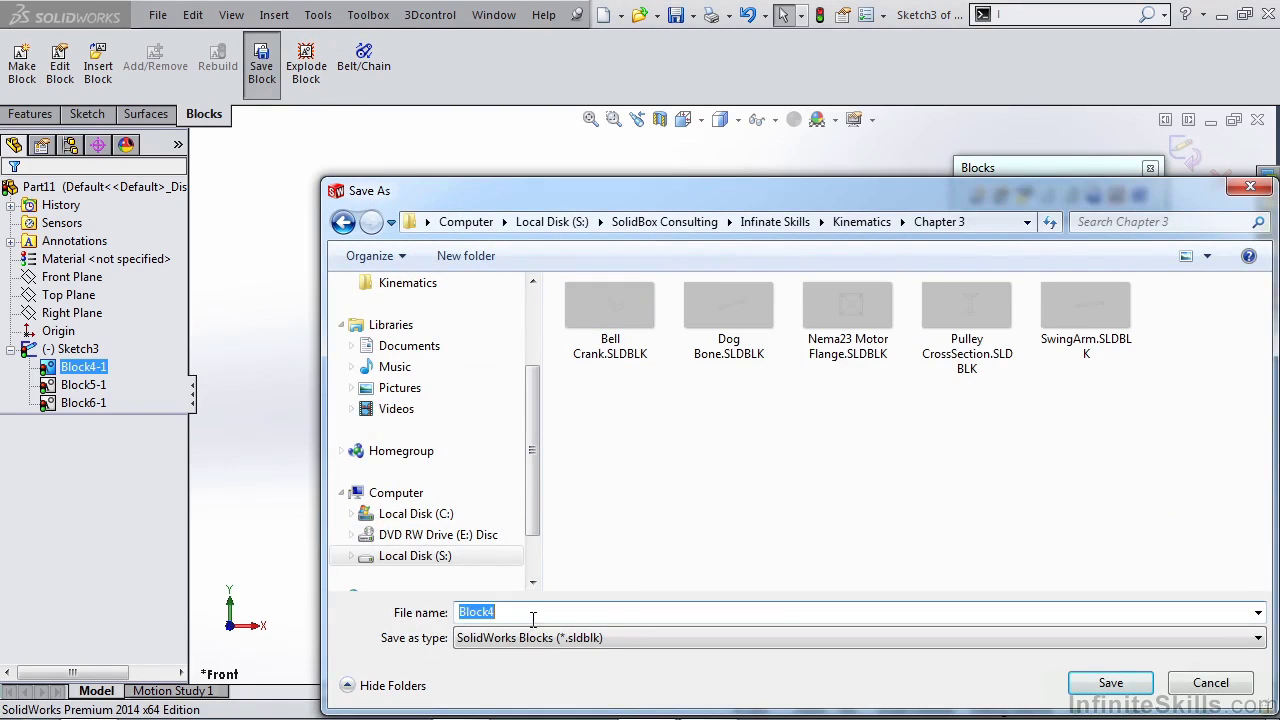
{"action": "type", "text": "Save"}
{"action": "key", "text": "Return"}
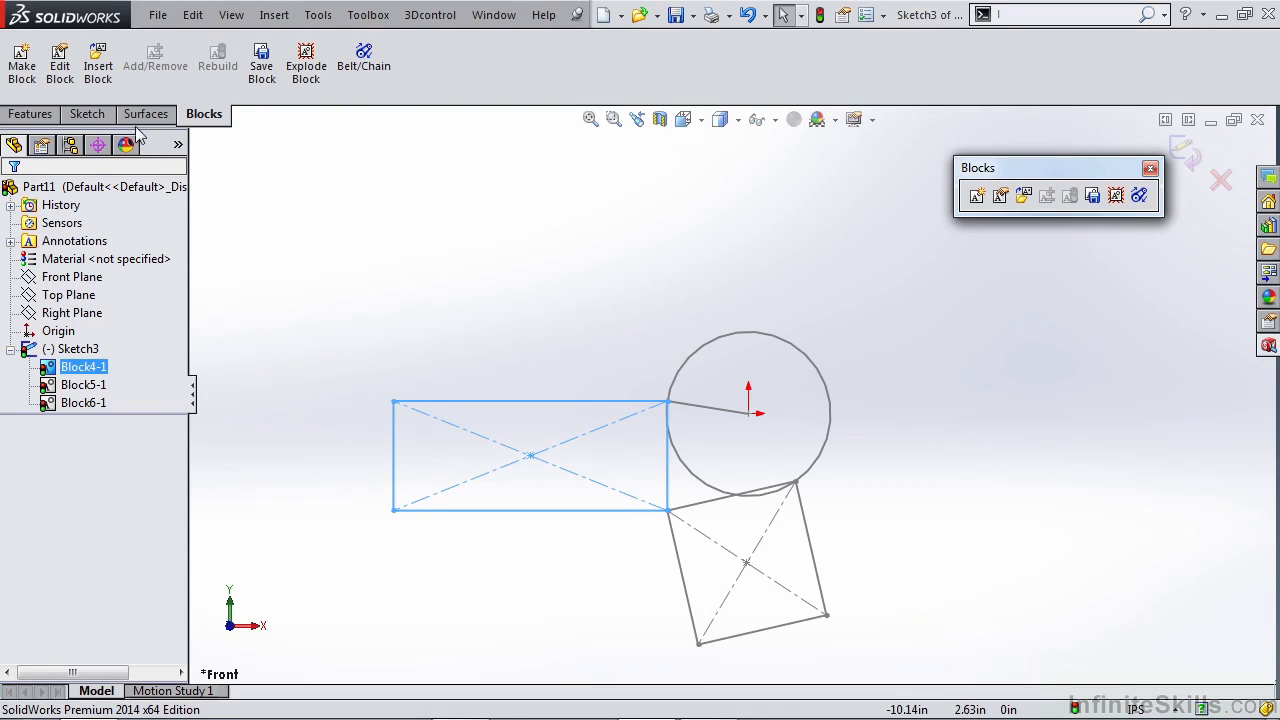
Step: Load SaveBlock.SLDBLK from the Kinematics Chapter 3 folder for insertion
{"action": "left_click", "coordinate": [98, 62]}
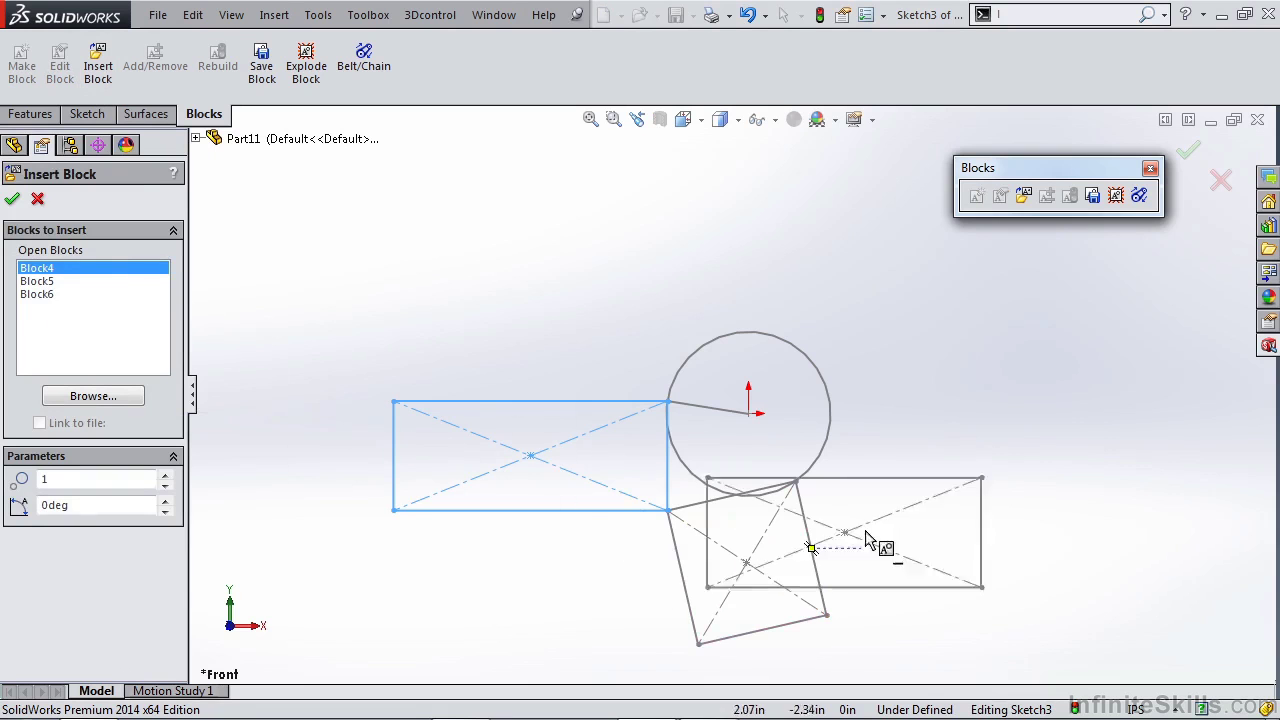
{"action": "left_click", "coordinate": [122, 400]}
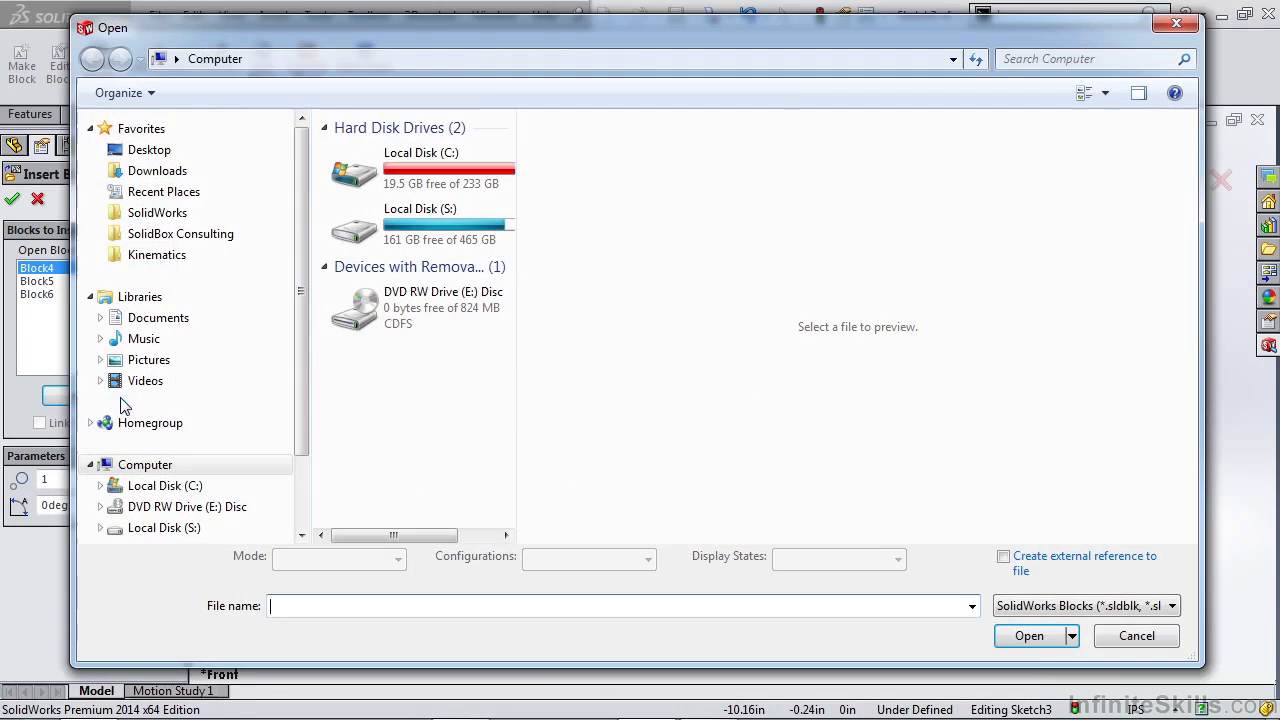
{"action": "left_click", "coordinate": [235, 254]}
{"action": "double_click", "coordinate": [385, 151]}
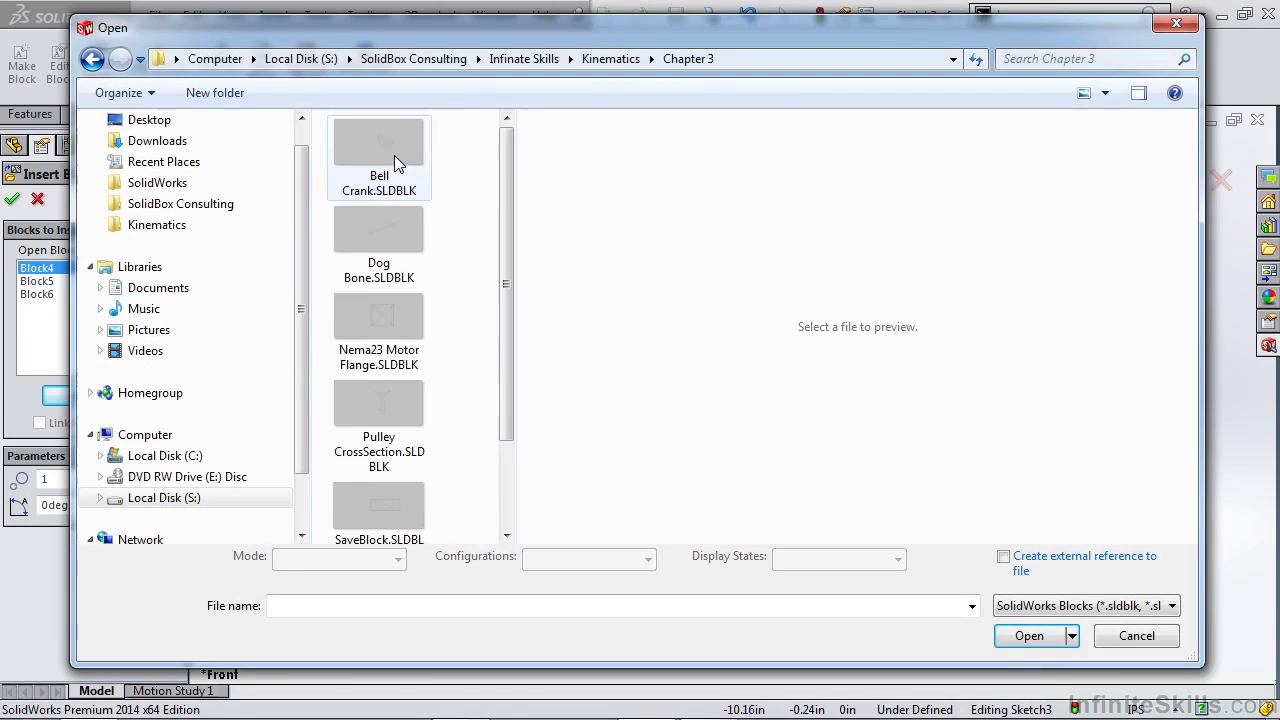
{"action": "left_click_drag", "start_coordinate": [510, 374], "coordinate": [508, 493]}
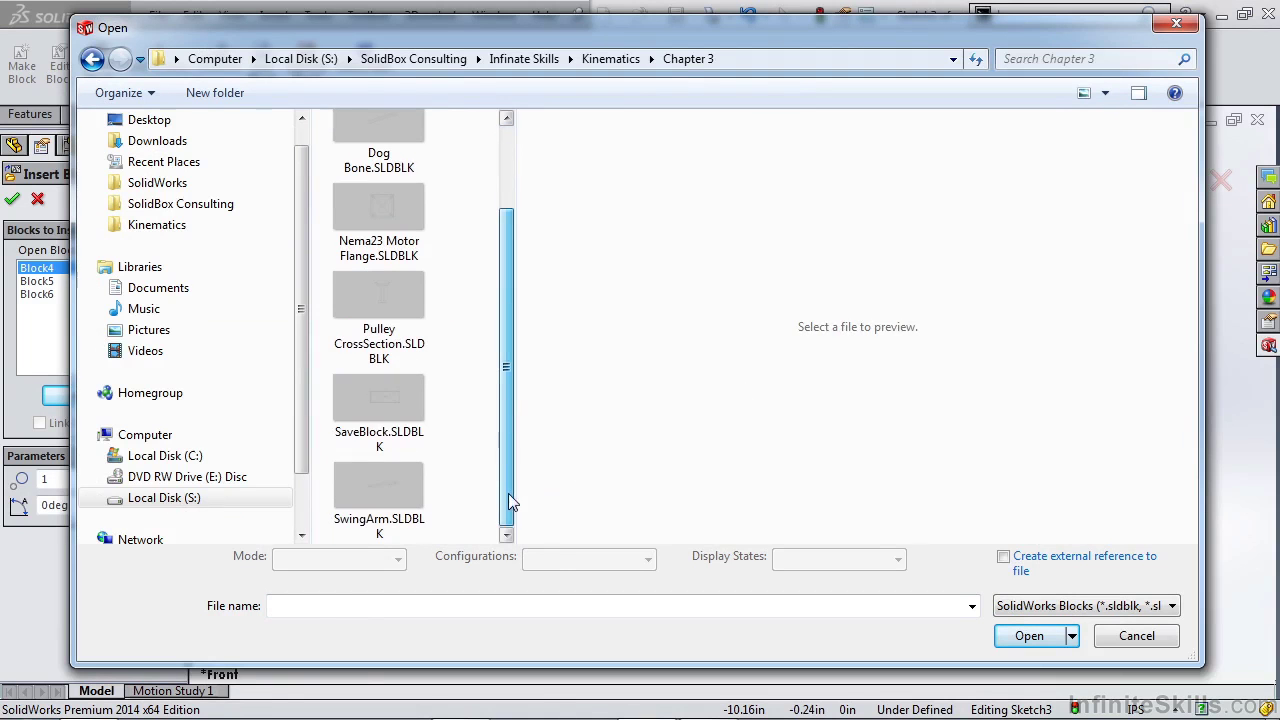
{"action": "left_click", "coordinate": [380, 399]}
{"action": "left_click", "coordinate": [1022, 636]}
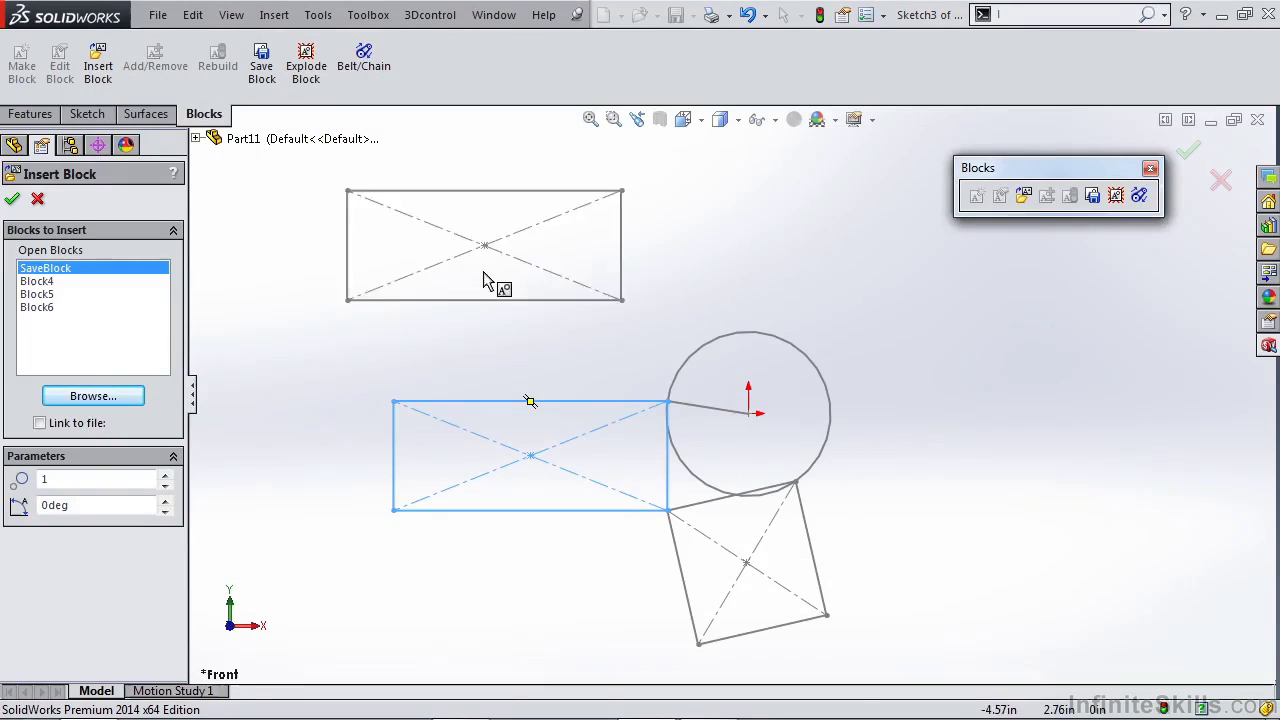
Step: Place three SaveBlock copies at the top, upper right and lower right of the sketch
{"action": "left_click", "coordinate": [583, 253]}
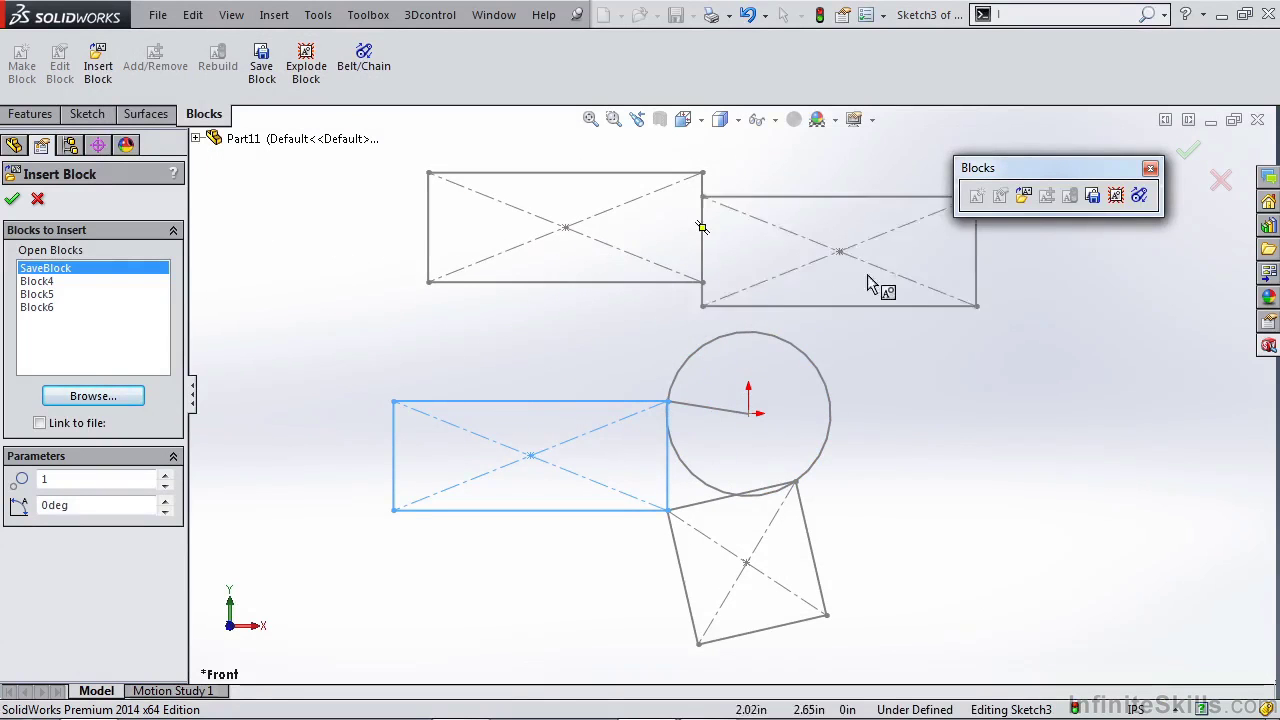
{"action": "left_click", "coordinate": [942, 308]}
{"action": "left_click", "coordinate": [1095, 505]}
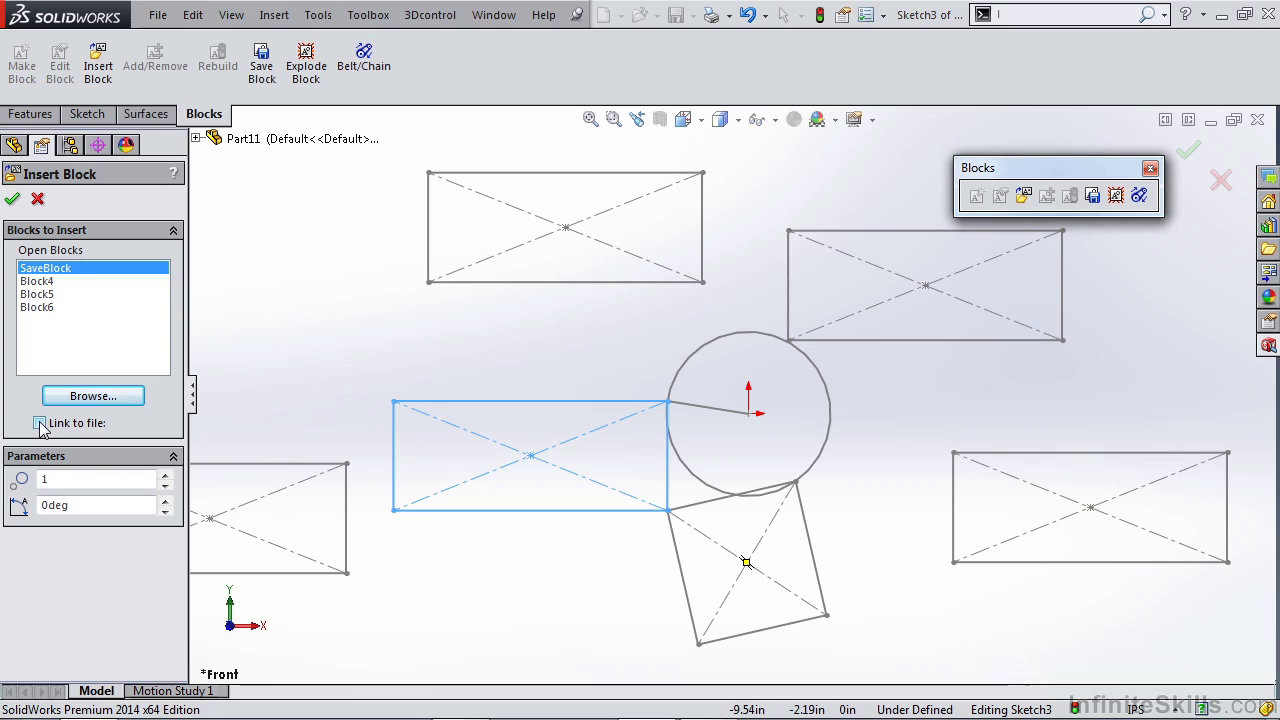
Step: Insert Nema23 Motor Flange.SLDBLK from Chapter 3 at the upper left, above the left rectangle
{"action": "left_click", "coordinate": [93, 396]}
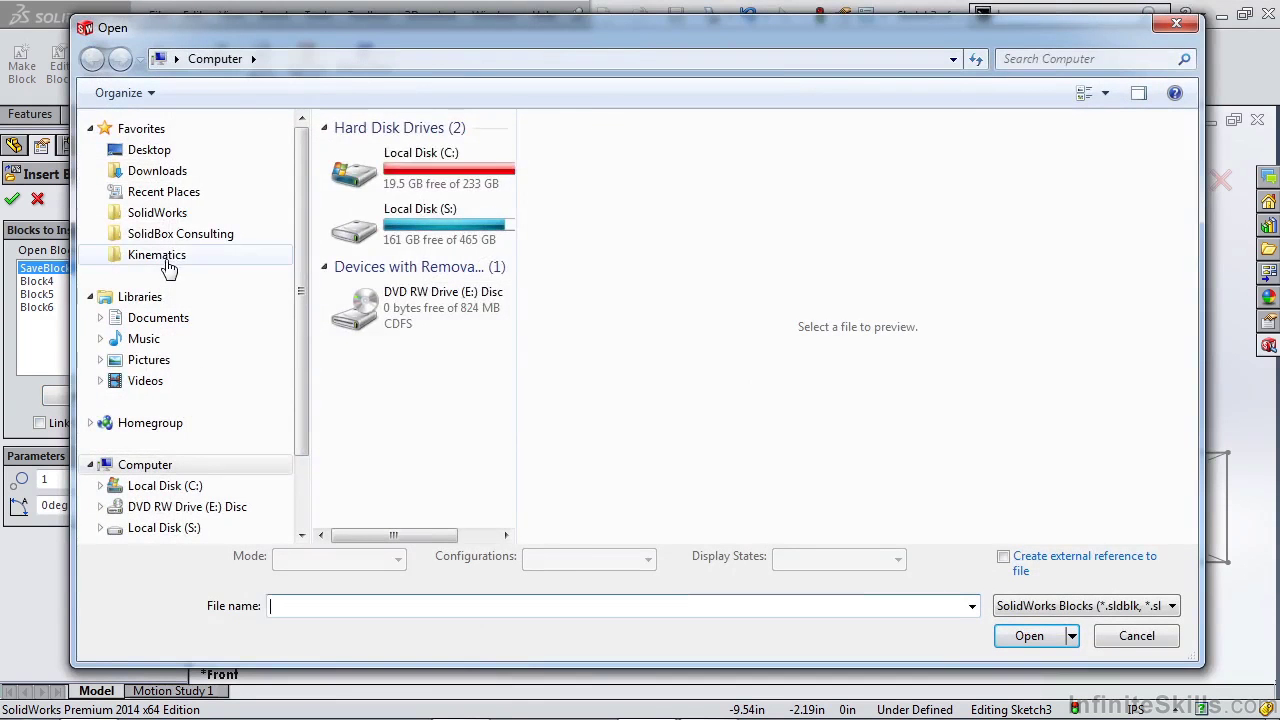
{"action": "left_click", "coordinate": [250, 254]}
{"action": "double_click", "coordinate": [379, 157]}
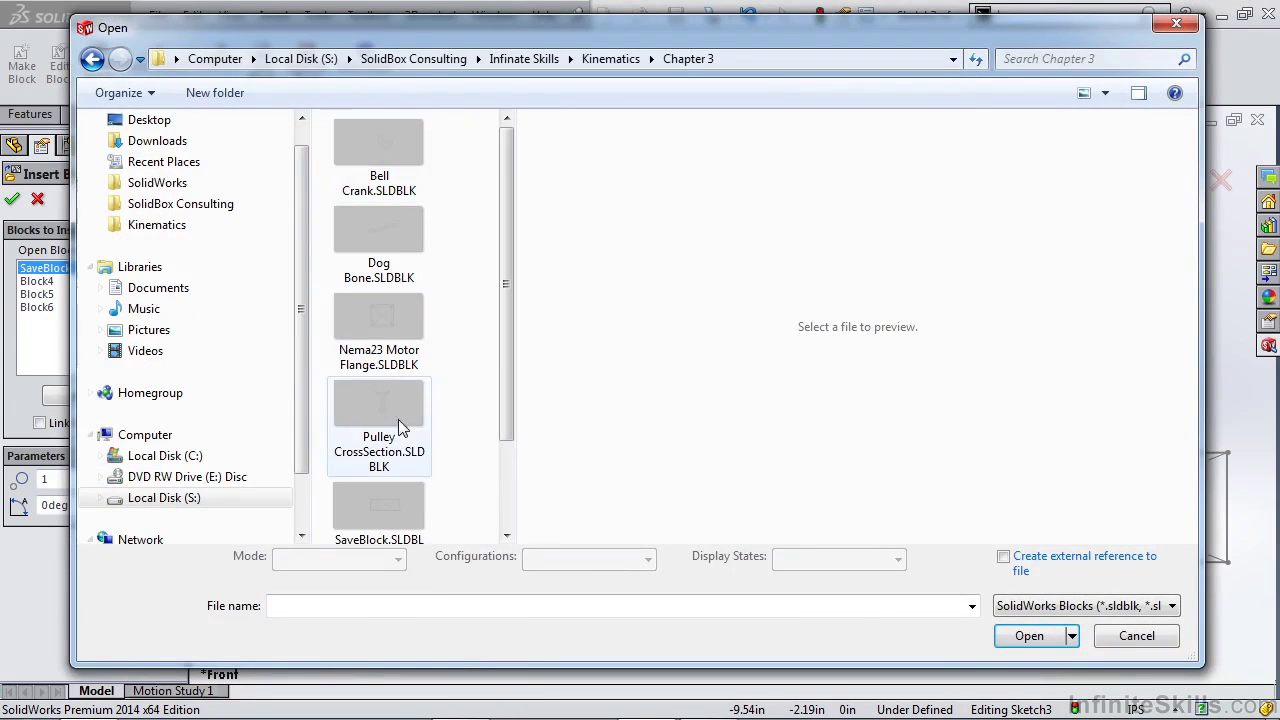
{"action": "left_click", "coordinate": [404, 320]}
{"action": "double_click", "coordinate": [404, 320]}
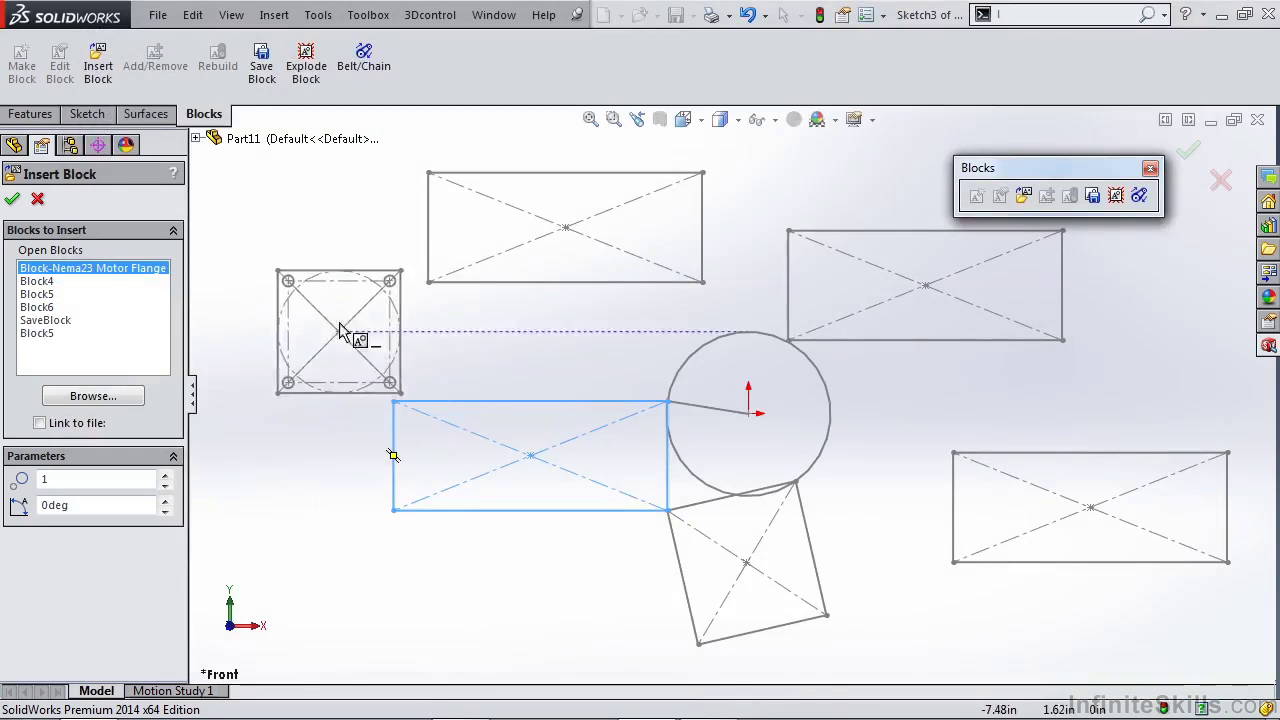
{"action": "key", "text": "Escape"}
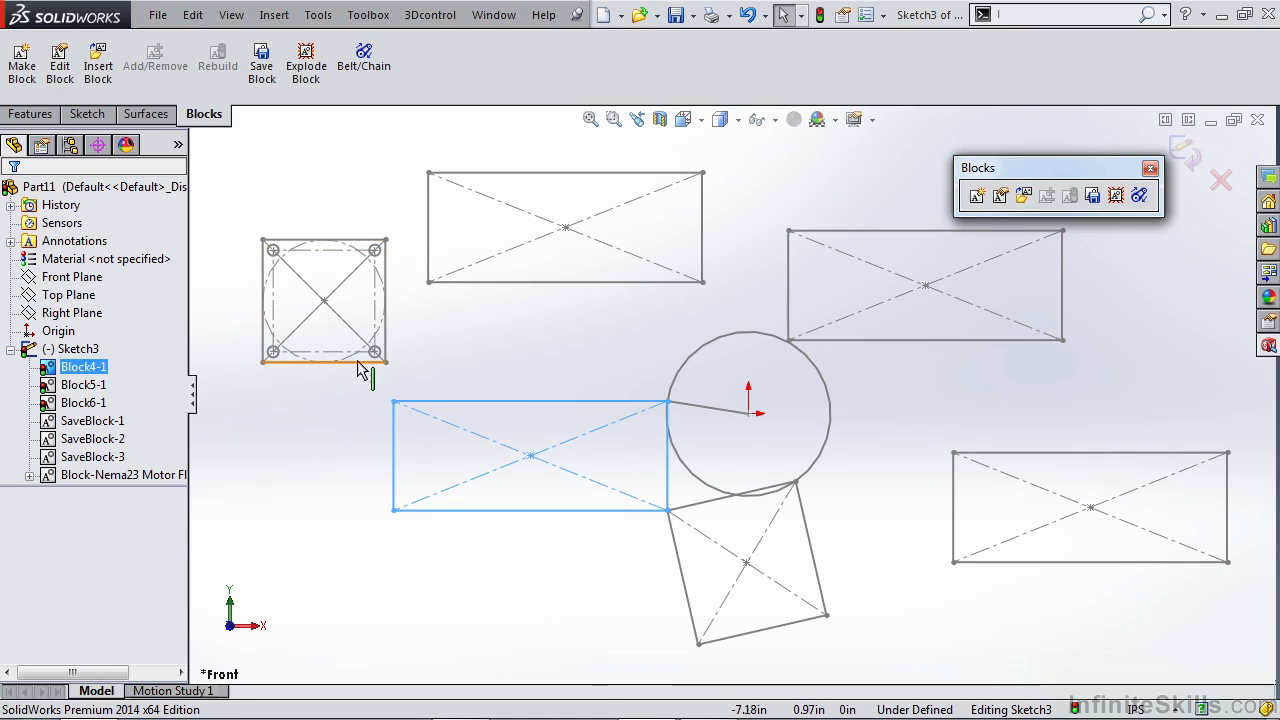
Step: Review the flange block's 2.24 in outline and hole dimensions, then exit the block and Sketch3
{"action": "scroll", "coordinate": [390, 365], "scroll_direction": "down", "scroll_amount": 5}
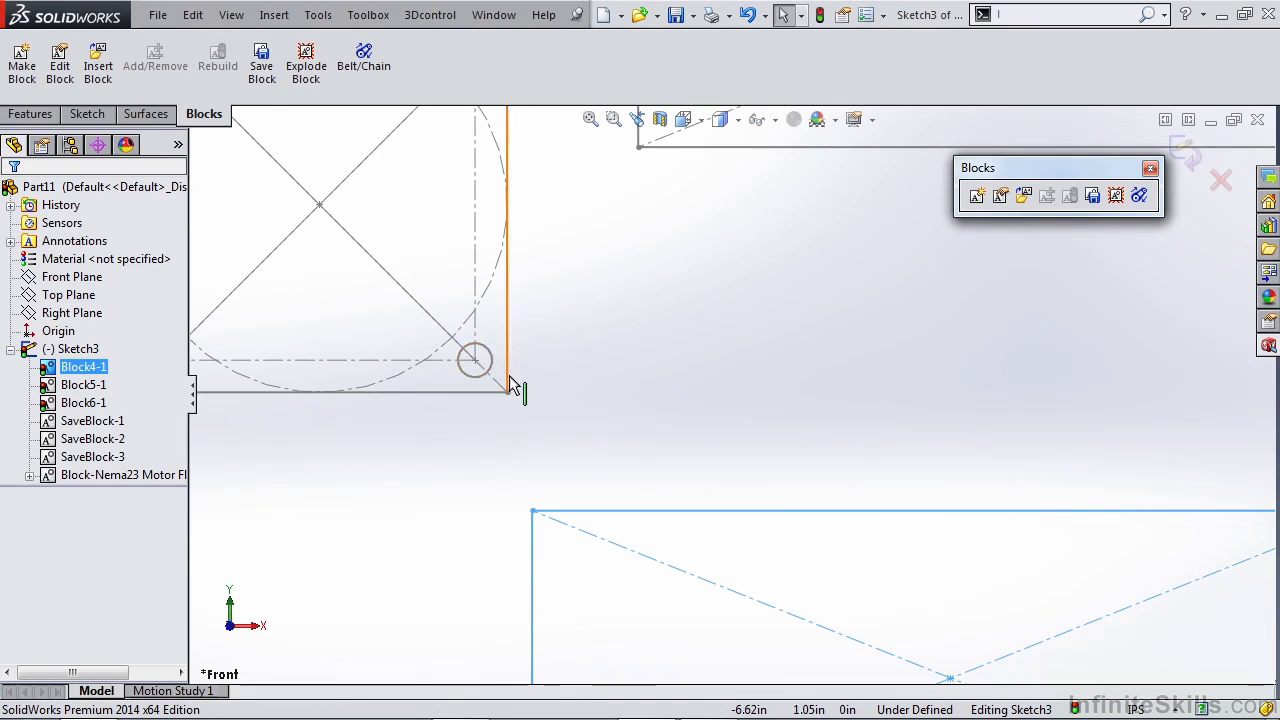
{"action": "scroll", "coordinate": [516, 388], "scroll_direction": "up", "scroll_amount": 4}
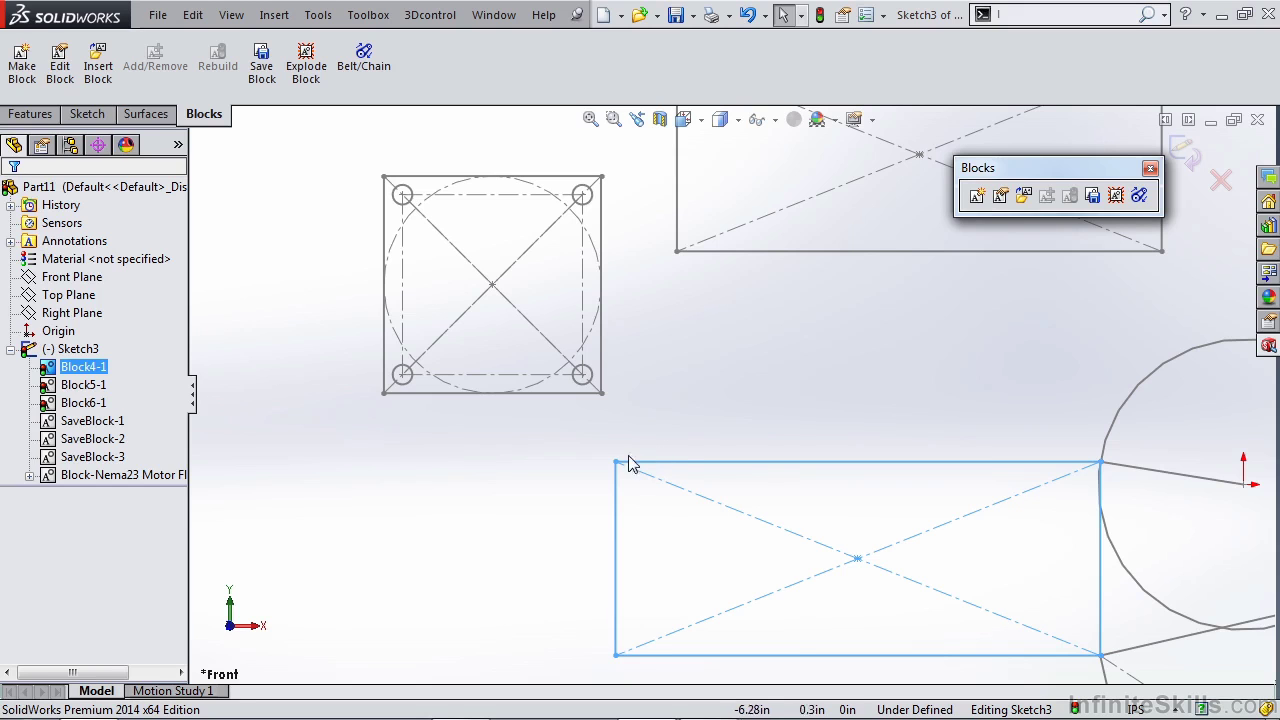
{"action": "double_click", "coordinate": [602, 358]}
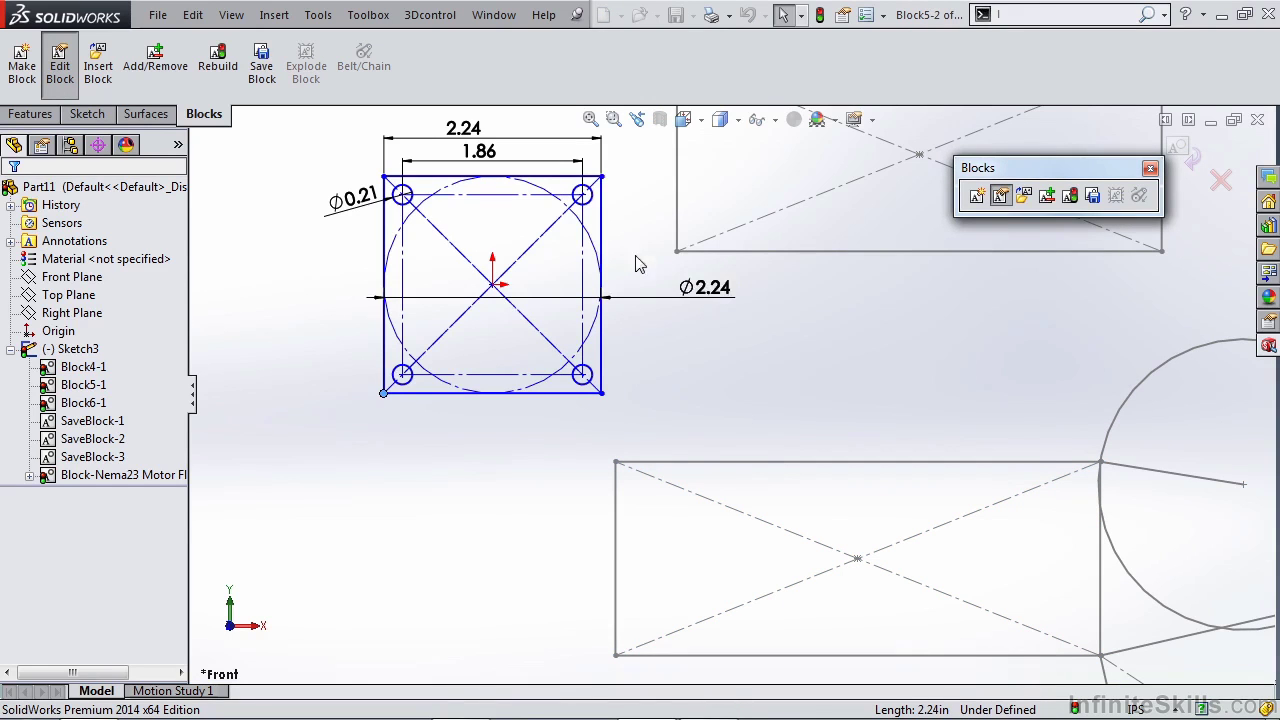
{"action": "left_click", "coordinate": [1190, 156]}
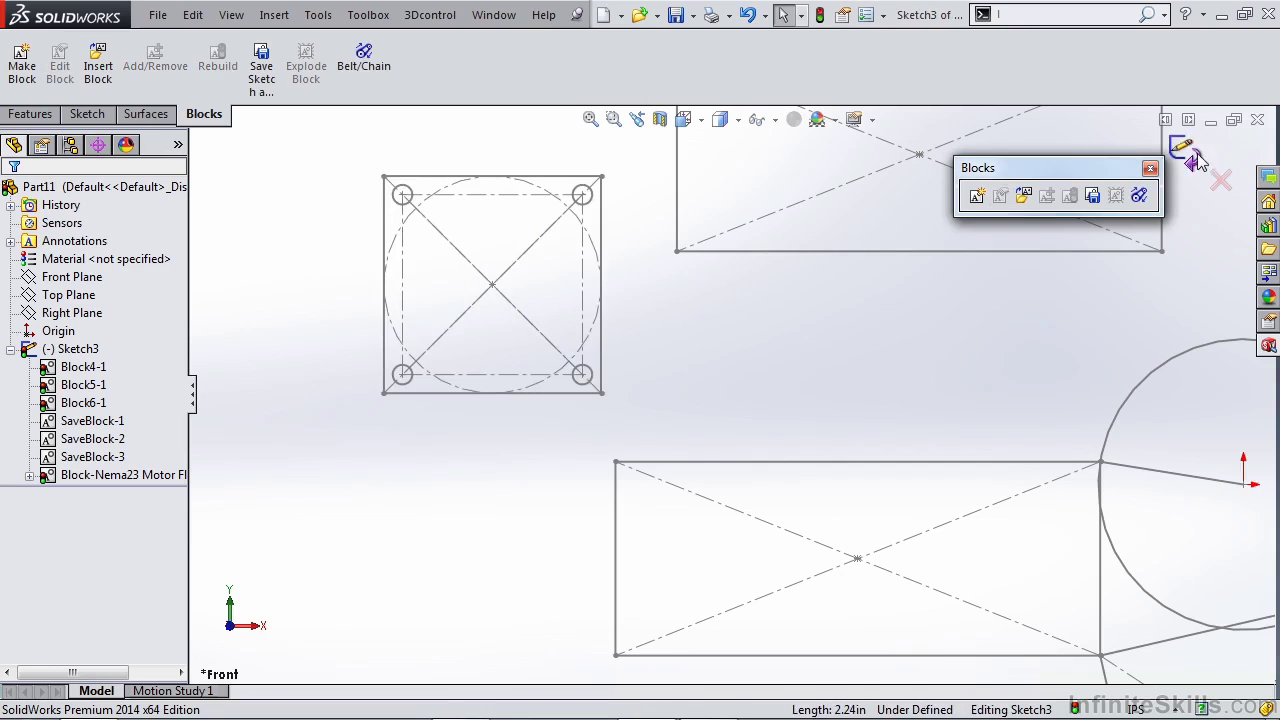
{"action": "left_click", "coordinate": [1192, 155]}
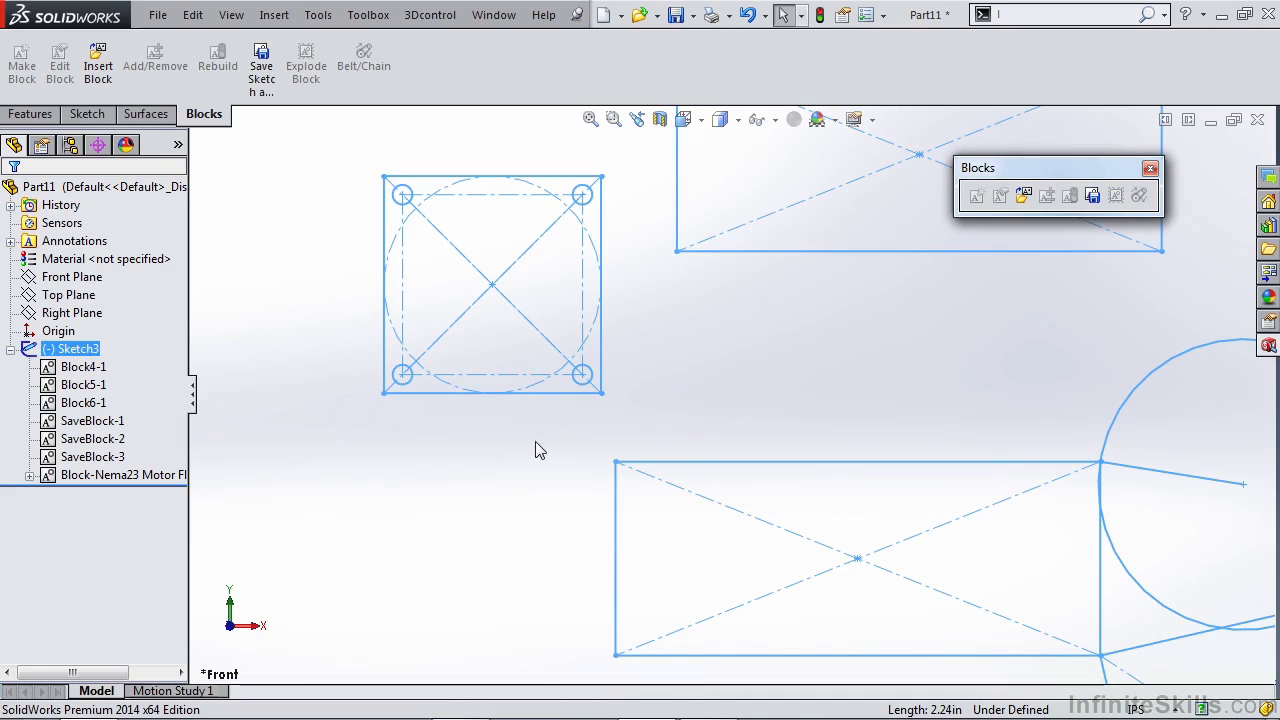
{"action": "left_click", "coordinate": [622, 420]}
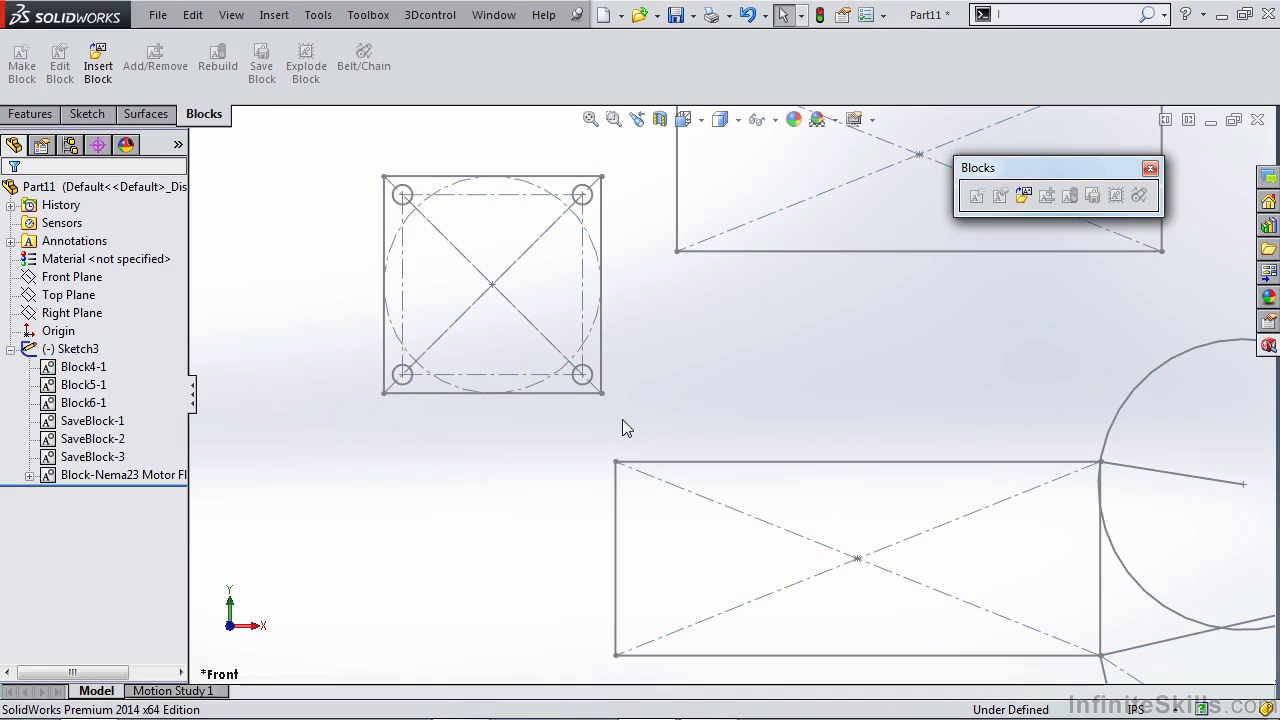
Step: Move the top rectangle block and the Nema23 flange block up and to the right
{"action": "key", "text": "f"}
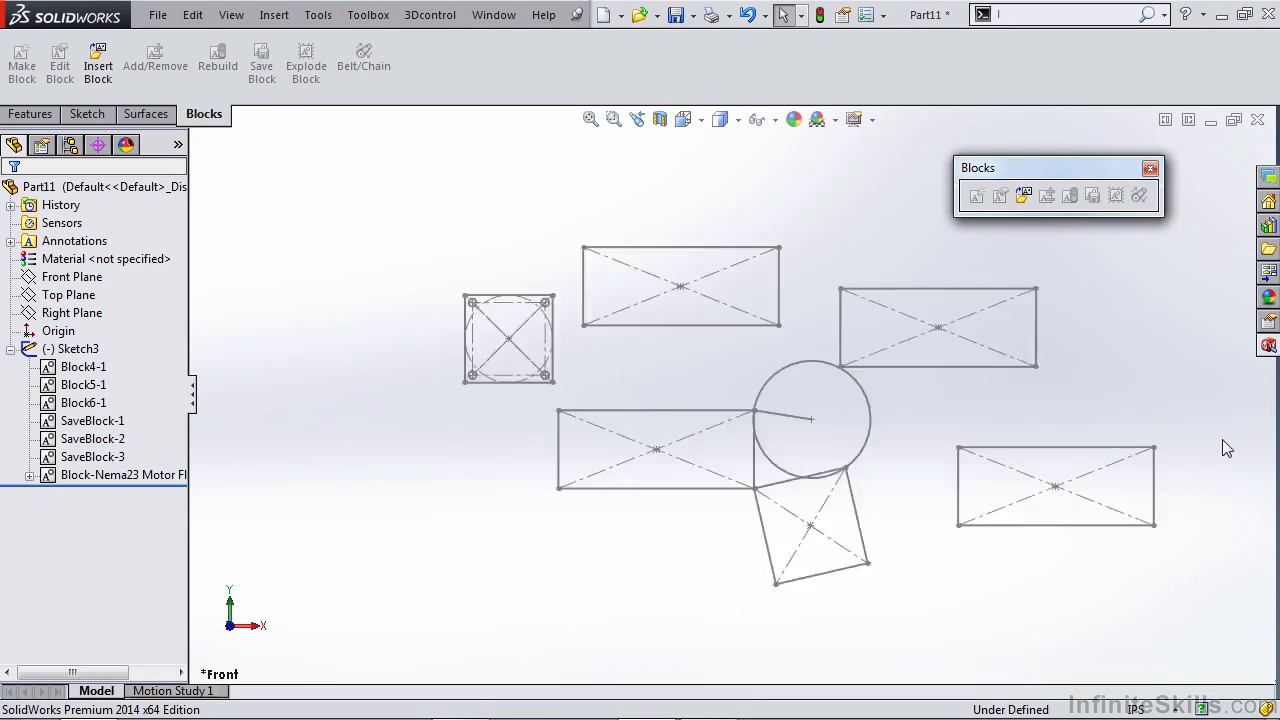
{"action": "key", "text": "f"}
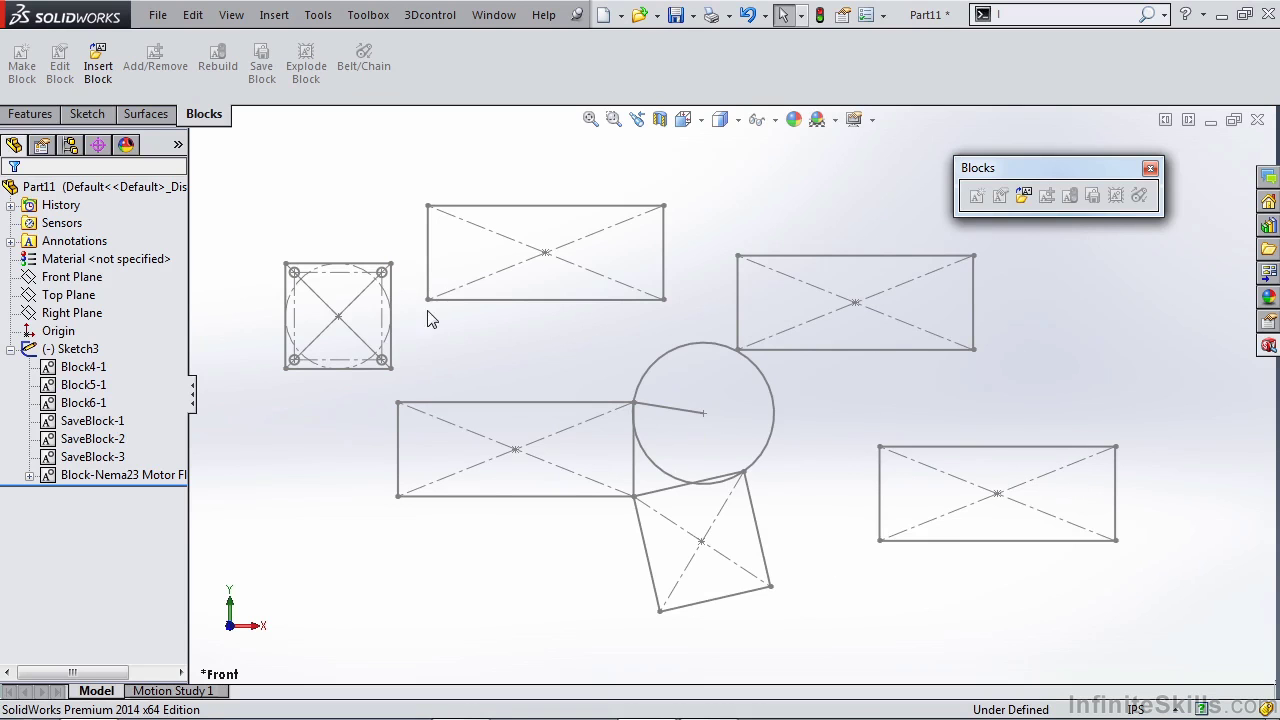
{"action": "left_click_drag", "start_coordinate": [428, 298], "coordinate": [497, 274]}
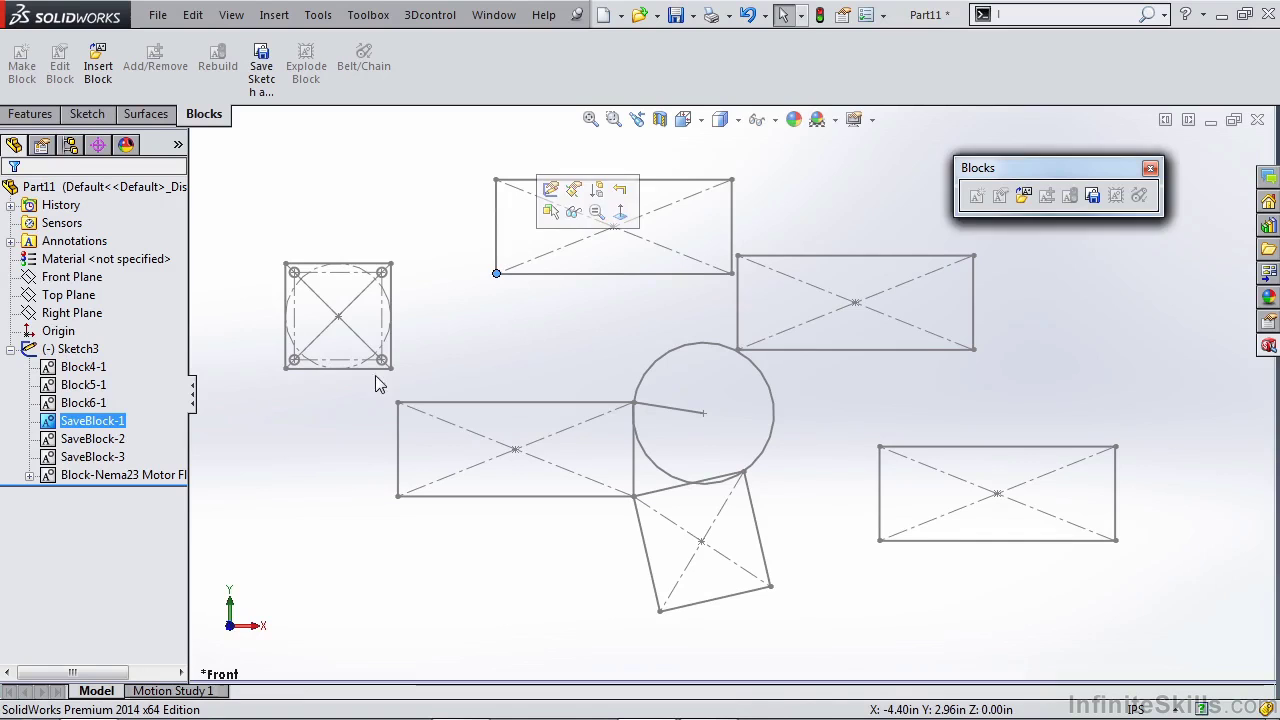
{"action": "mouse_move", "coordinate": [391, 367]}
{"action": "left_mouse_down"}
{"action": "mouse_move", "coordinate": [388, 302]}
{"action": "mouse_move", "coordinate": [410, 340]}
{"action": "mouse_move", "coordinate": [412, 326]}
{"action": "left_mouse_up"}
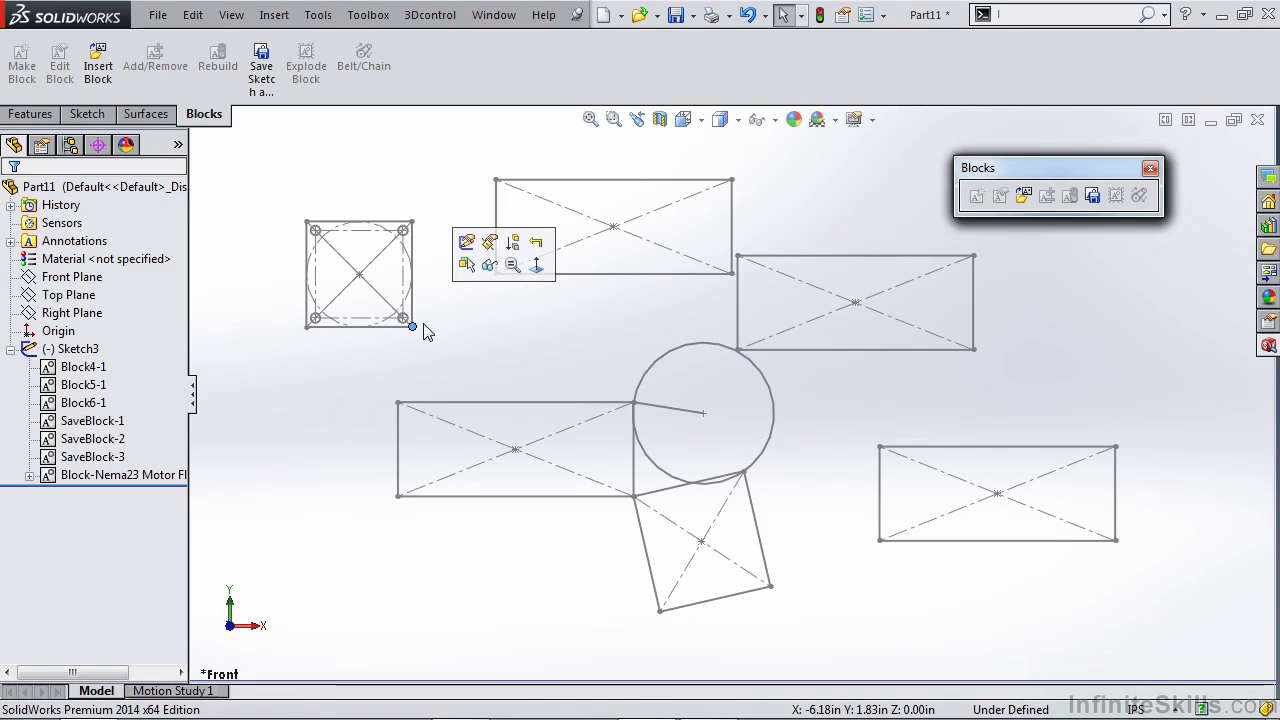
Step: Reopen Sketch3 for editing from the design tree
{"action": "left_click", "coordinate": [517, 345]}
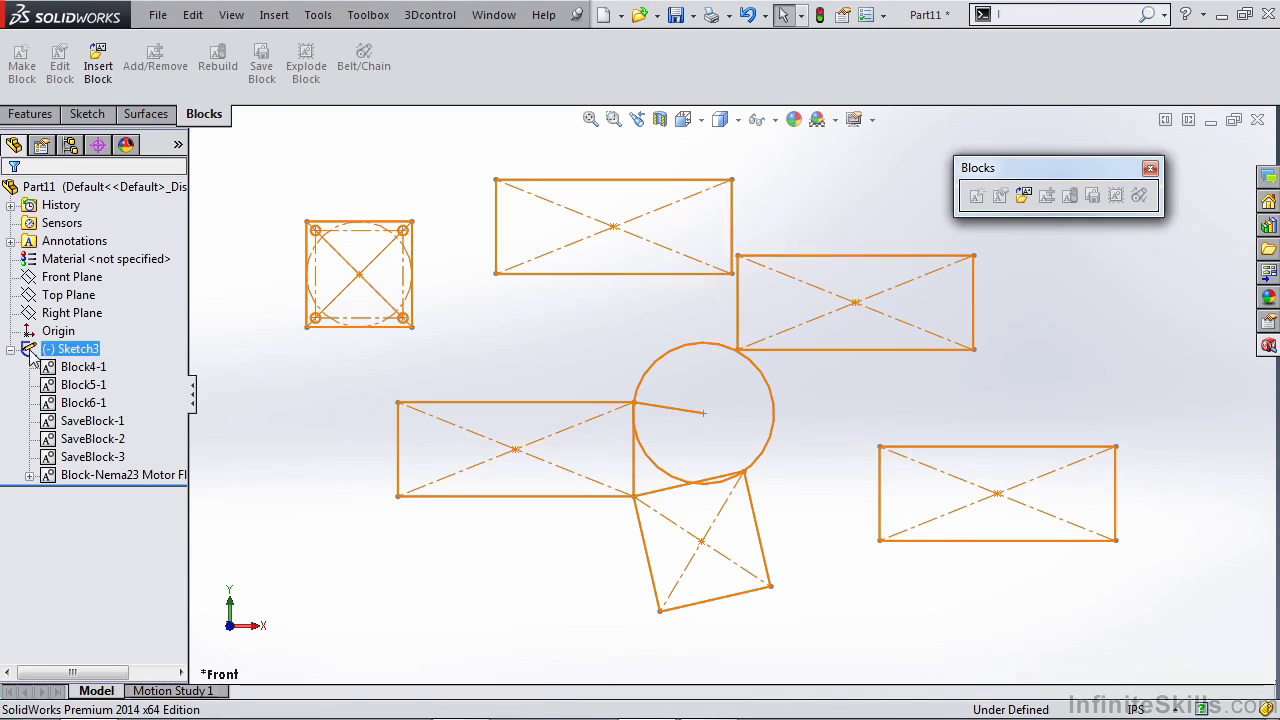
{"action": "left_click", "coordinate": [70, 348]}
{"action": "left_click", "coordinate": [43, 294]}
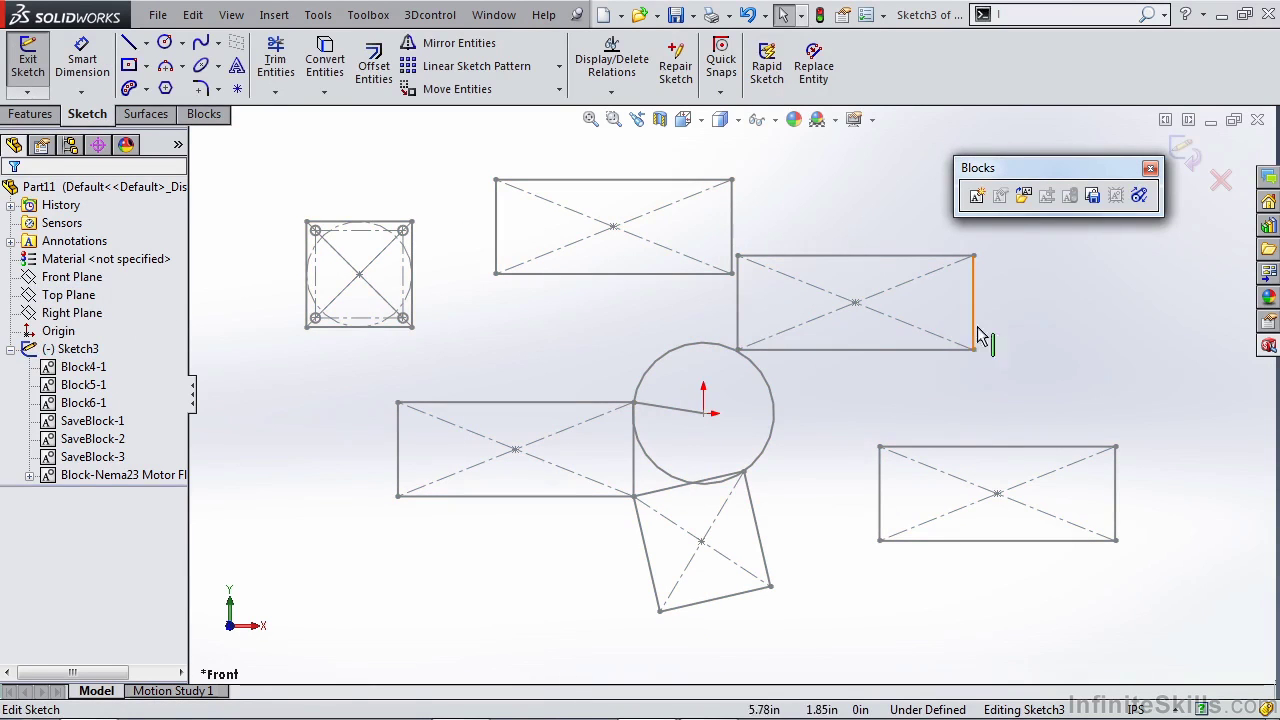
Step: Explode circle block Block5-1 into a loose 3.00 circle and drag its centre slightly down-left
{"action": "left_click", "coordinate": [915, 264]}
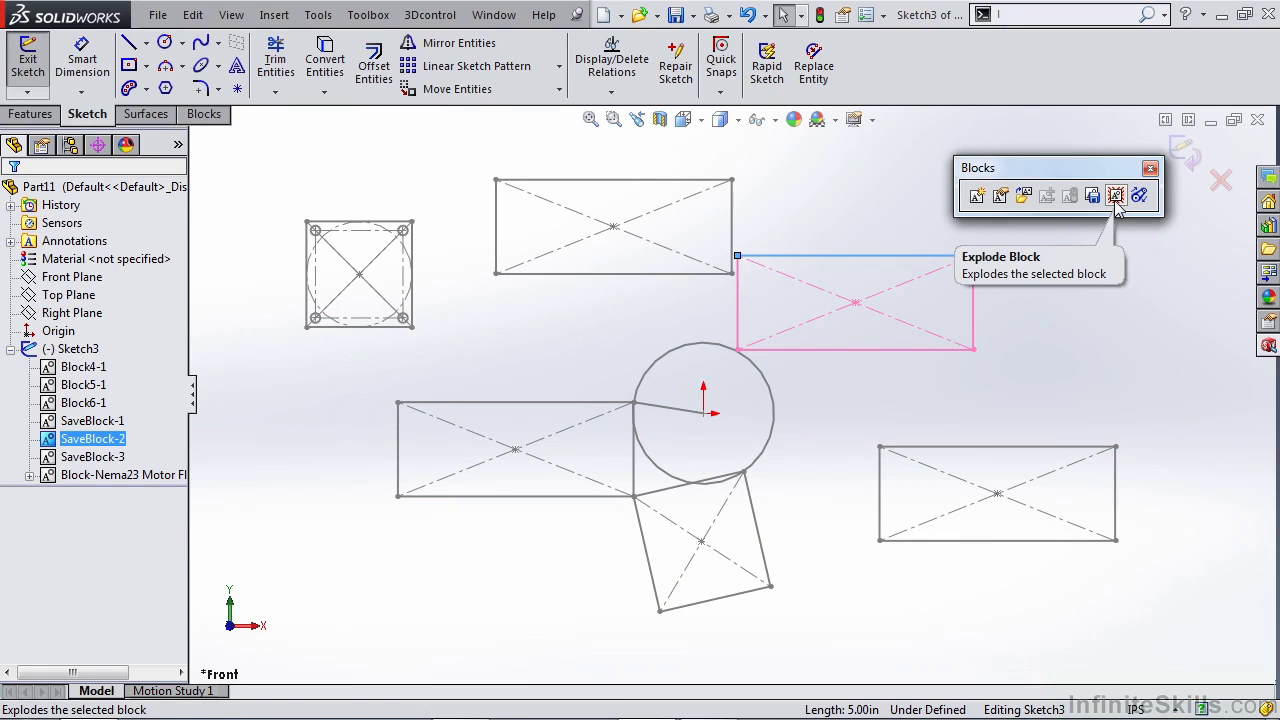
{"action": "left_click", "coordinate": [780, 437]}
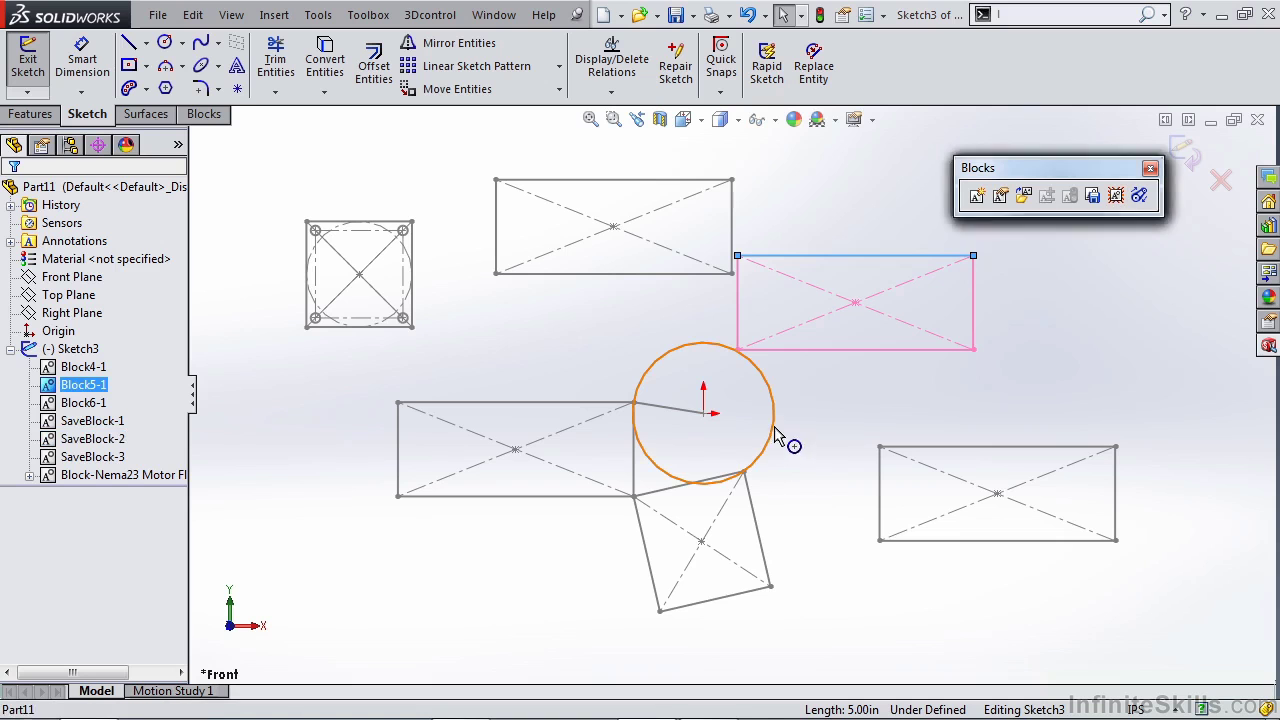
{"action": "left_click", "coordinate": [1115, 195]}
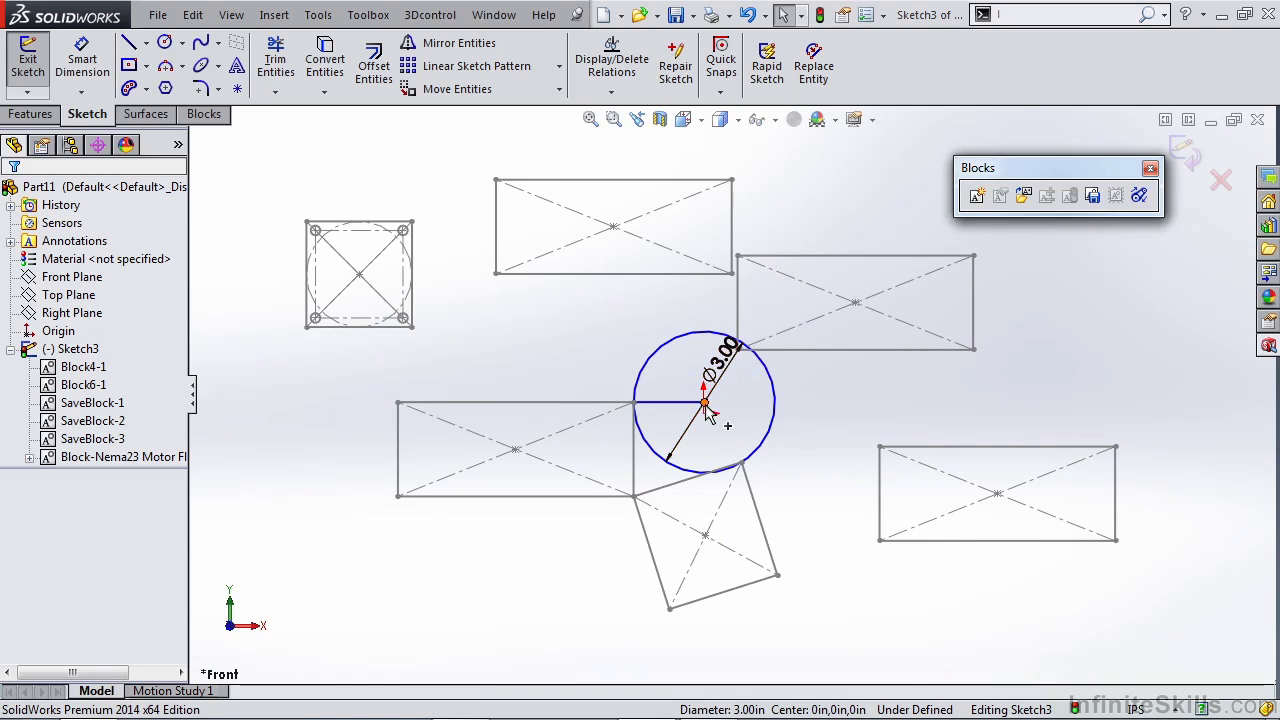
{"action": "left_click_drag", "start_coordinate": [705, 402], "coordinate": [706, 420]}
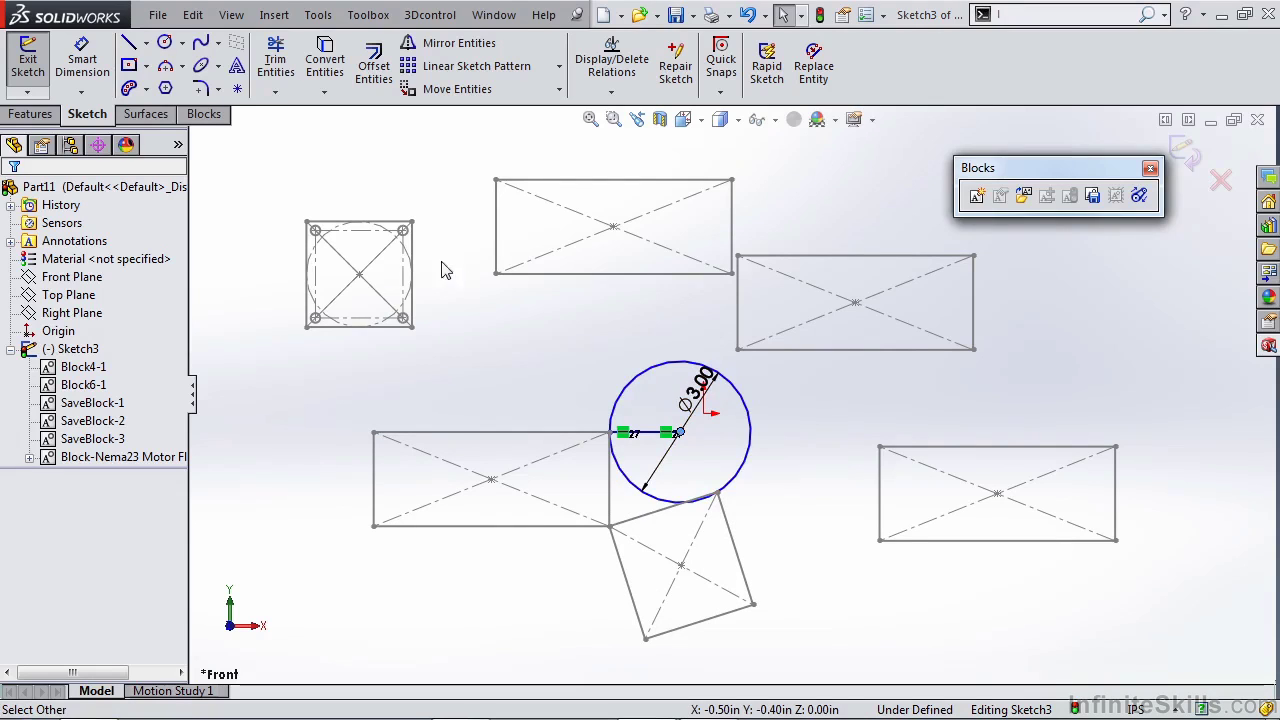
Step: Explode the flange block and its nested Block7-1 into plain dimensioned sketch entities
{"action": "left_click", "coordinate": [413, 239]}
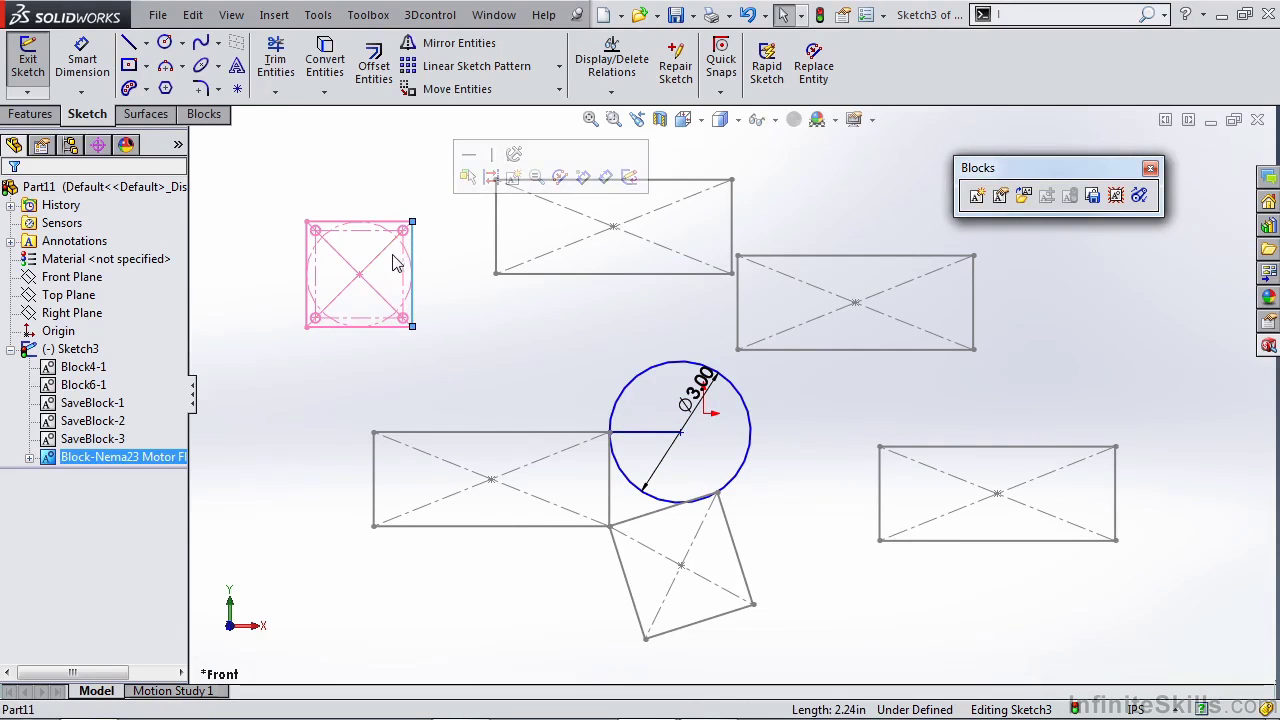
{"action": "left_click", "coordinate": [203, 114]}
{"action": "left_click", "coordinate": [306, 66]}
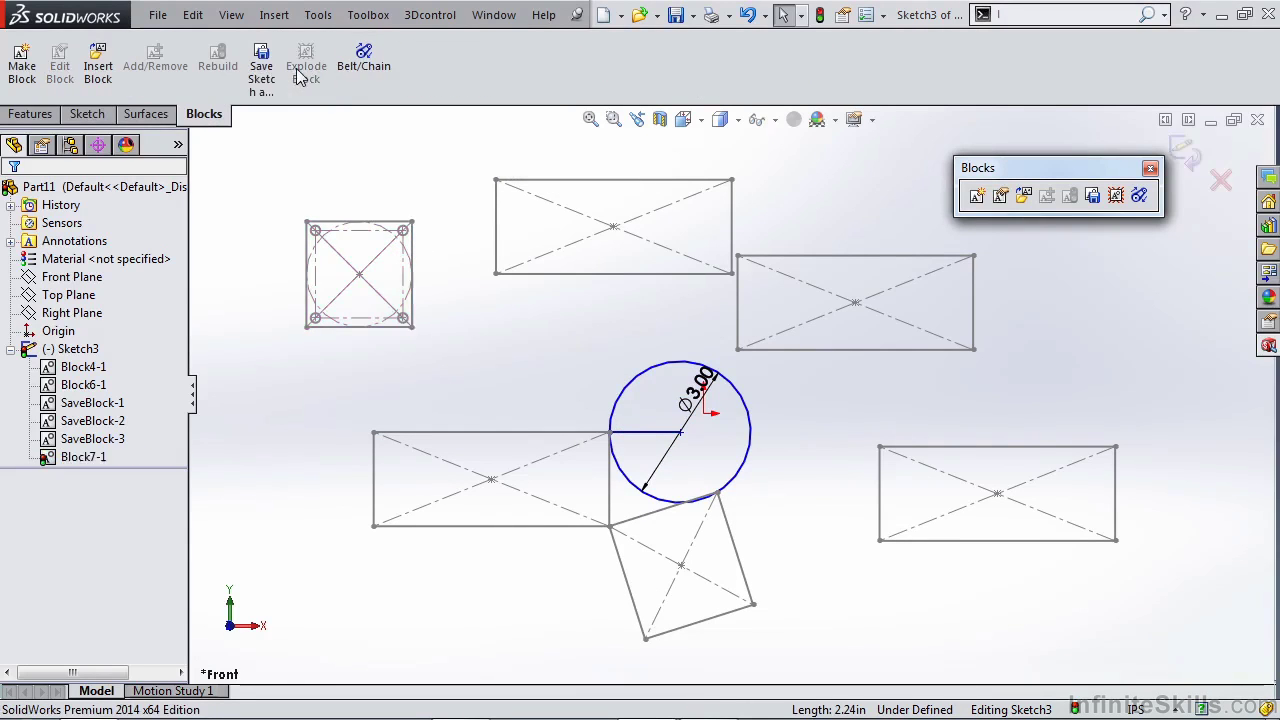
{"action": "left_click", "coordinate": [363, 224]}
{"action": "left_click", "coordinate": [306, 66]}
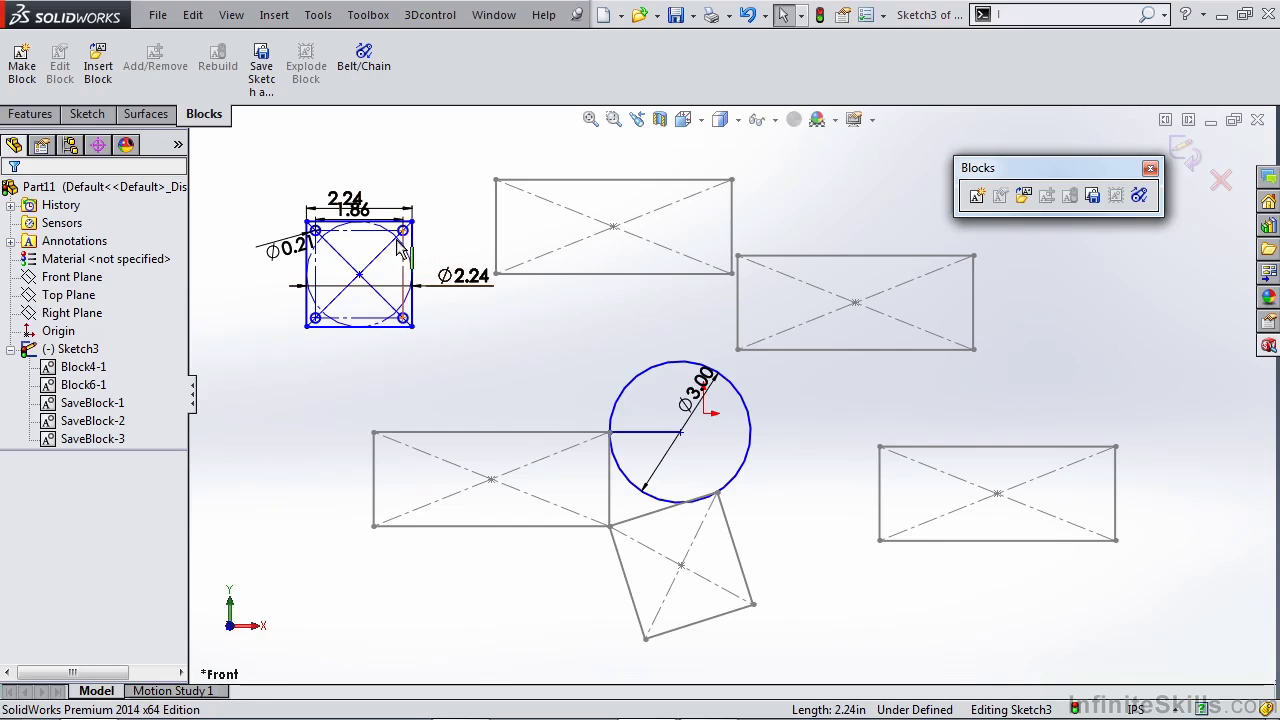
Step: Deselect the top rectangle block and exit Sketch3 back to Part11
{"action": "left_click", "coordinate": [70, 403]}
{"action": "left_click", "coordinate": [251, 378]}
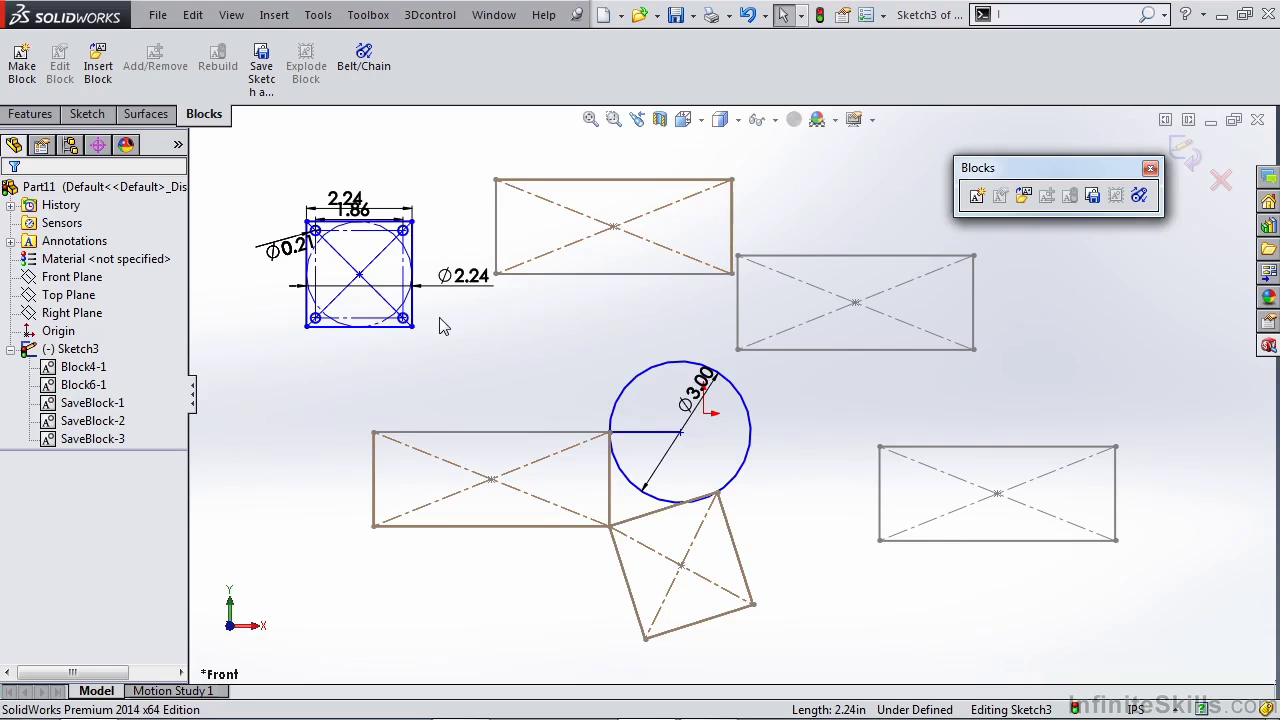
{"action": "left_click", "coordinate": [1185, 152]}
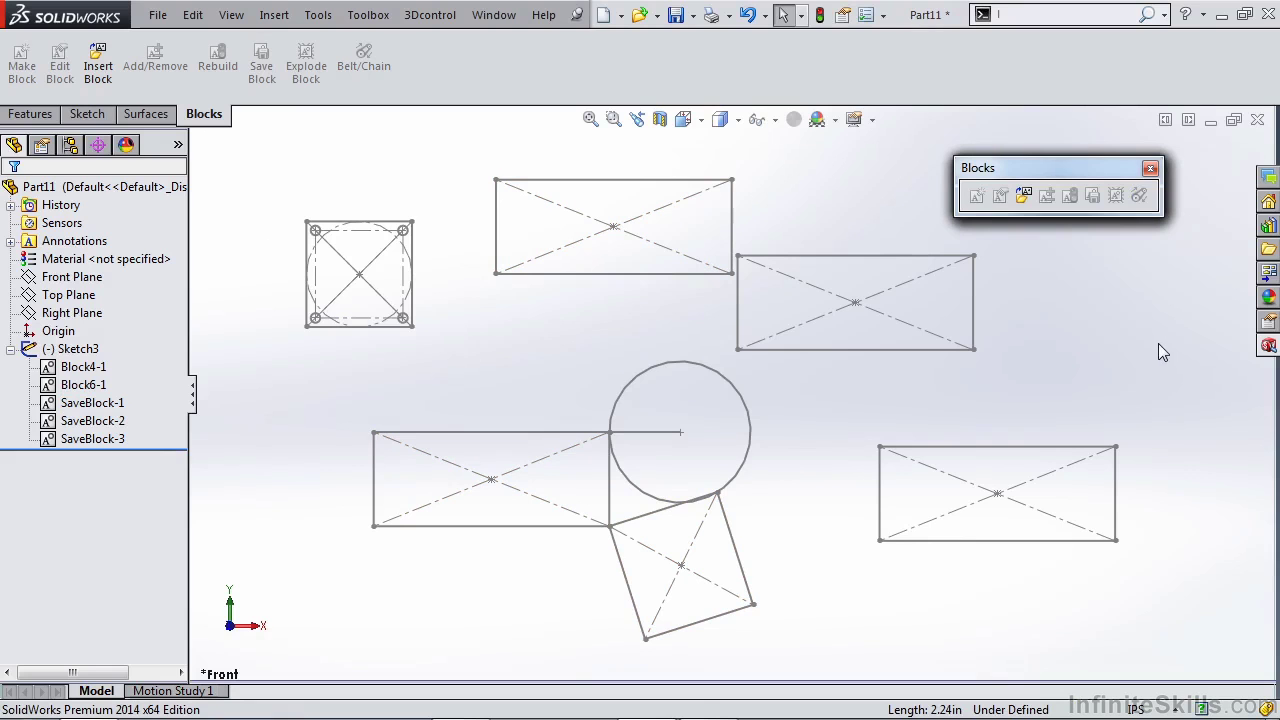